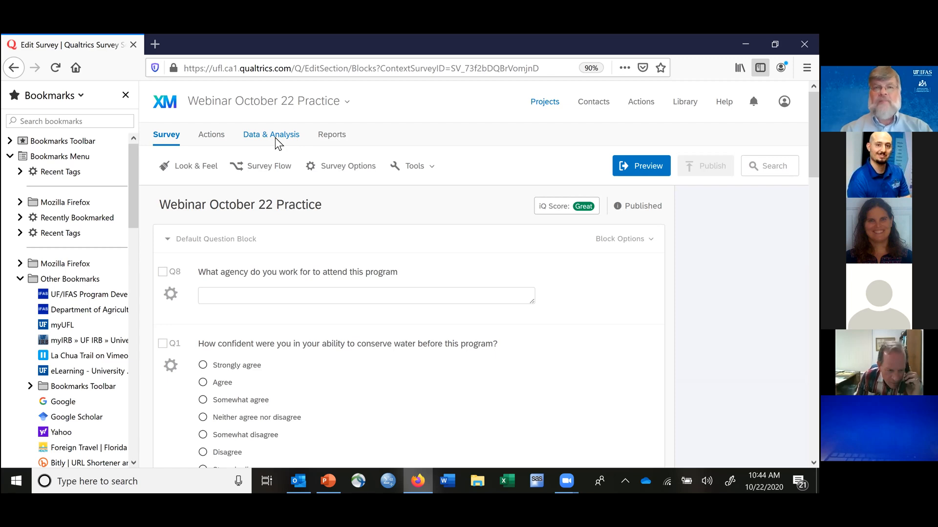
Open the Crosstabs analysis of the Webinar October 22 Practice survey and dismiss the Crosstab Updates notice
{"action": "left_click", "coordinate": [271, 135]}
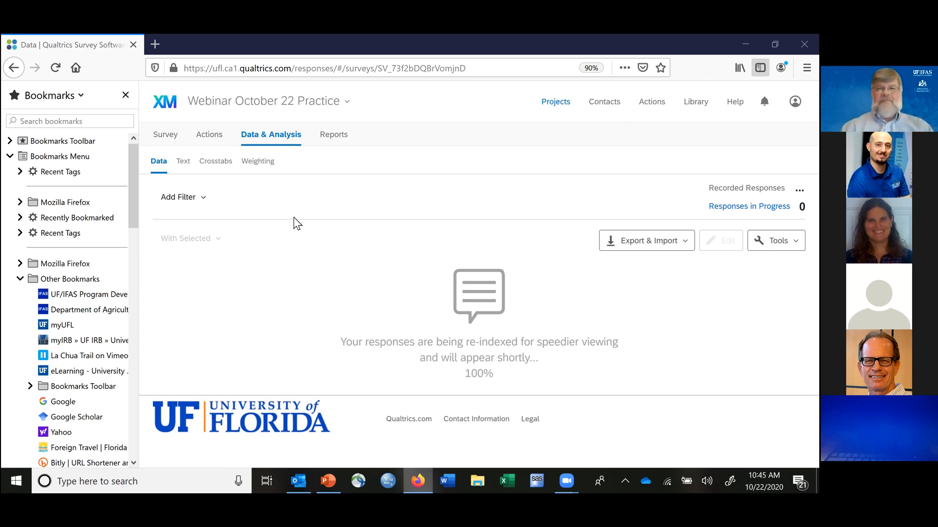
{"action": "left_click", "coordinate": [339, 139]}
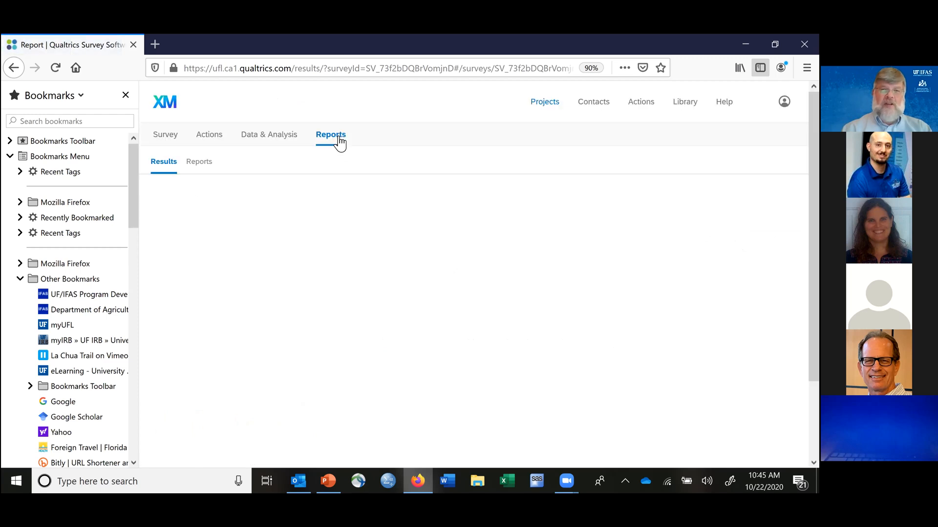
{"action": "left_click", "coordinate": [269, 133]}
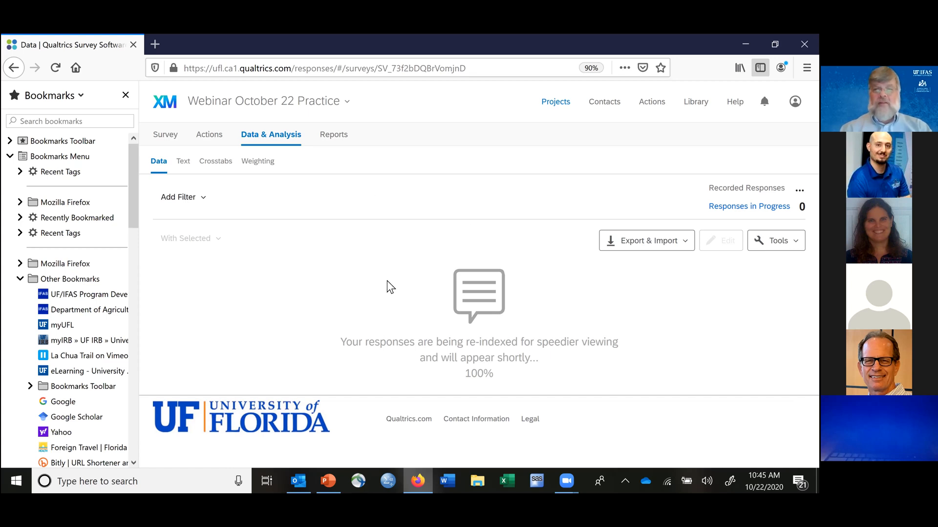
{"action": "left_click", "coordinate": [222, 161]}
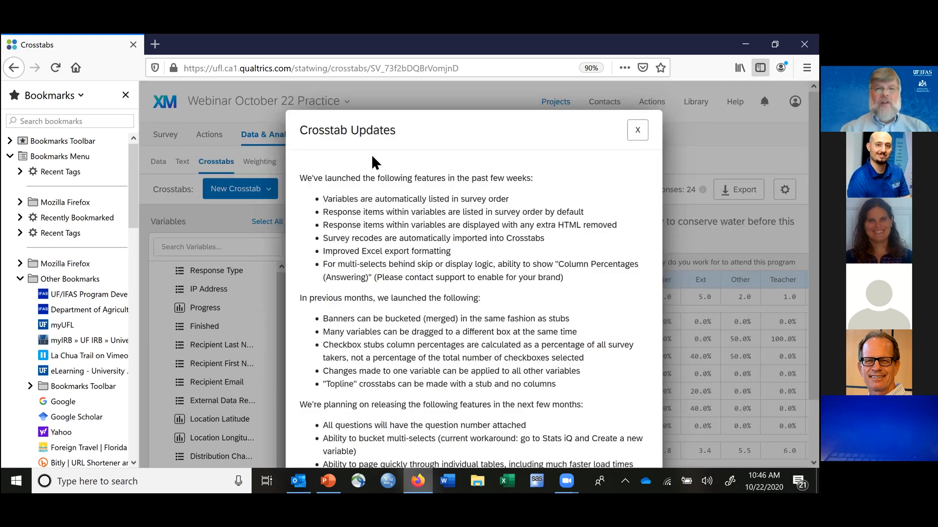
{"action": "left_click", "coordinate": [637, 130]}
Review the recorded survey responses in the data table, including the confidence and importance answers
{"action": "left_click", "coordinate": [158, 163]}
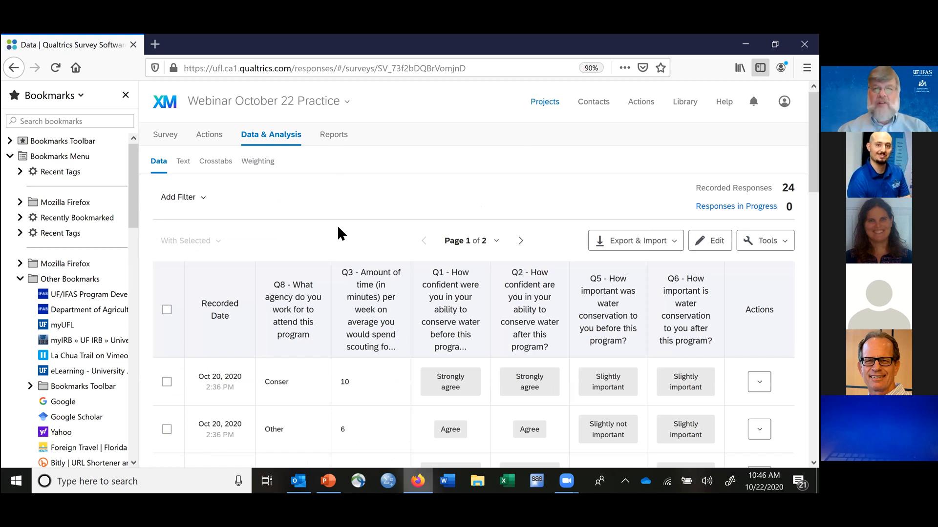
{"action": "scroll", "coordinate": [338, 227], "scroll_direction": "down", "scroll_amount": 3}
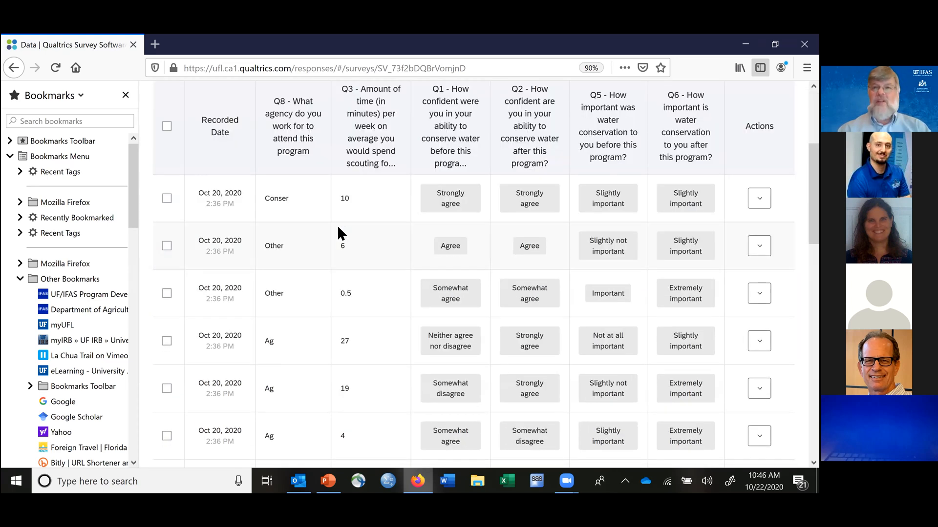
{"action": "scroll", "coordinate": [279, 252], "scroll_direction": "up", "scroll_amount": 1}
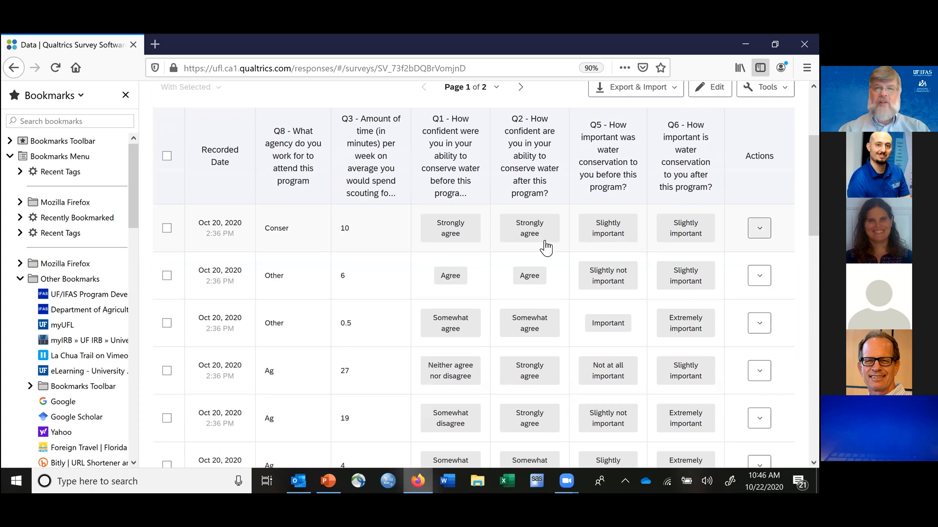
{"action": "scroll", "coordinate": [544, 240], "scroll_direction": "up", "scroll_amount": 3}
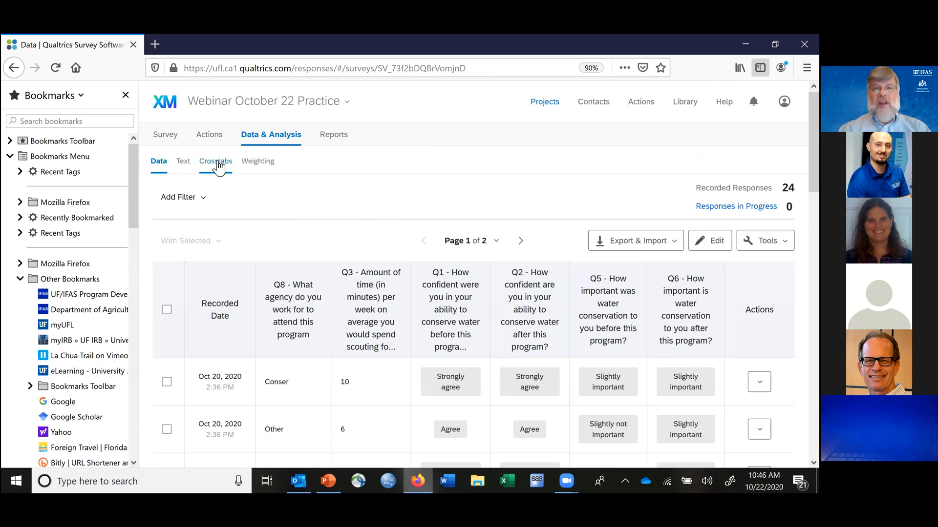
{"action": "left_click", "coordinate": [218, 166]}
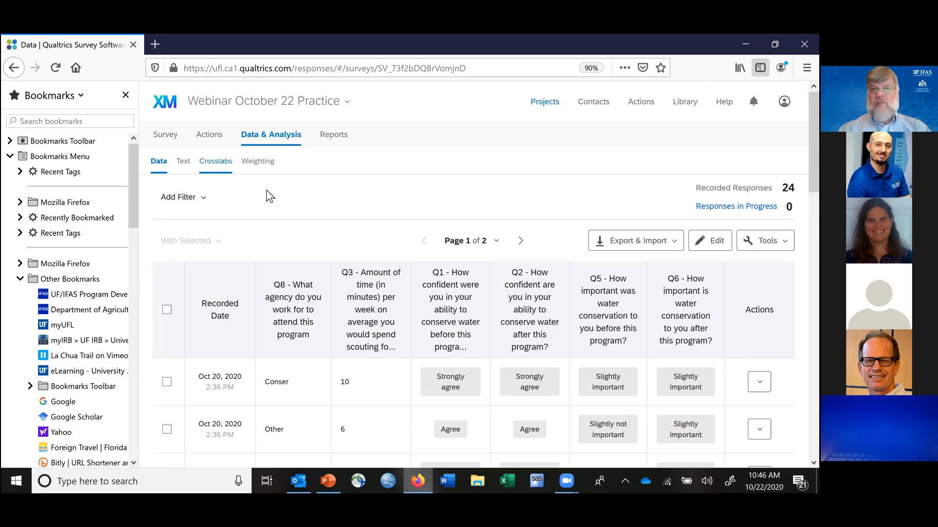
Open the survey's default results report and read through the Q8 answers about the respondents' agencies
{"action": "left_click", "coordinate": [334, 137]}
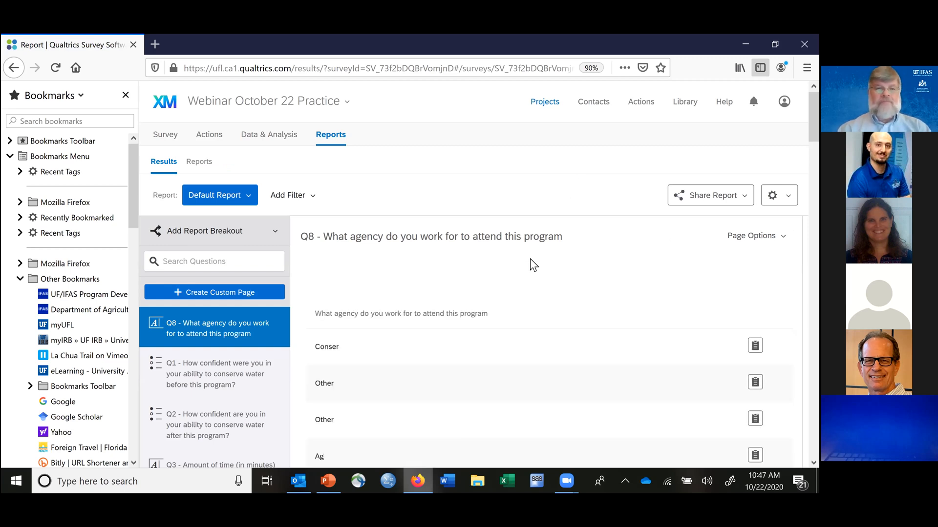
{"action": "scroll", "coordinate": [530, 259], "scroll_direction": "down", "scroll_amount": 2}
{"action": "scroll", "coordinate": [531, 267], "scroll_direction": "down", "scroll_amount": 1}
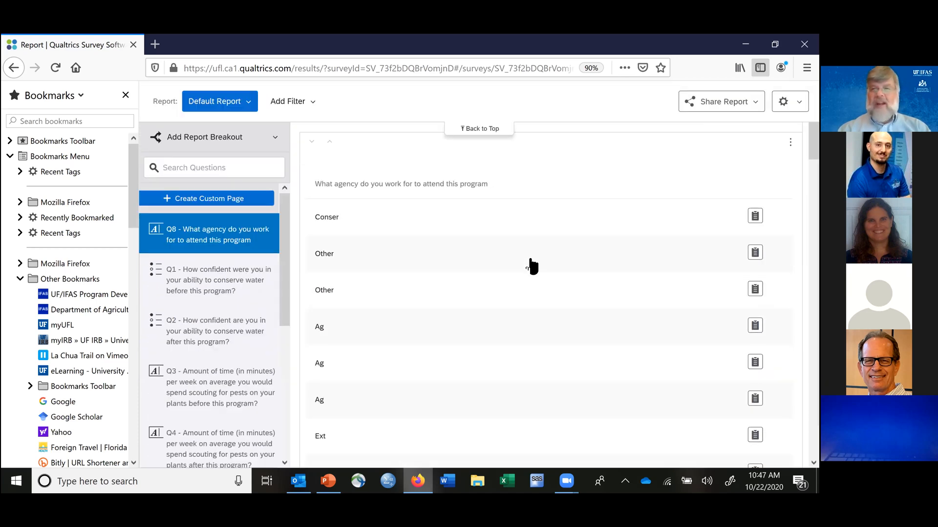
{"action": "scroll", "coordinate": [531, 266], "scroll_direction": "up", "scroll_amount": 2}
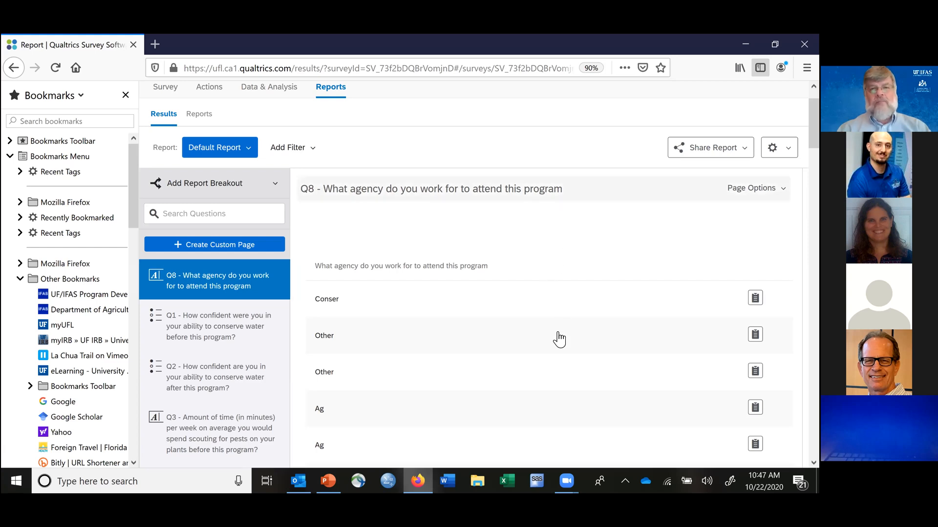
{"action": "scroll", "coordinate": [559, 339], "scroll_direction": "down", "scroll_amount": 3}
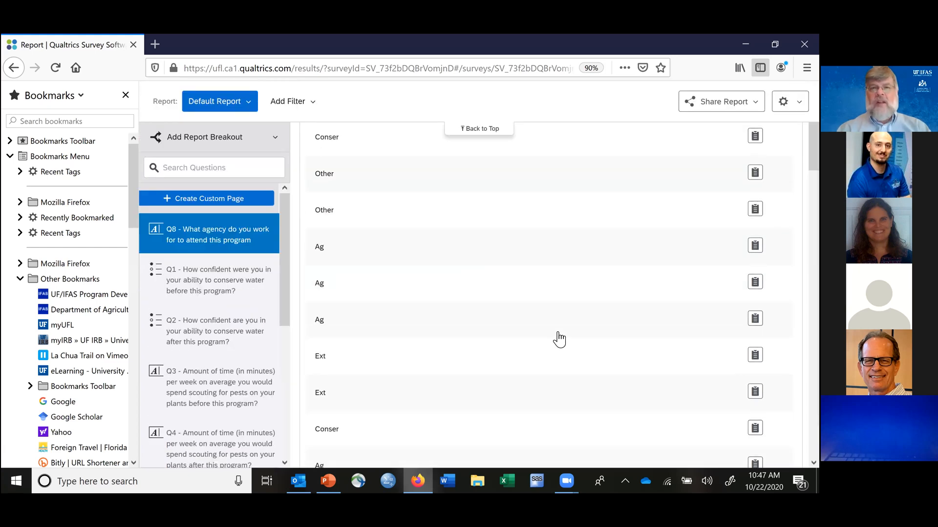
{"action": "scroll", "coordinate": [459, 274], "scroll_direction": "up", "scroll_amount": 2}
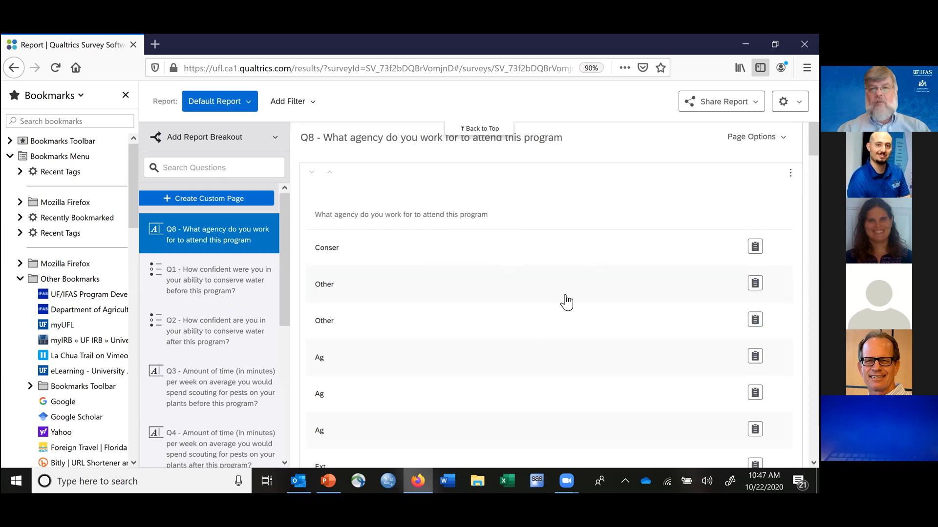
{"action": "scroll", "coordinate": [566, 301], "scroll_direction": "down", "scroll_amount": 5}
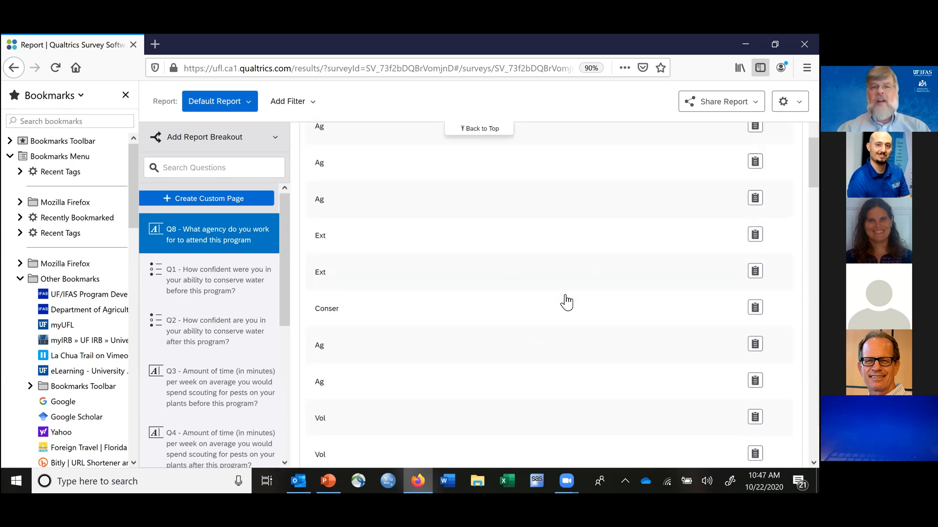
{"action": "scroll", "coordinate": [567, 302], "scroll_direction": "down", "scroll_amount": 10}
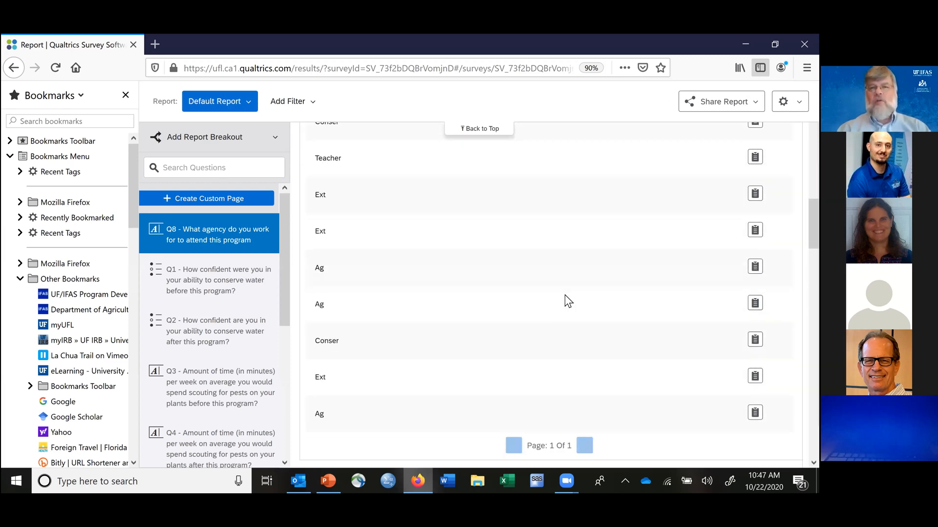
{"action": "scroll", "coordinate": [565, 295], "scroll_direction": "down", "scroll_amount": 4}
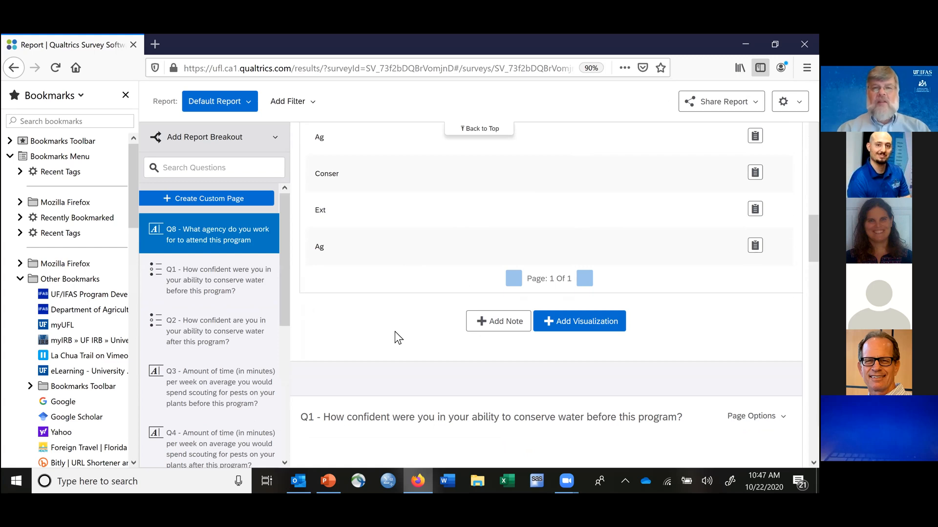
Examine the Q1 bar chart on confidence in conserving water before the program
{"action": "scroll", "coordinate": [395, 331], "scroll_direction": "down", "scroll_amount": 4}
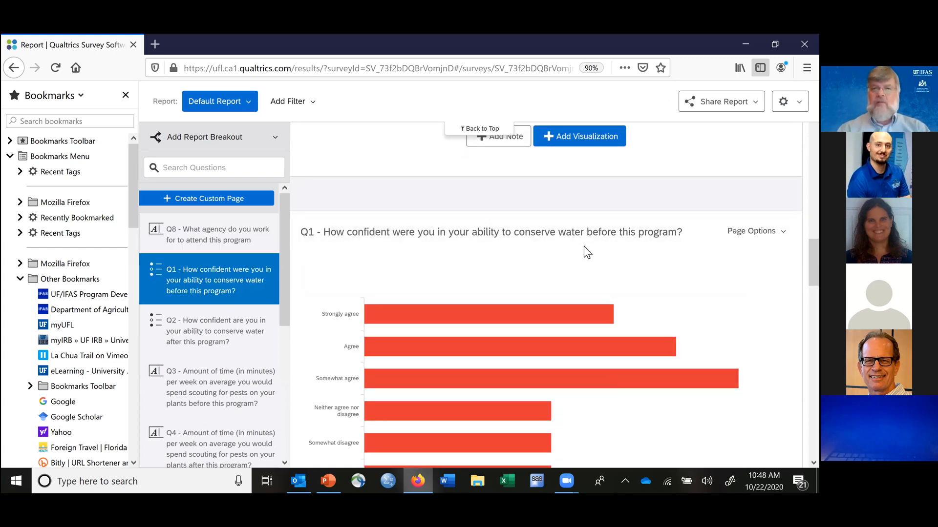
{"action": "scroll", "coordinate": [584, 251], "scroll_direction": "down", "scroll_amount": 3}
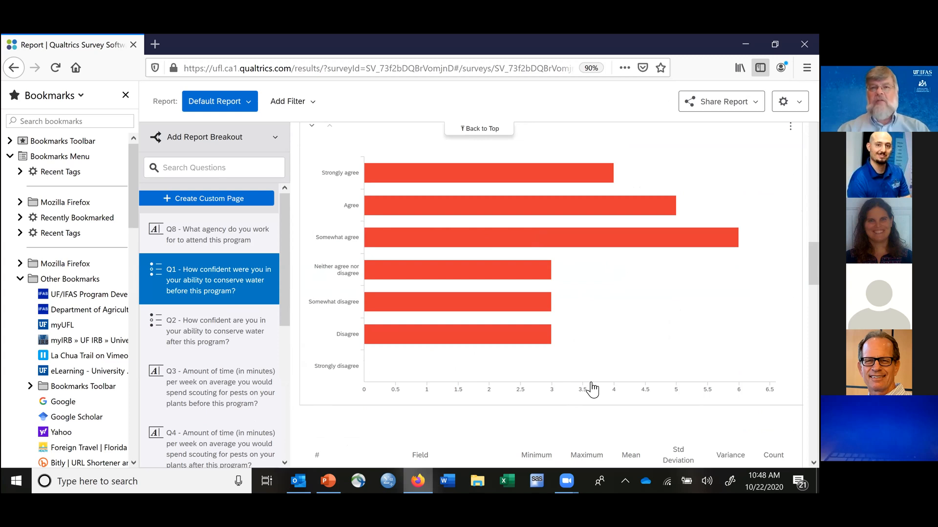
{"action": "scroll", "coordinate": [592, 390], "scroll_direction": "up", "scroll_amount": 3}
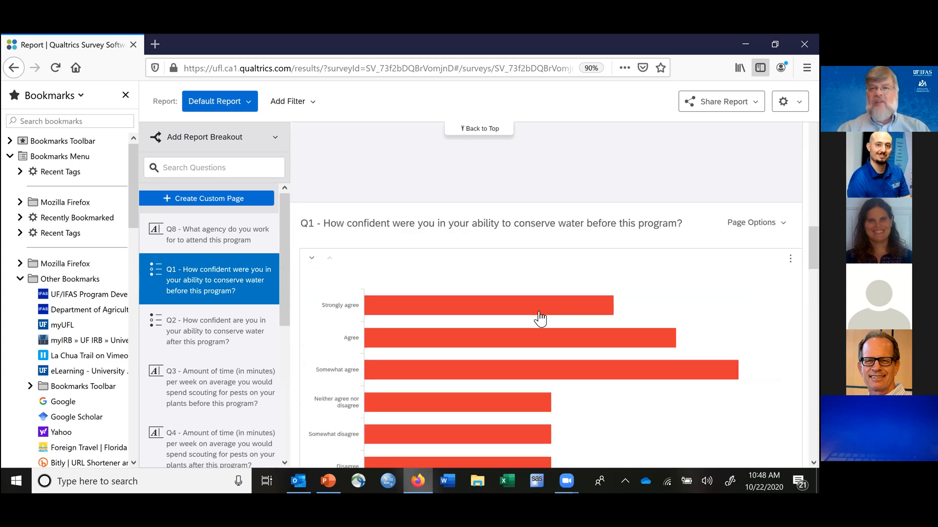
{"action": "scroll", "coordinate": [600, 401], "scroll_direction": "down", "scroll_amount": 3}
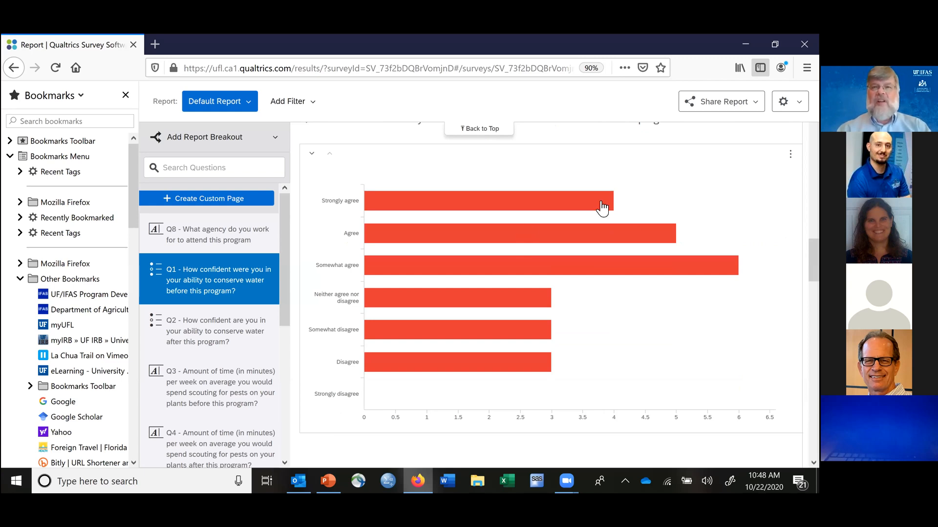
{"action": "mouse_move", "coordinate": [614, 209]}
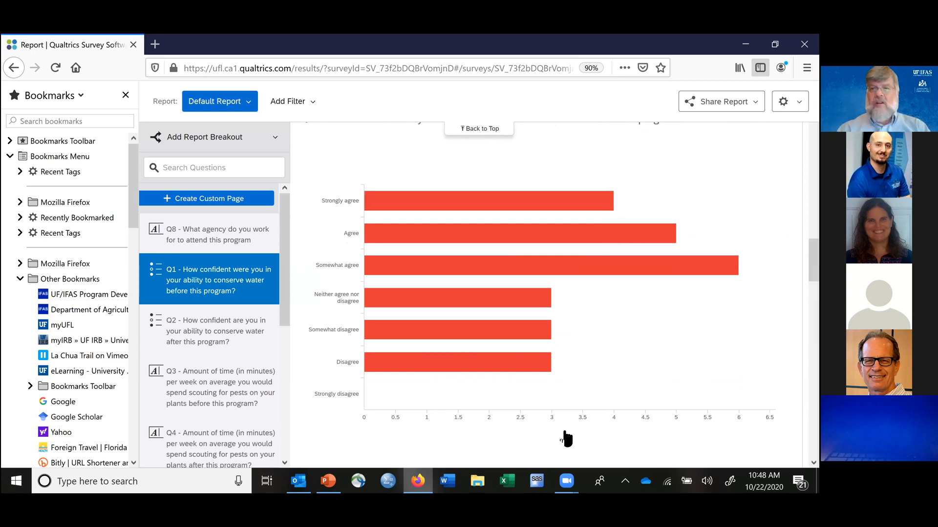
{"action": "mouse_move", "coordinate": [658, 369]}
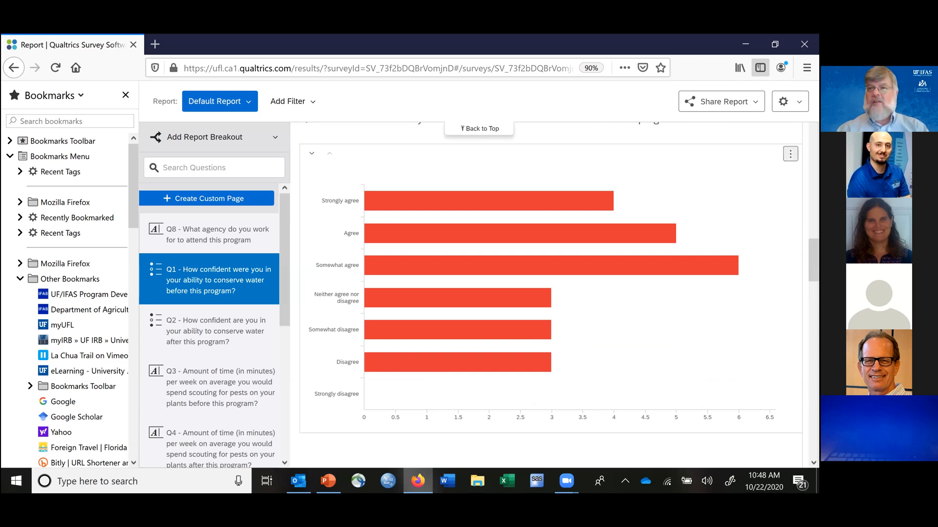
Check which options are available for the Q1 bar chart and for its report page, leaving both without a choice
{"action": "left_click", "coordinate": [790, 154]}
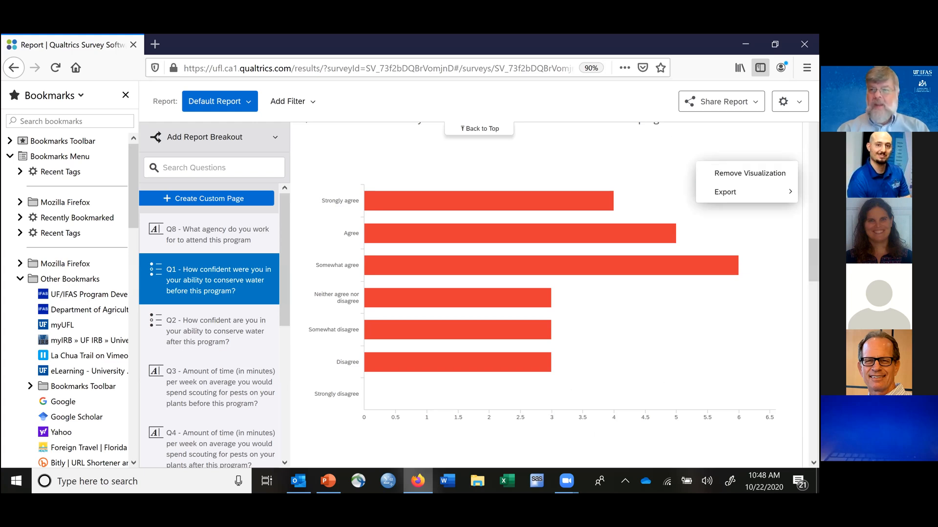
{"action": "left_click", "coordinate": [666, 384]}
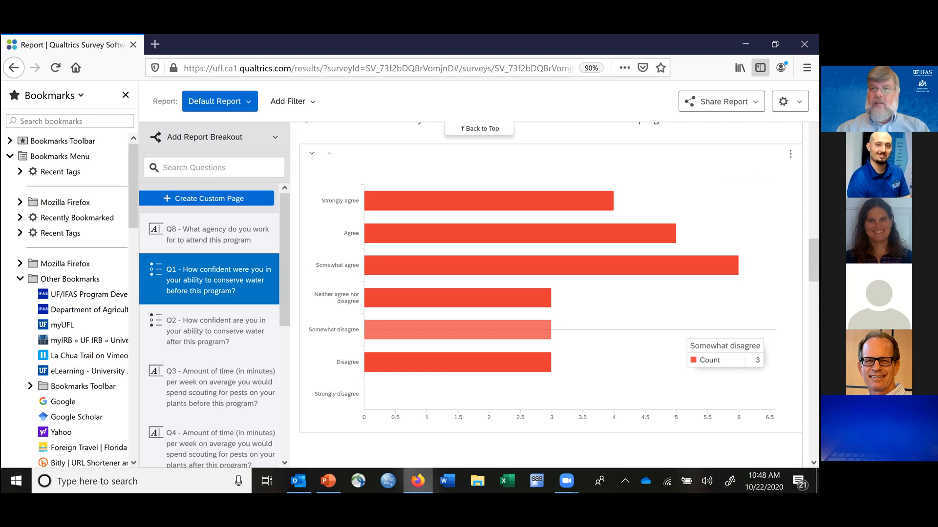
{"action": "scroll", "coordinate": [552, 293], "scroll_direction": "up", "scroll_amount": 3}
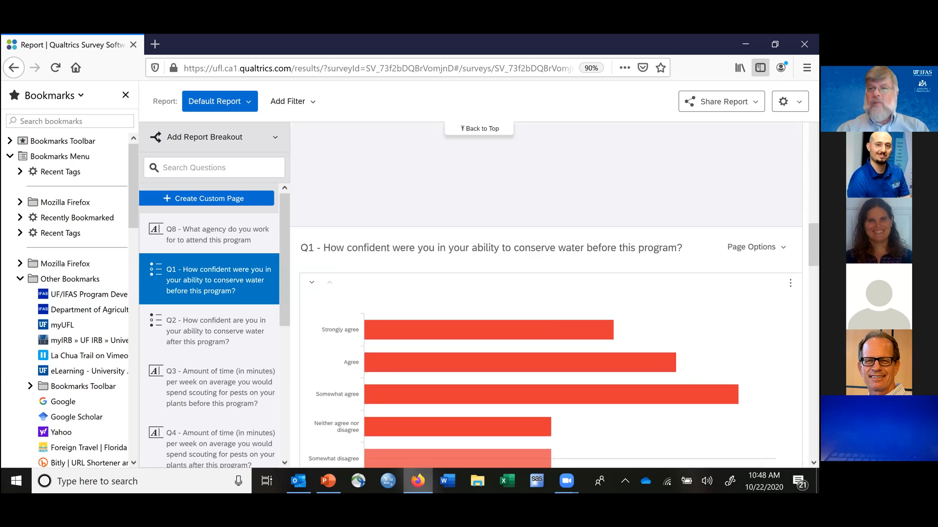
{"action": "left_click", "coordinate": [755, 247]}
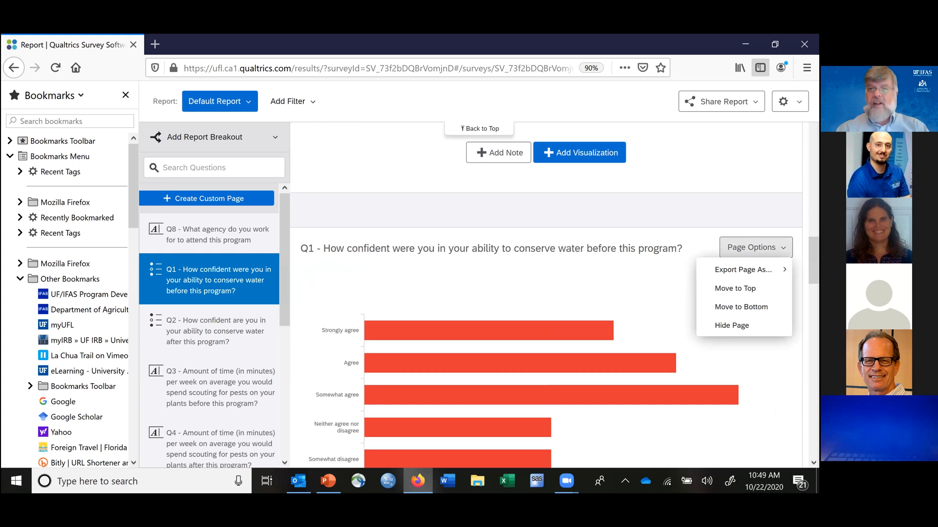
{"action": "left_click", "coordinate": [755, 248]}
Examine the Q1 summary statistics table below the bar chart
{"action": "scroll", "coordinate": [683, 303], "scroll_direction": "down", "scroll_amount": 4}
{"action": "scroll", "coordinate": [684, 313], "scroll_direction": "down", "scroll_amount": 2}
{"action": "scroll", "coordinate": [683, 313], "scroll_direction": "up", "scroll_amount": 1}
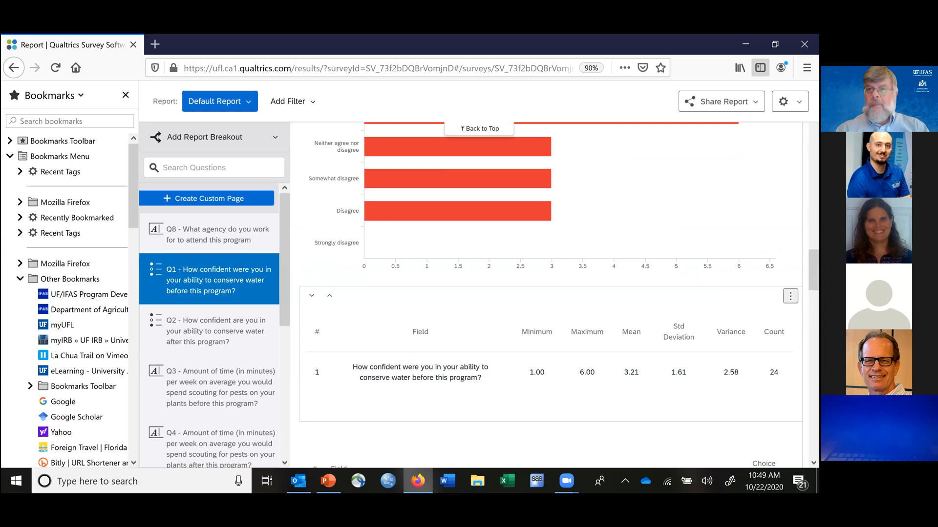
Open the settings of the Q1 bar chart and examine its data source, metric, visualization type and display options
{"action": "scroll", "coordinate": [684, 195], "scroll_direction": "up", "scroll_amount": 3}
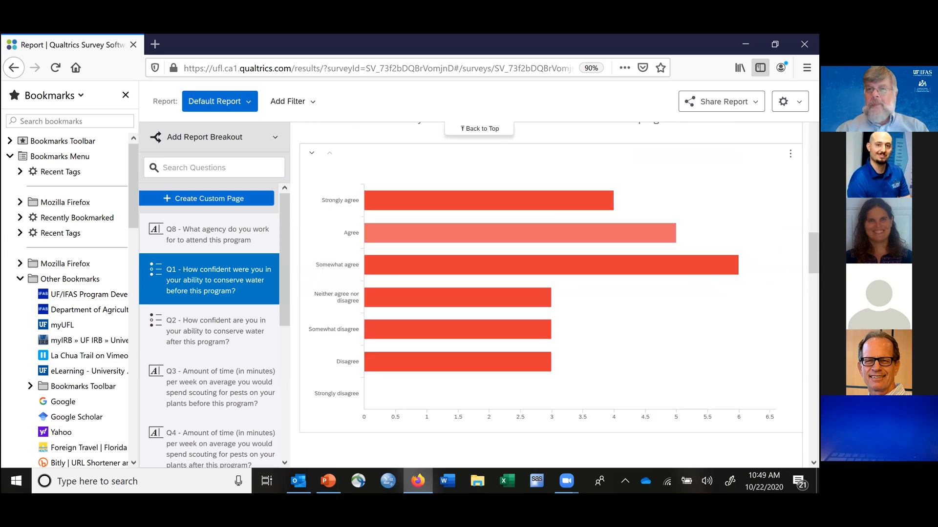
{"action": "right_click", "coordinate": [657, 179]}
{"action": "left_click", "coordinate": [682, 182]}
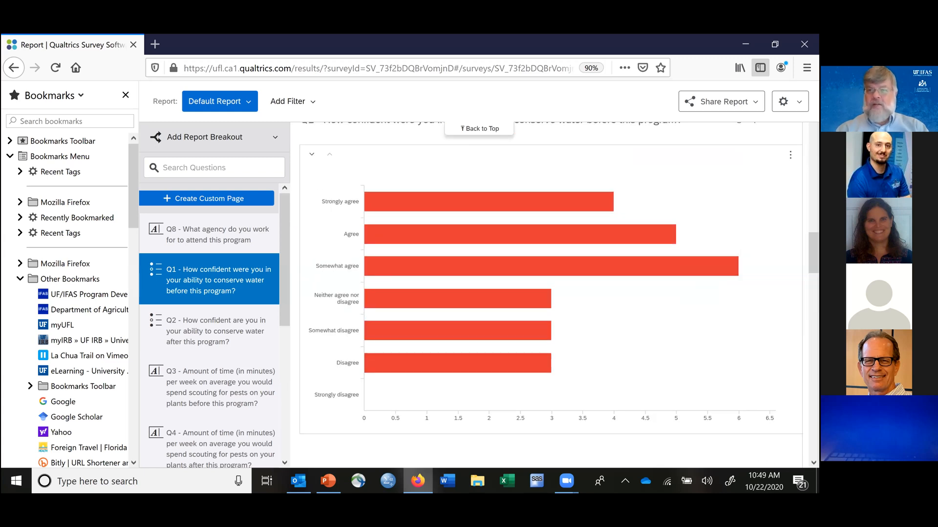
{"action": "scroll", "coordinate": [723, 293], "scroll_direction": "down", "scroll_amount": 5}
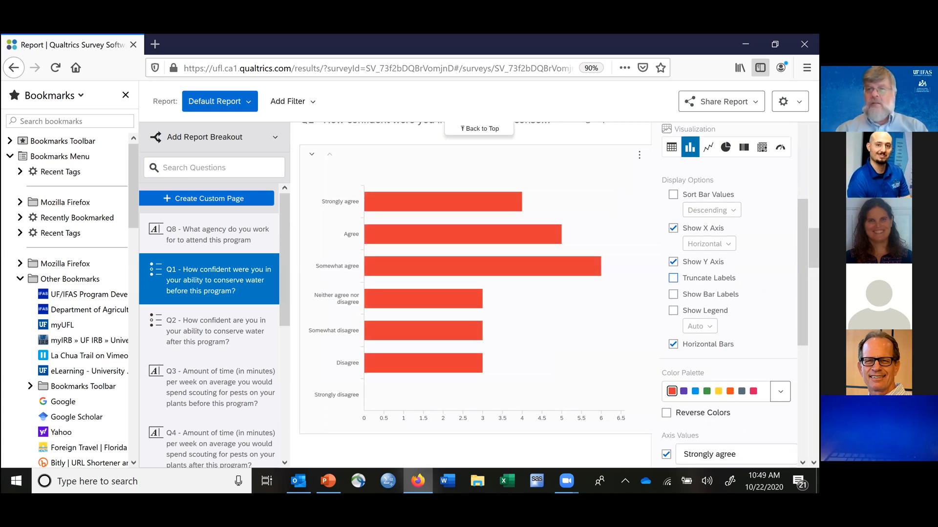
{"action": "mouse_move", "coordinate": [579, 268]}
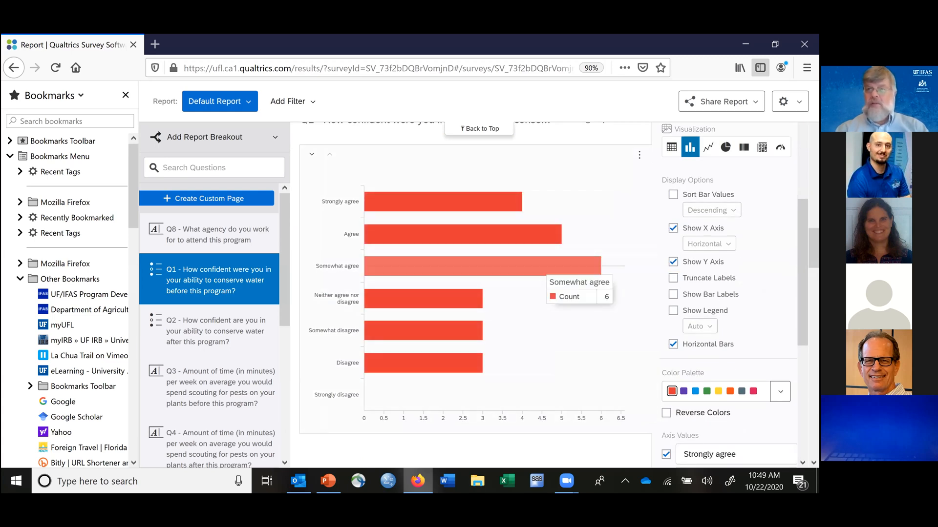
{"action": "scroll", "coordinate": [728, 293], "scroll_direction": "up", "scroll_amount": 3}
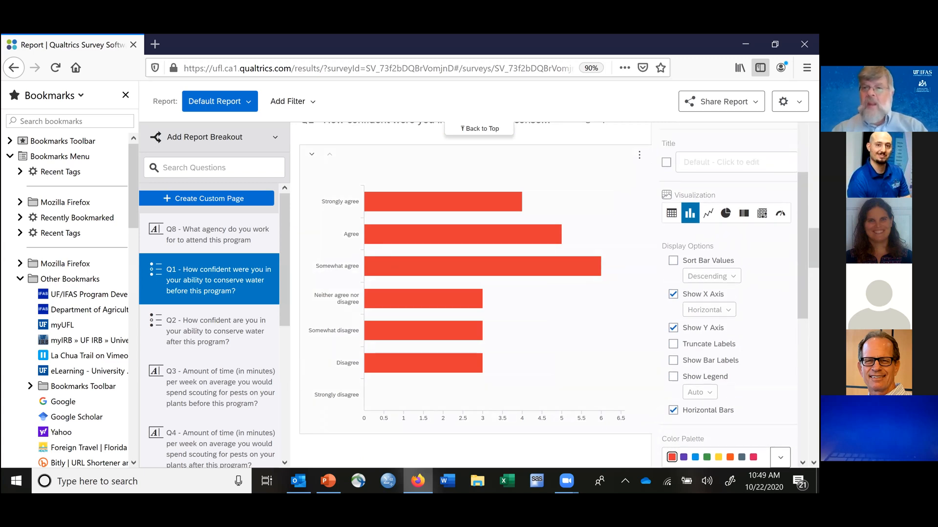
{"action": "scroll", "coordinate": [728, 293], "scroll_direction": "down", "scroll_amount": 2}
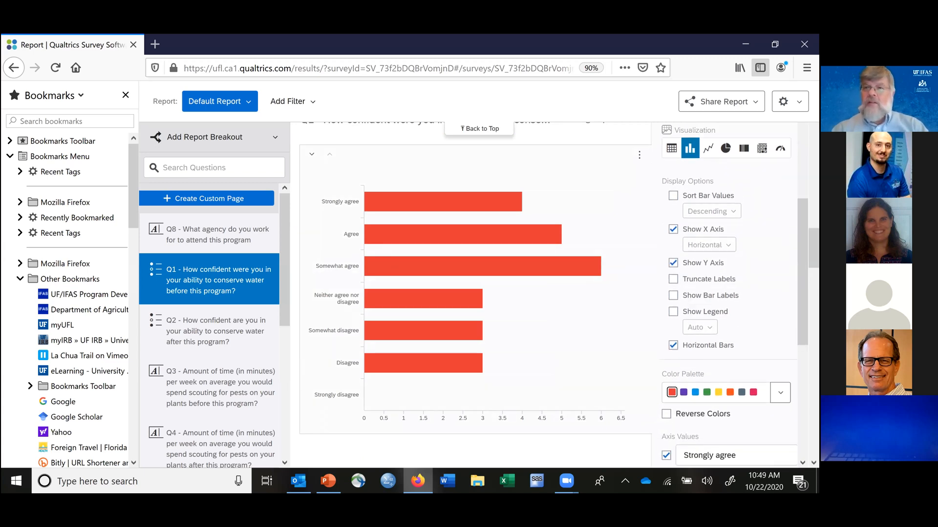
{"action": "scroll", "coordinate": [728, 293], "scroll_direction": "up", "scroll_amount": 4}
{"action": "scroll", "coordinate": [728, 264], "scroll_direction": "up", "scroll_amount": 2}
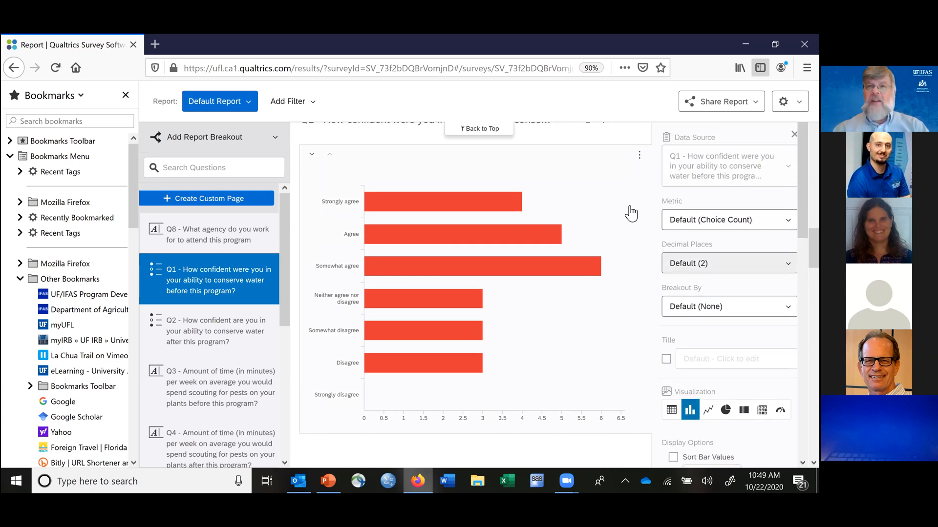
Reopen the Q1 bar chart's settings and examine its display options, color palette, axis values and legend values
{"action": "scroll", "coordinate": [630, 212], "scroll_direction": "up", "scroll_amount": 8}
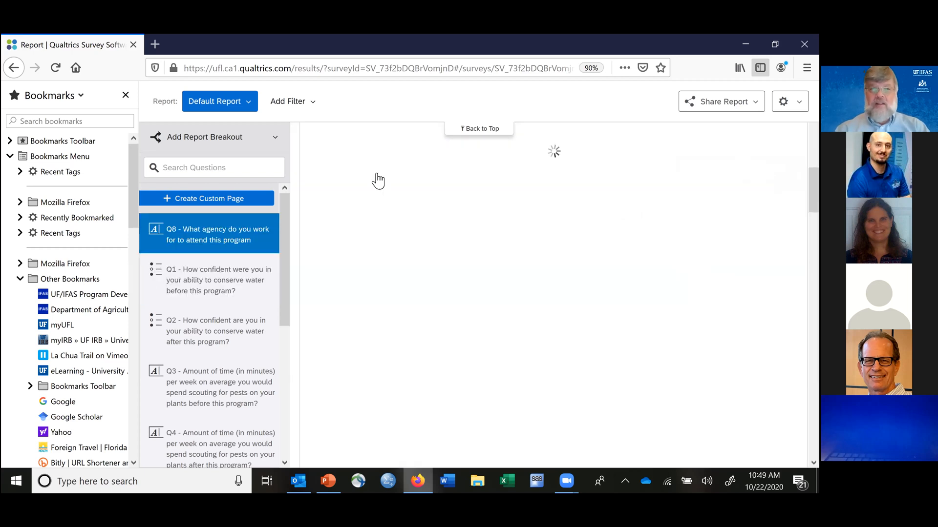
{"action": "left_click", "coordinate": [203, 288]}
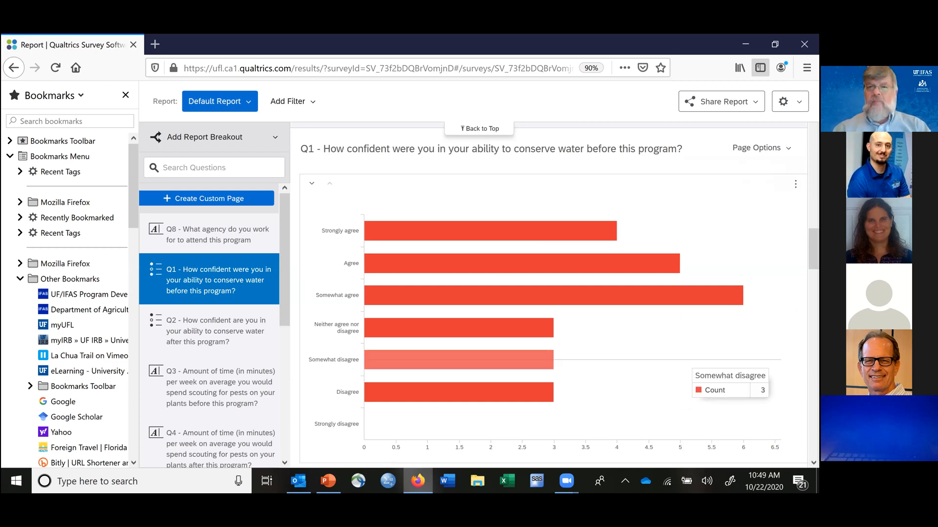
{"action": "left_click", "coordinate": [682, 361]}
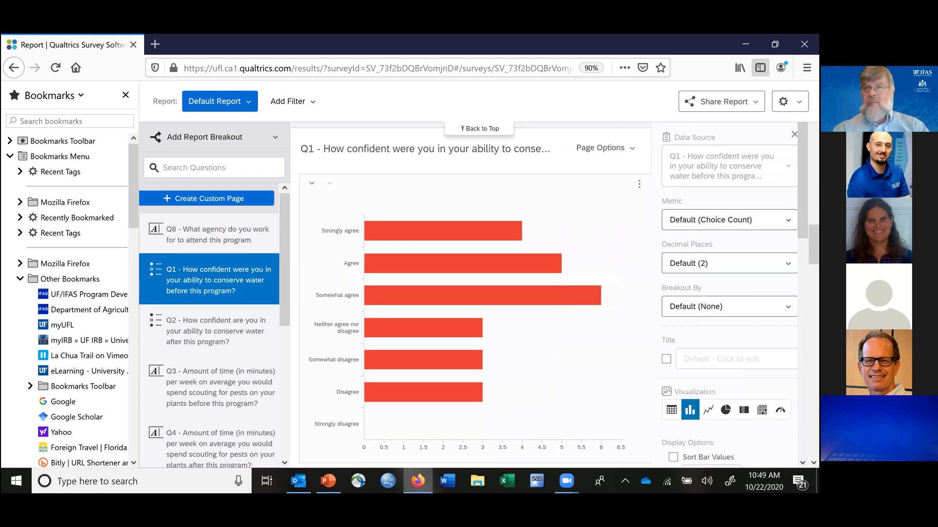
{"action": "scroll", "coordinate": [729, 293], "scroll_direction": "down", "scroll_amount": 5}
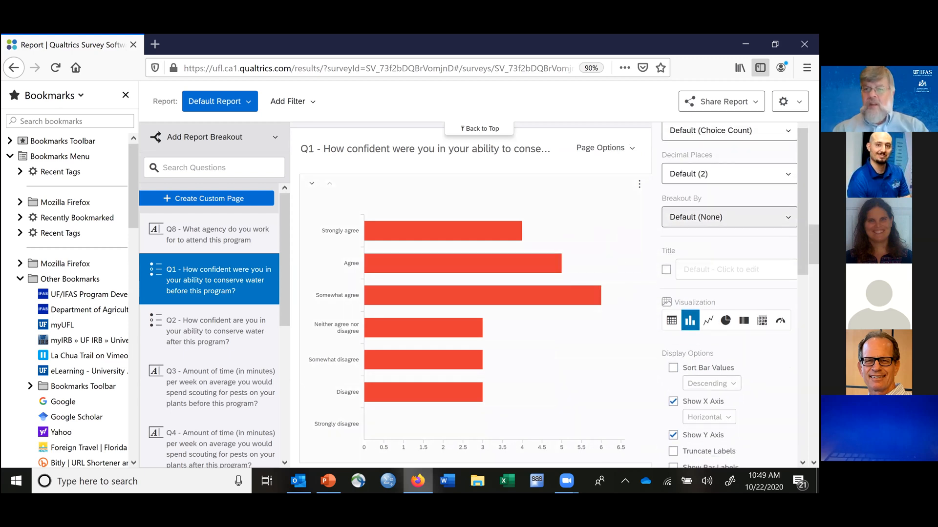
{"action": "scroll", "coordinate": [729, 293], "scroll_direction": "down", "scroll_amount": 6}
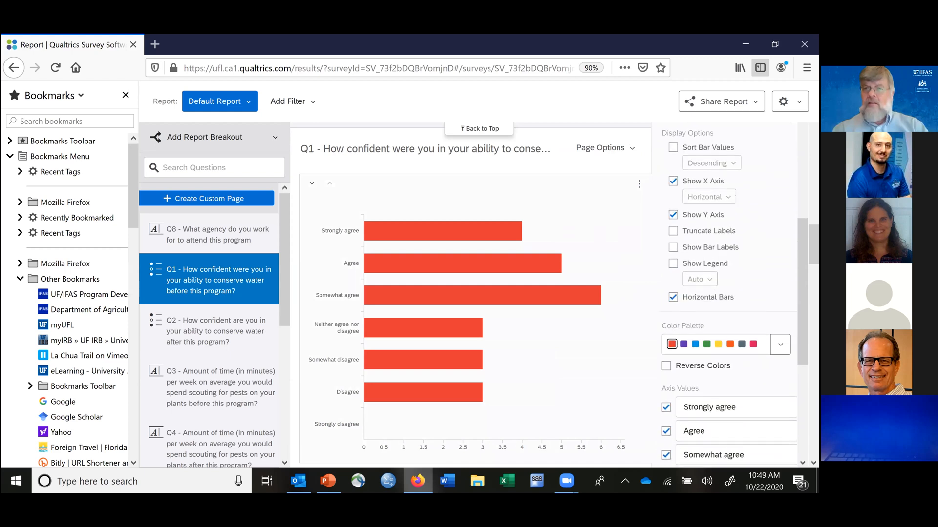
{"action": "scroll", "coordinate": [673, 386], "scroll_direction": "down", "scroll_amount": 4}
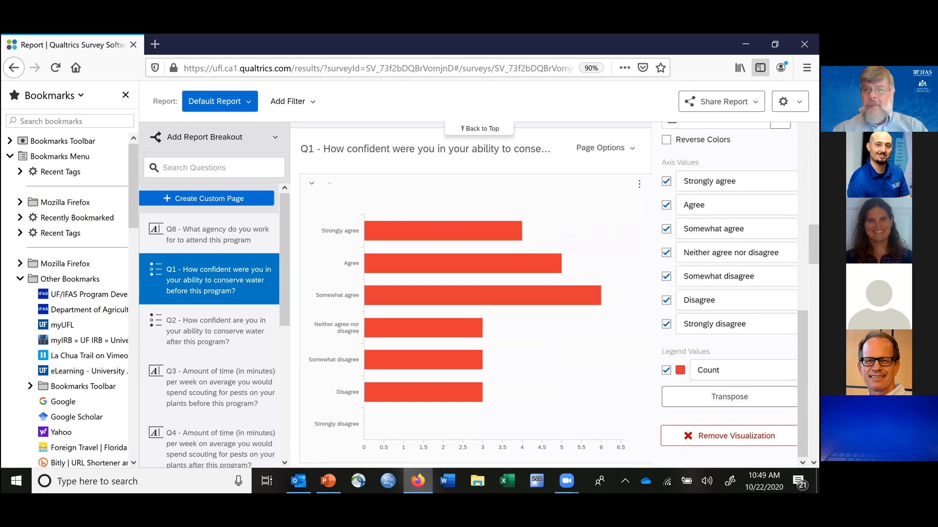
{"action": "scroll", "coordinate": [476, 294], "scroll_direction": "down", "scroll_amount": 2}
Set the metric of the Q1 bar chart to Percentage
{"action": "scroll", "coordinate": [730, 293], "scroll_direction": "up", "scroll_amount": 5}
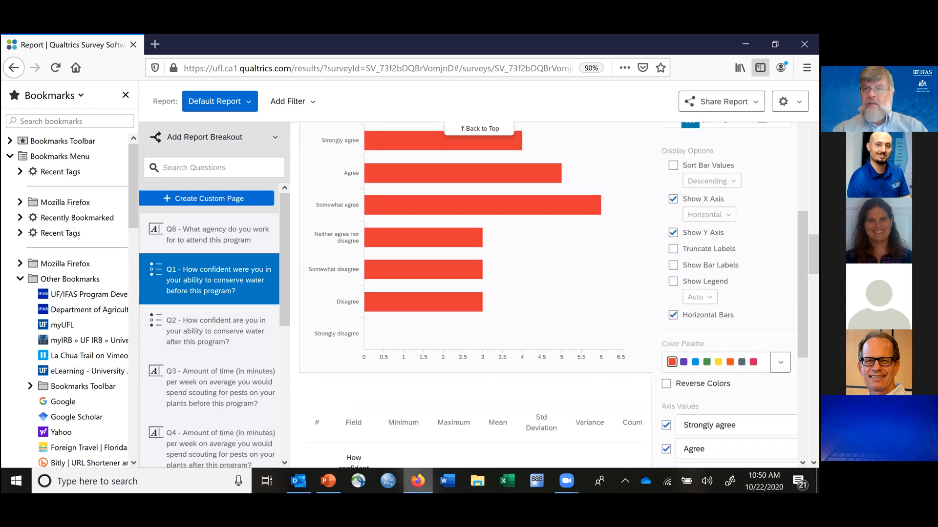
{"action": "scroll", "coordinate": [731, 293], "scroll_direction": "up", "scroll_amount": 2}
{"action": "scroll", "coordinate": [730, 293], "scroll_direction": "up", "scroll_amount": 1}
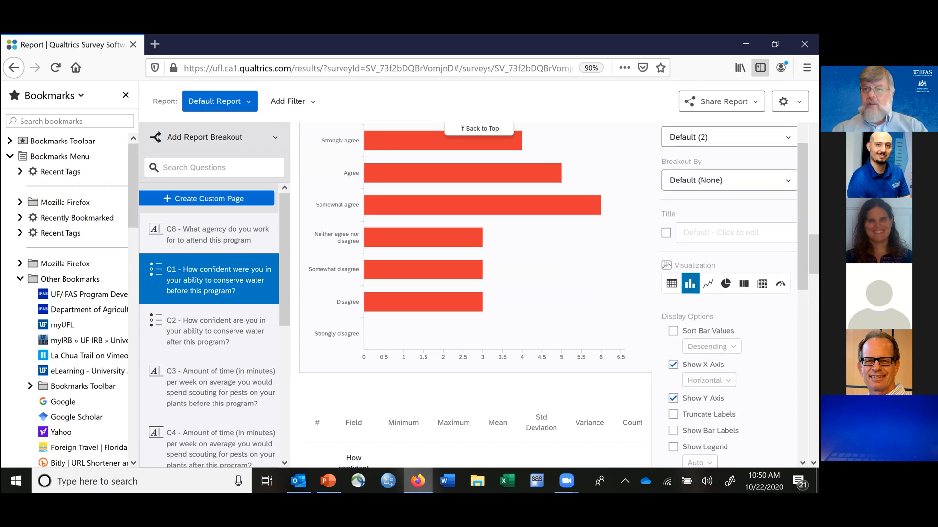
{"action": "scroll", "coordinate": [731, 293], "scroll_direction": "up", "scroll_amount": 2}
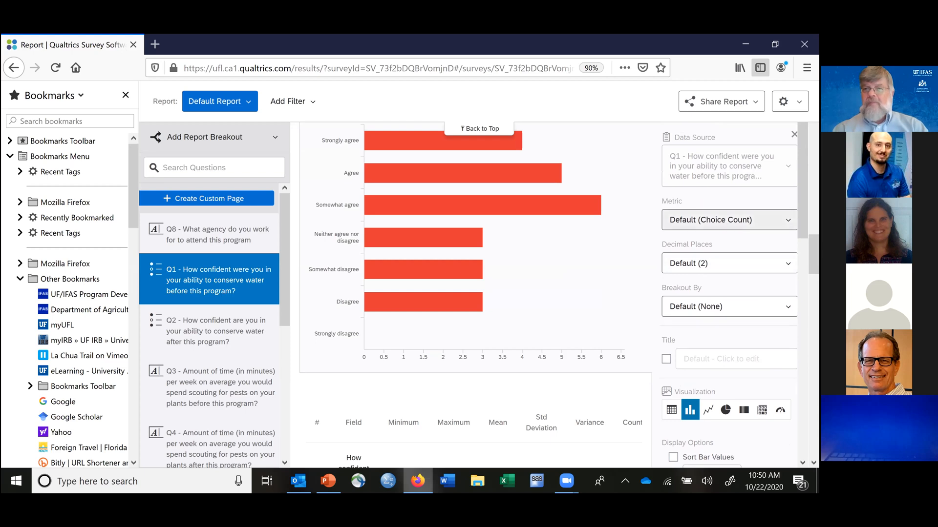
{"action": "left_click", "coordinate": [730, 219]}
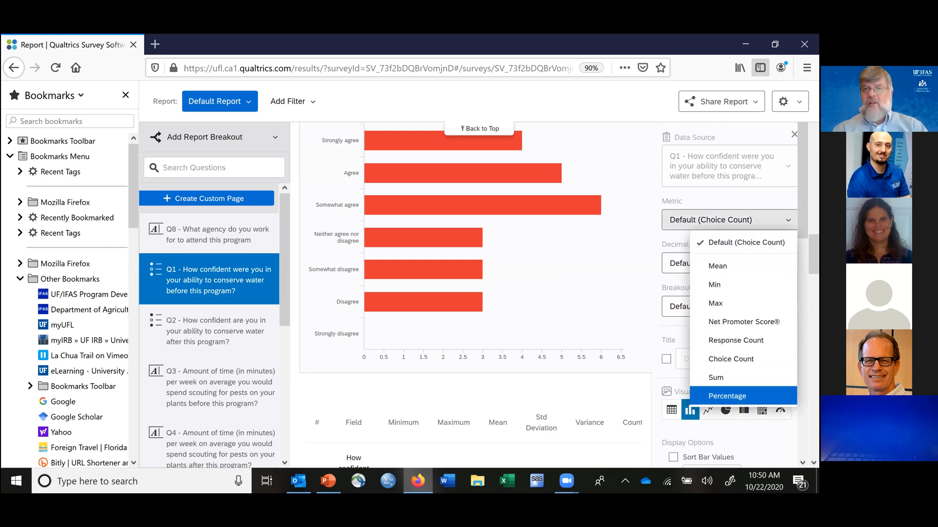
{"action": "left_click", "coordinate": [727, 396]}
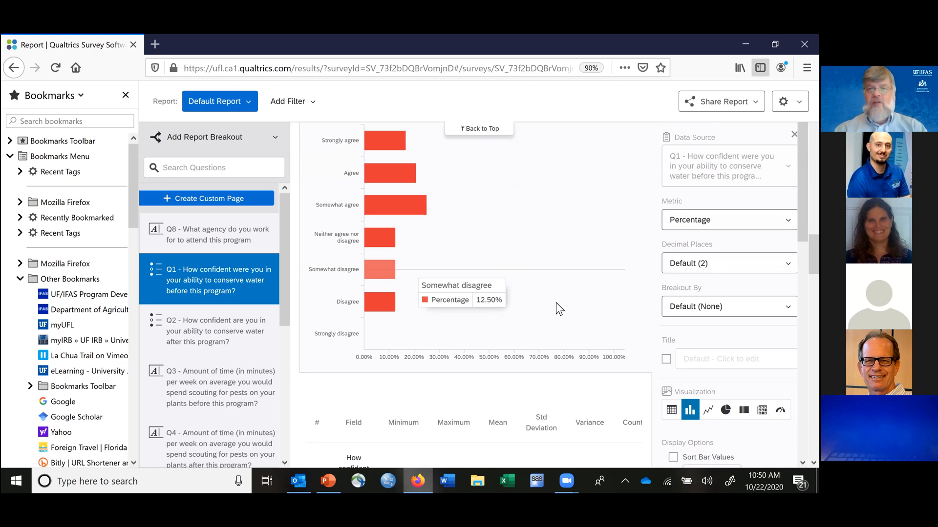
Set the metric of the Q2 bar chart on confidence after the program to Percentage, leaving its decimal places at the default
{"action": "scroll", "coordinate": [556, 303], "scroll_direction": "down", "scroll_amount": 2}
{"action": "scroll", "coordinate": [558, 309], "scroll_direction": "down", "scroll_amount": 8}
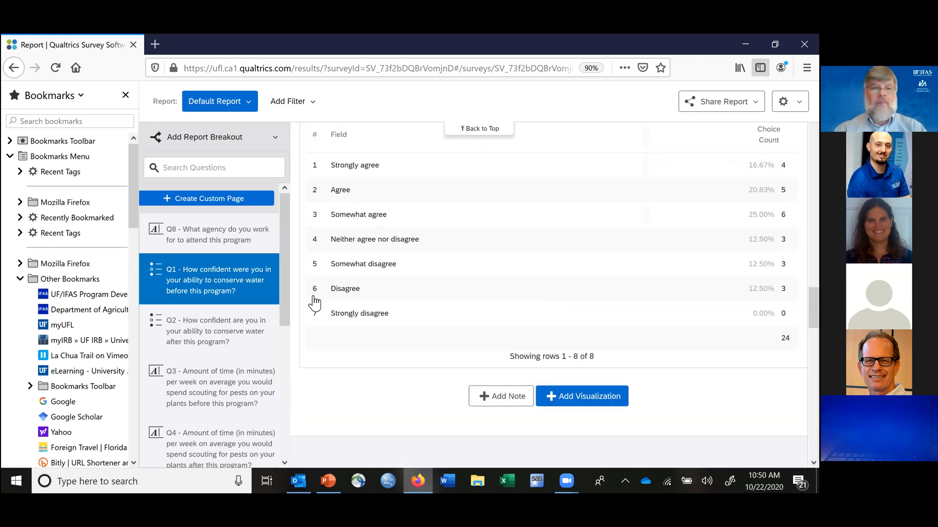
{"action": "left_click", "coordinate": [196, 337]}
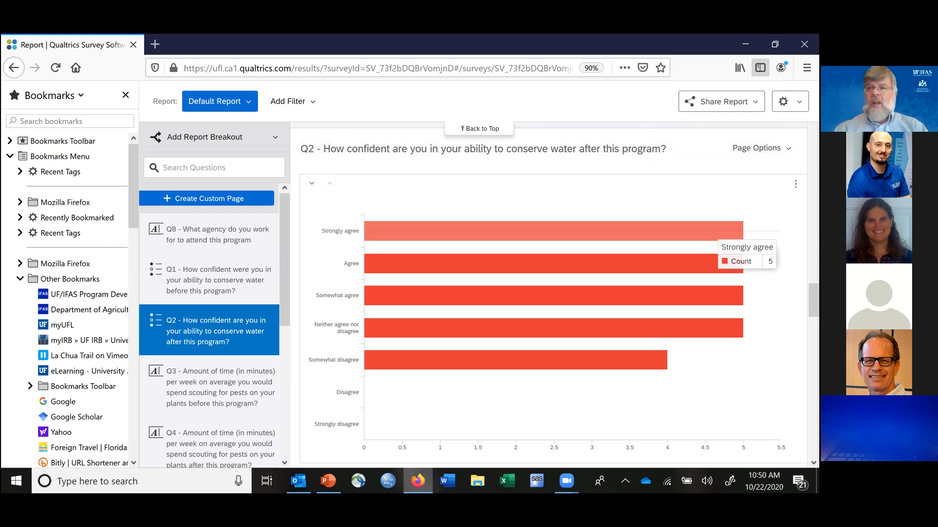
{"action": "left_click", "coordinate": [714, 235]}
{"action": "left_click", "coordinate": [729, 263]}
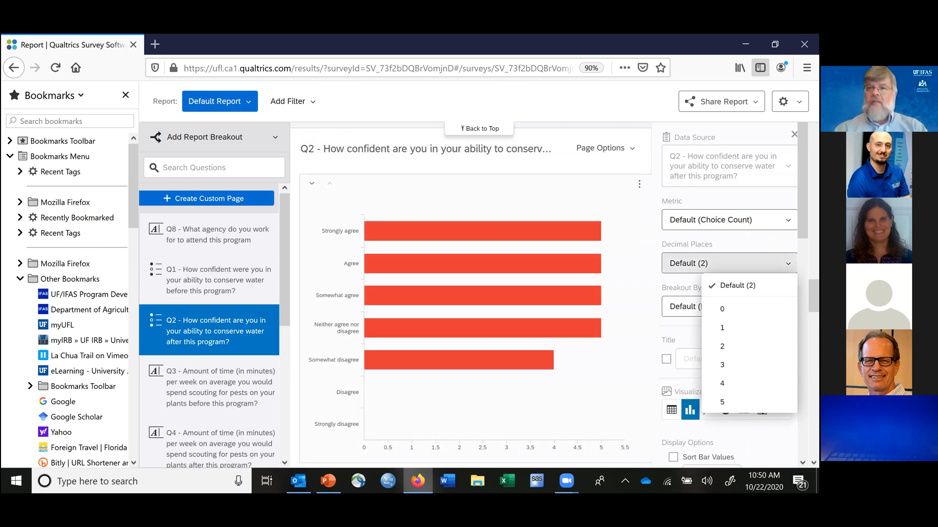
{"action": "left_click", "coordinate": [729, 263]}
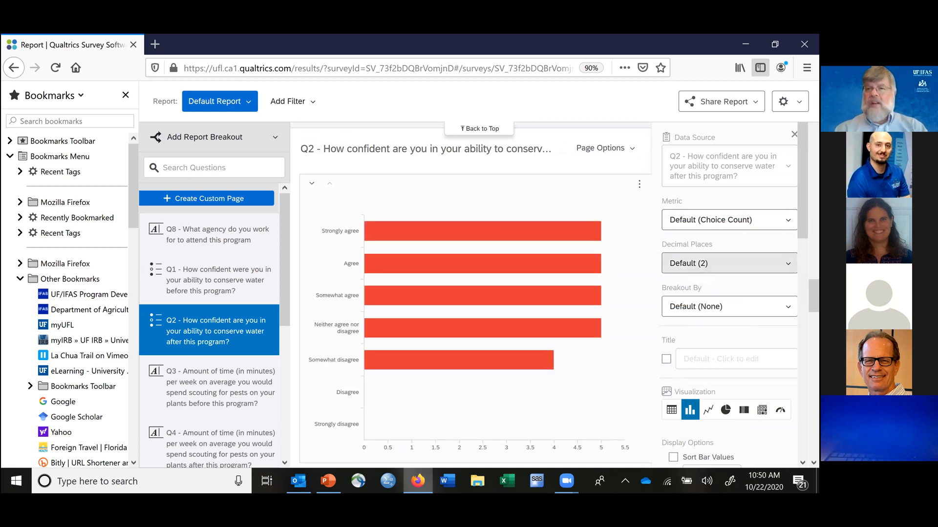
{"action": "left_click", "coordinate": [730, 220]}
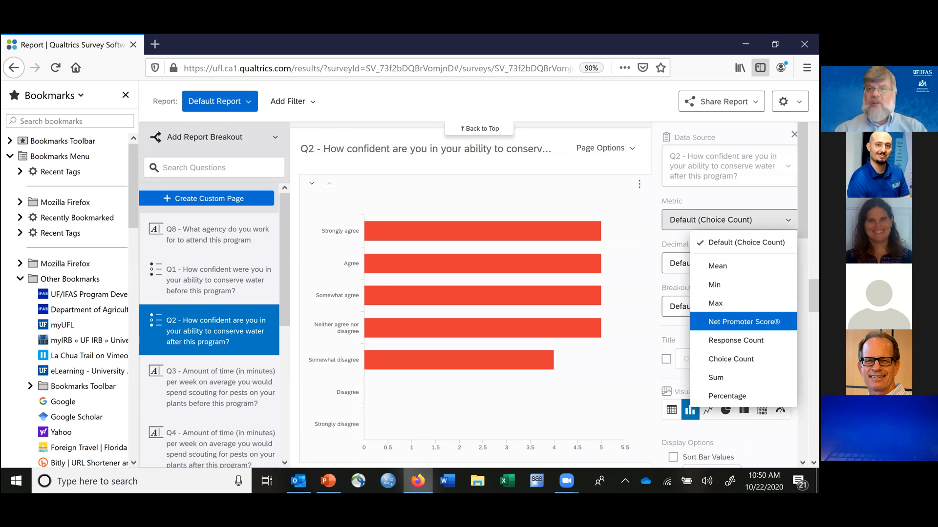
{"action": "left_click", "coordinate": [727, 396]}
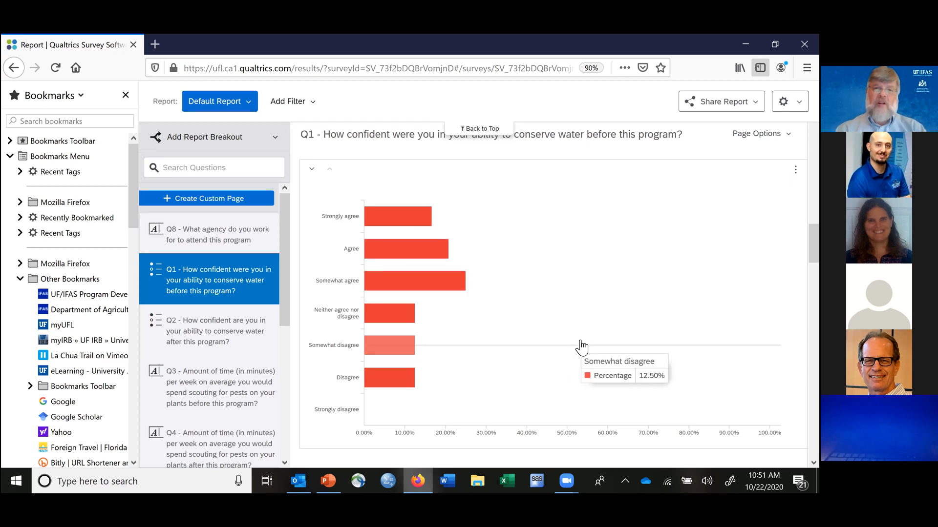
Compare the before-program percentages in the Q1 chart and choice count table with the Q2 chart
{"action": "scroll", "coordinate": [580, 345], "scroll_direction": "down", "scroll_amount": 4}
{"action": "scroll", "coordinate": [580, 340], "scroll_direction": "down", "scroll_amount": 12}
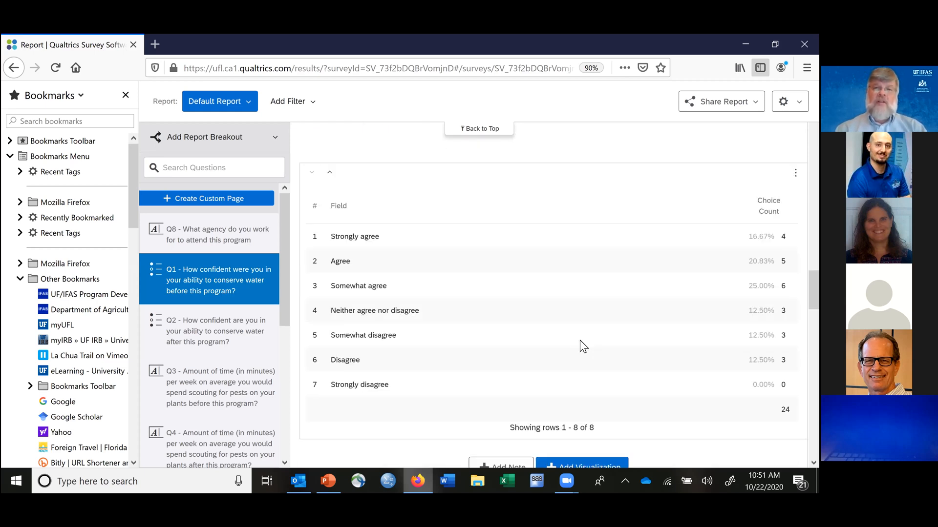
{"action": "scroll", "coordinate": [579, 341], "scroll_direction": "down", "scroll_amount": 1}
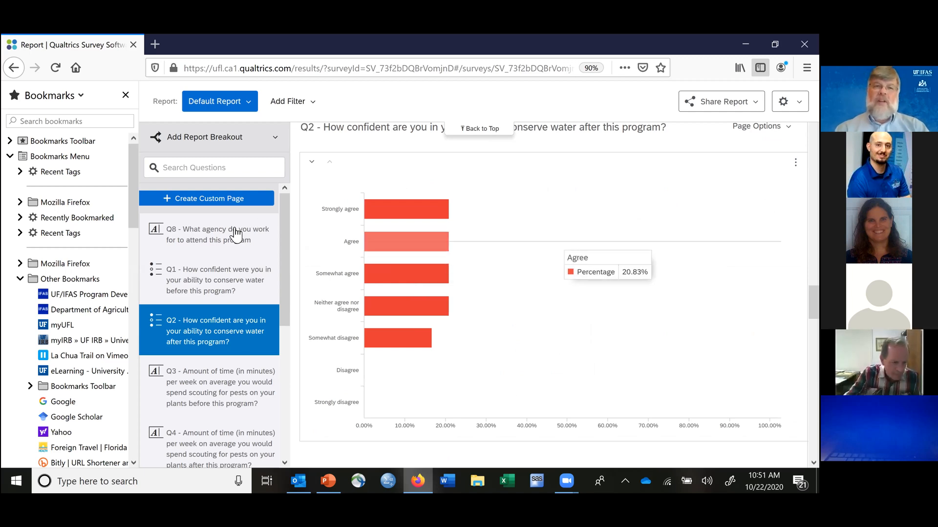
Go to Q3 in the report and examine how its numeric answers on weekly minutes spent scouting for pests are presented
{"action": "left_click", "coordinate": [220, 403]}
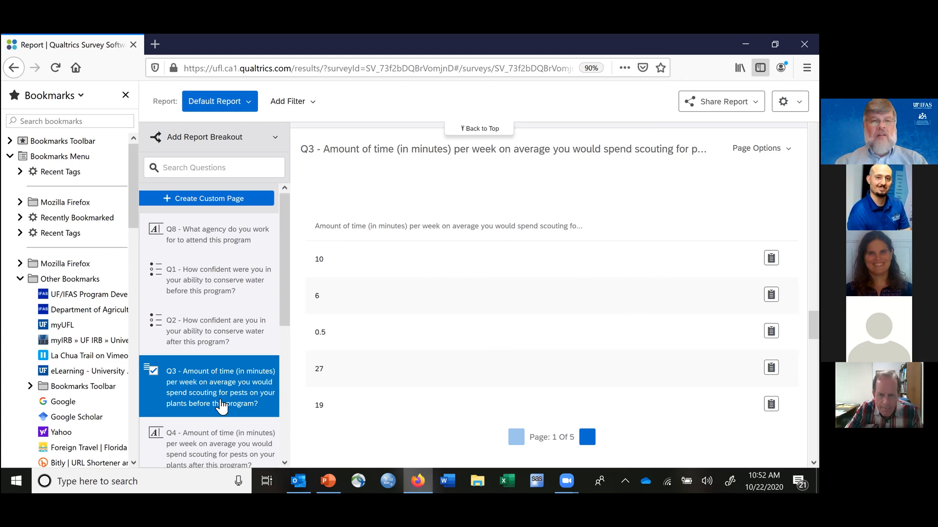
{"action": "left_click", "coordinate": [236, 410]}
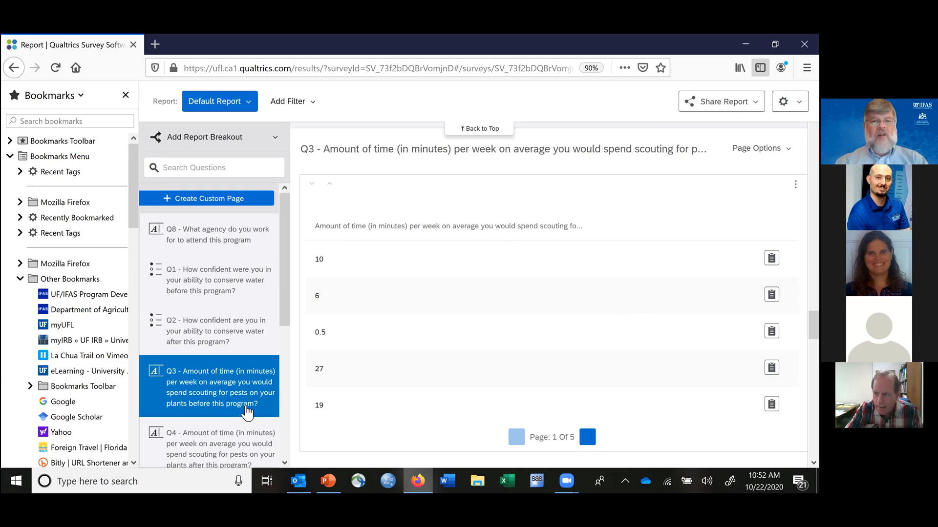
{"action": "left_click", "coordinate": [249, 411]}
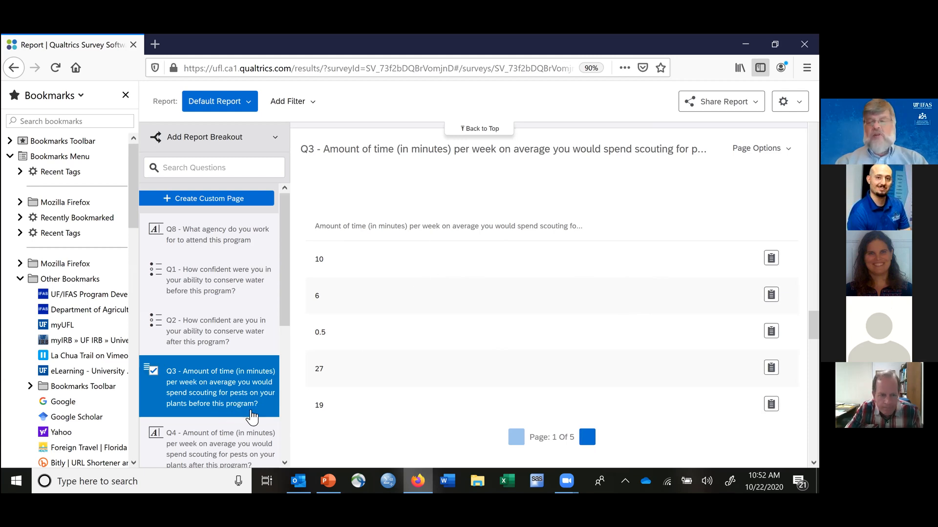
{"action": "left_click", "coordinate": [575, 325]}
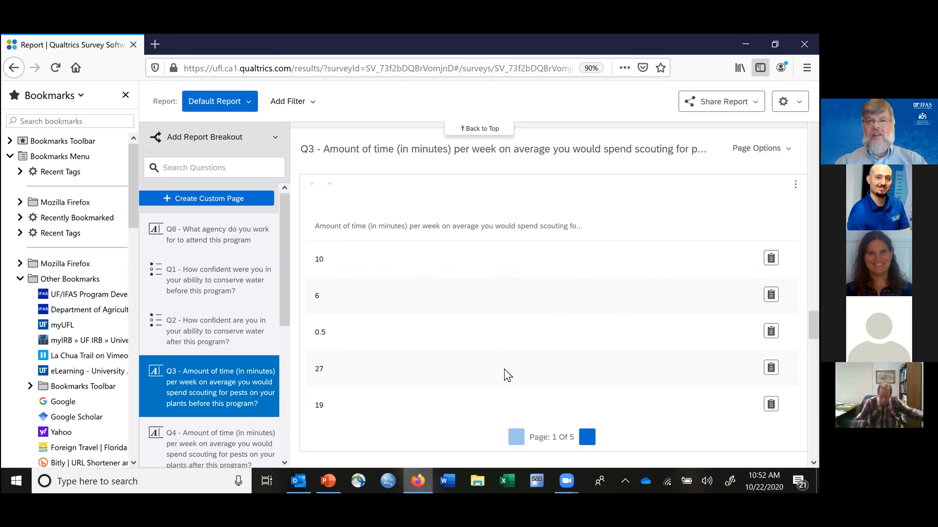
{"action": "scroll", "coordinate": [504, 368], "scroll_direction": "down", "scroll_amount": 5}
{"action": "scroll", "coordinate": [562, 227], "scroll_direction": "up", "scroll_amount": 3}
{"action": "scroll", "coordinate": [590, 228], "scroll_direction": "up", "scroll_amount": 2}
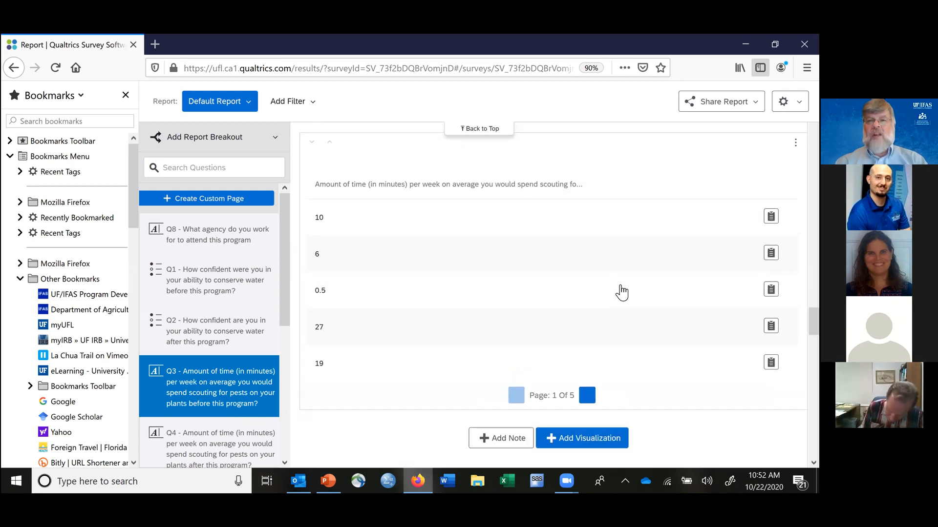
{"action": "scroll", "coordinate": [619, 285], "scroll_direction": "down", "scroll_amount": 4}
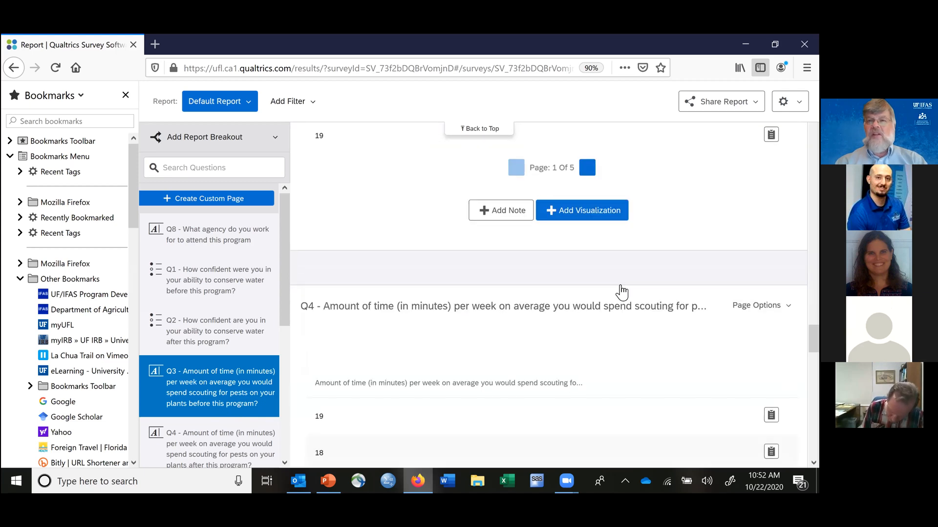
{"action": "scroll", "coordinate": [621, 292], "scroll_direction": "up", "scroll_amount": 4}
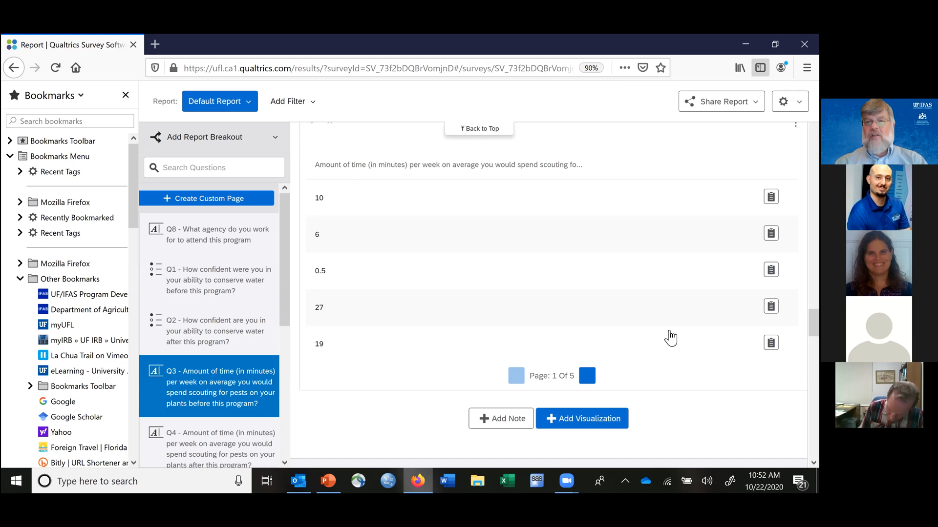
{"action": "scroll", "coordinate": [669, 332], "scroll_direction": "down", "scroll_amount": 3}
{"action": "scroll", "coordinate": [646, 339], "scroll_direction": "up", "scroll_amount": 2}
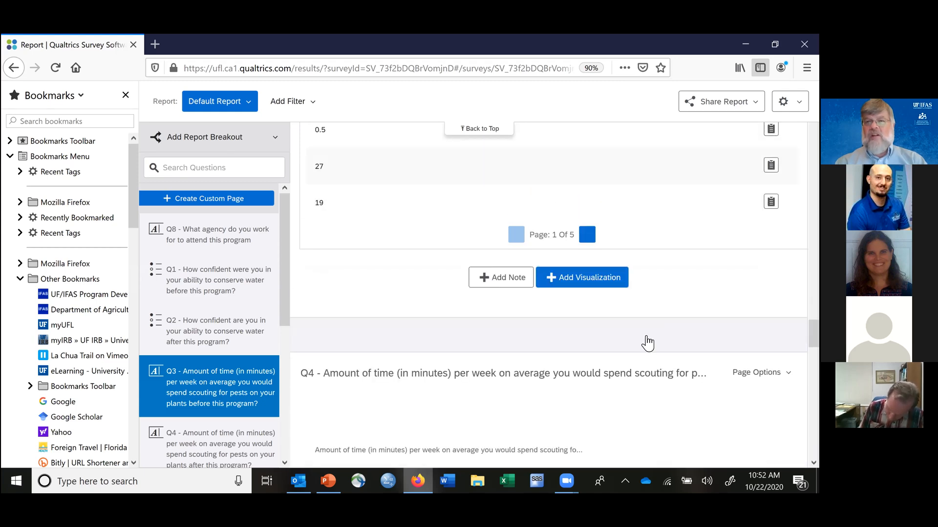
{"action": "scroll", "coordinate": [600, 340], "scroll_direction": "up", "scroll_amount": 10}
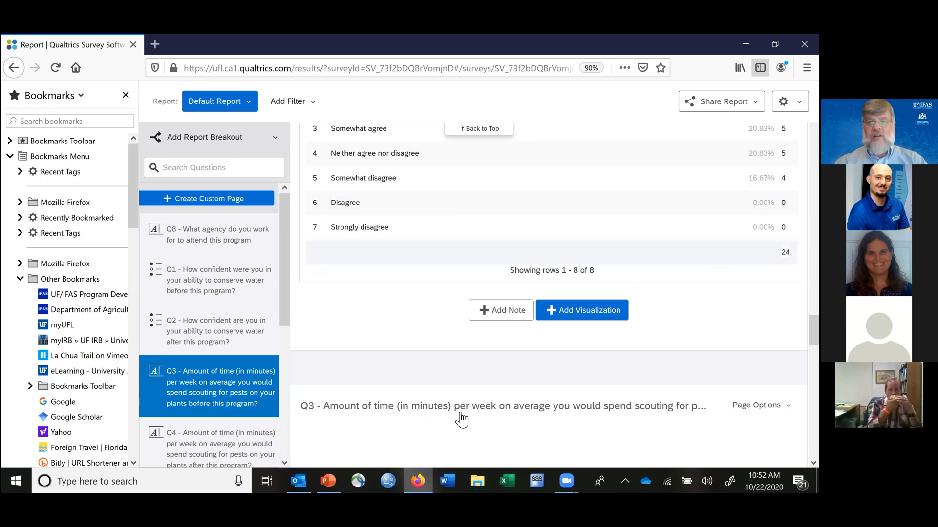
{"action": "scroll", "coordinate": [383, 350], "scroll_direction": "down", "scroll_amount": 4}
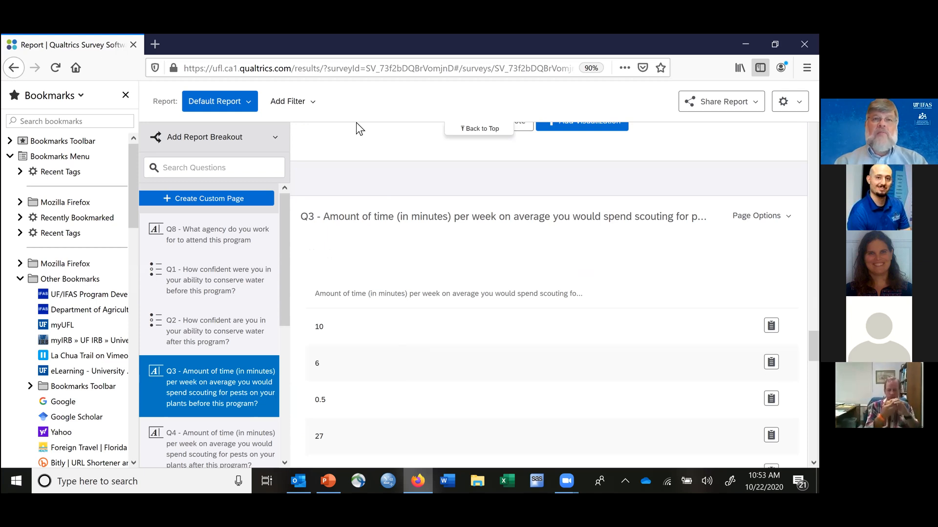
Open the survey's crosstabs and examine the table of Q1 confidence before the program broken down by Q8 agency
{"action": "scroll", "coordinate": [361, 124], "scroll_direction": "up", "scroll_amount": 10}
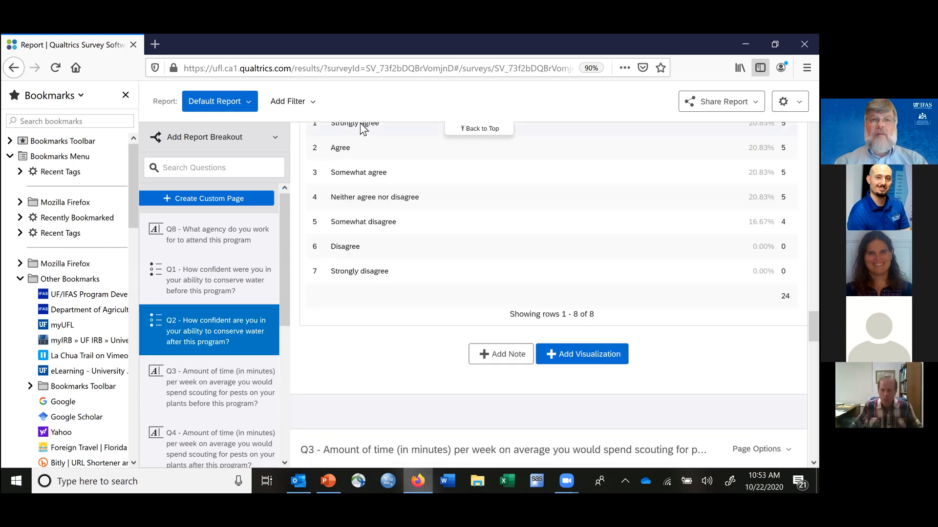
{"action": "scroll", "coordinate": [362, 128], "scroll_direction": "up", "scroll_amount": 10}
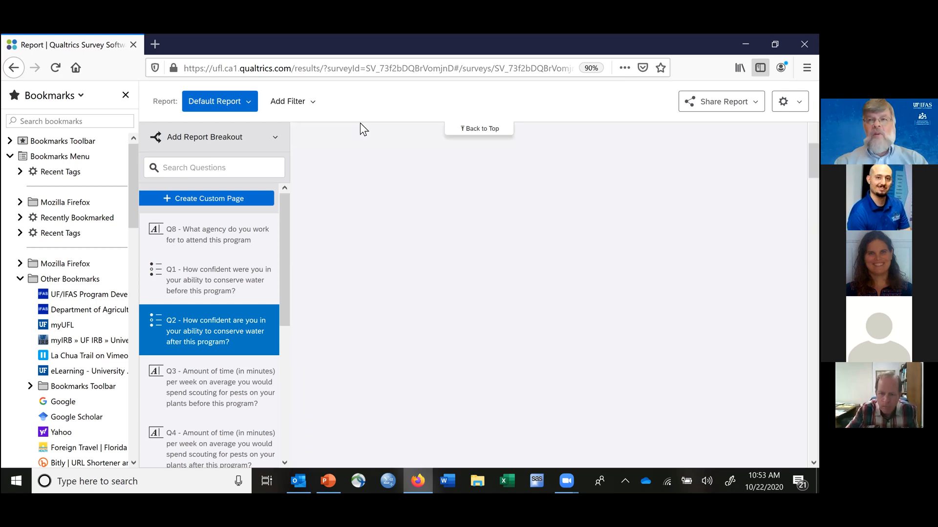
{"action": "scroll", "coordinate": [360, 122], "scroll_direction": "up", "scroll_amount": 3}
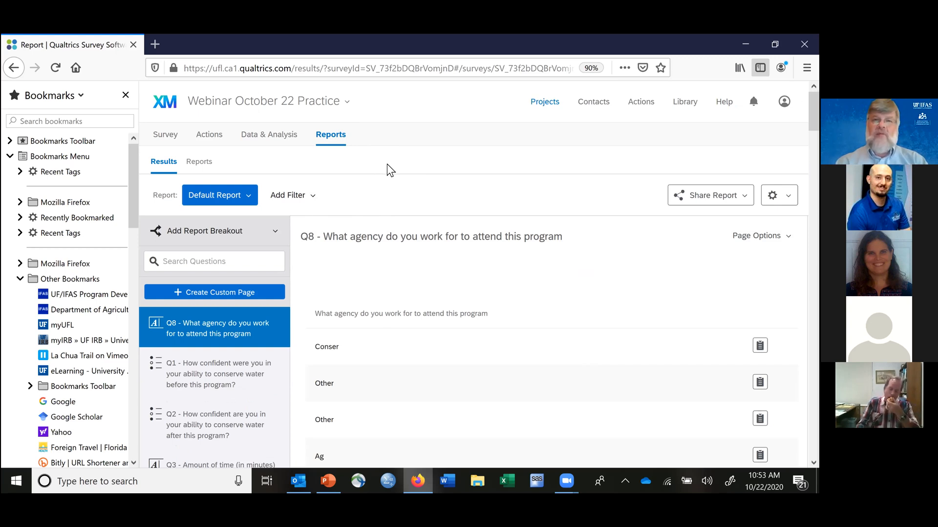
{"action": "left_click", "coordinate": [273, 139]}
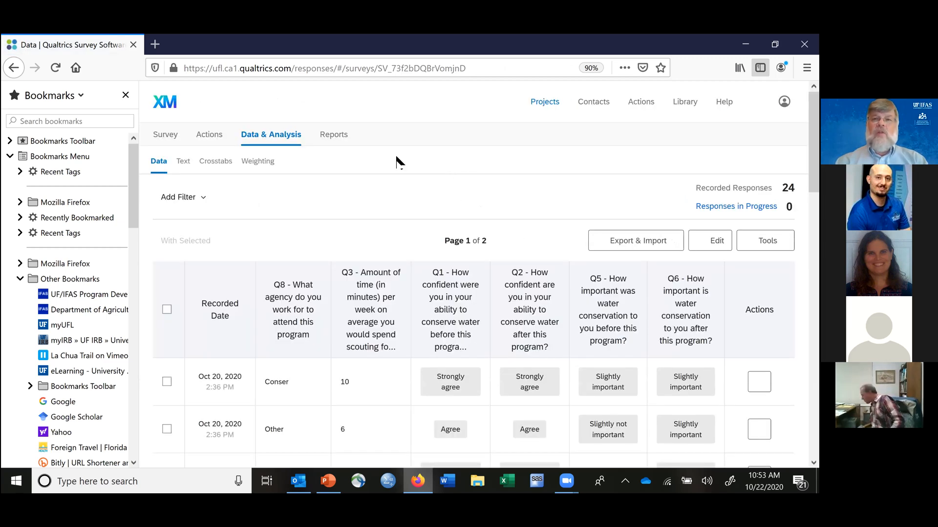
{"action": "left_click", "coordinate": [213, 163]}
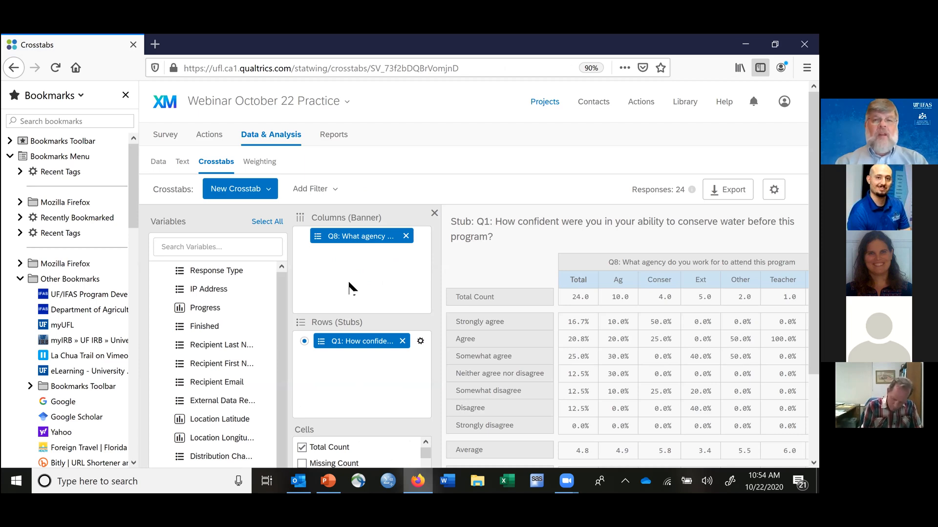
{"action": "scroll", "coordinate": [351, 288], "scroll_direction": "down", "scroll_amount": 2}
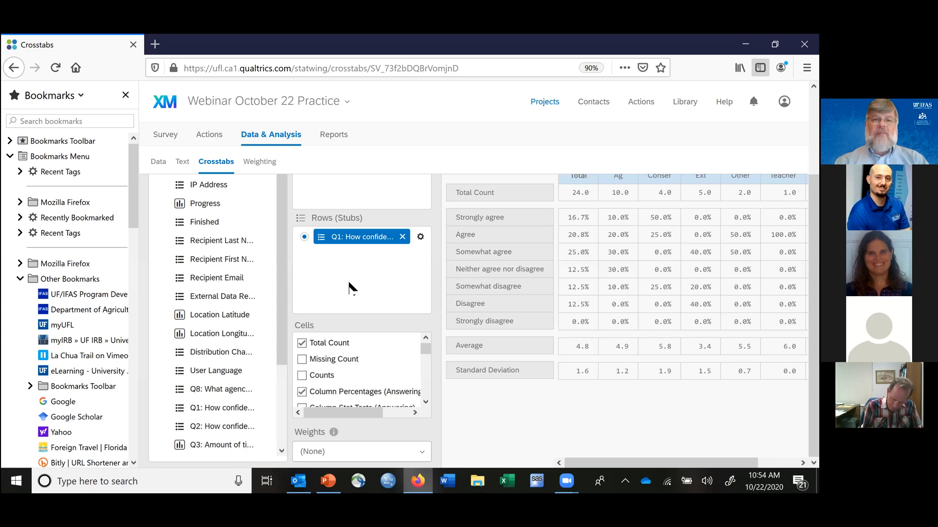
Clear the crosstab by removing Q8 agency from the columns and Q1 confidence from the rows
{"action": "scroll", "coordinate": [351, 288], "scroll_direction": "up", "scroll_amount": 2}
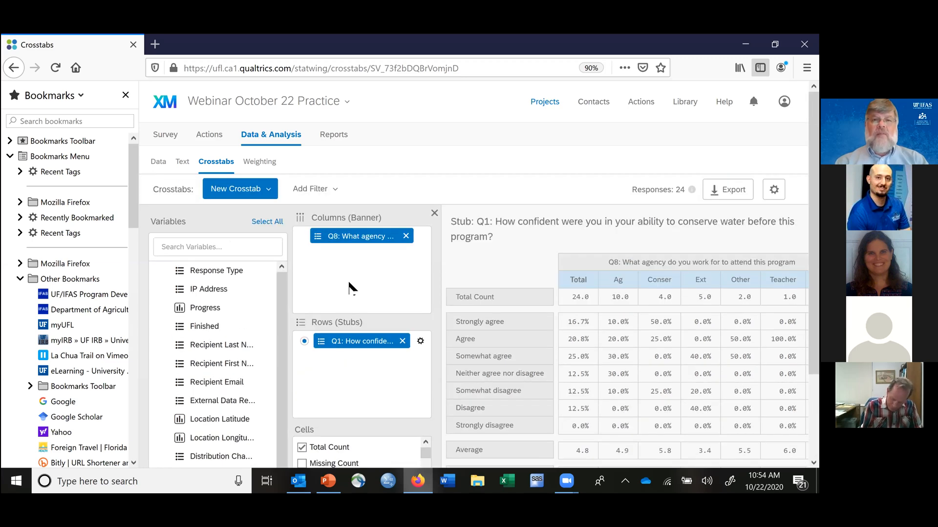
{"action": "left_click", "coordinate": [408, 236]}
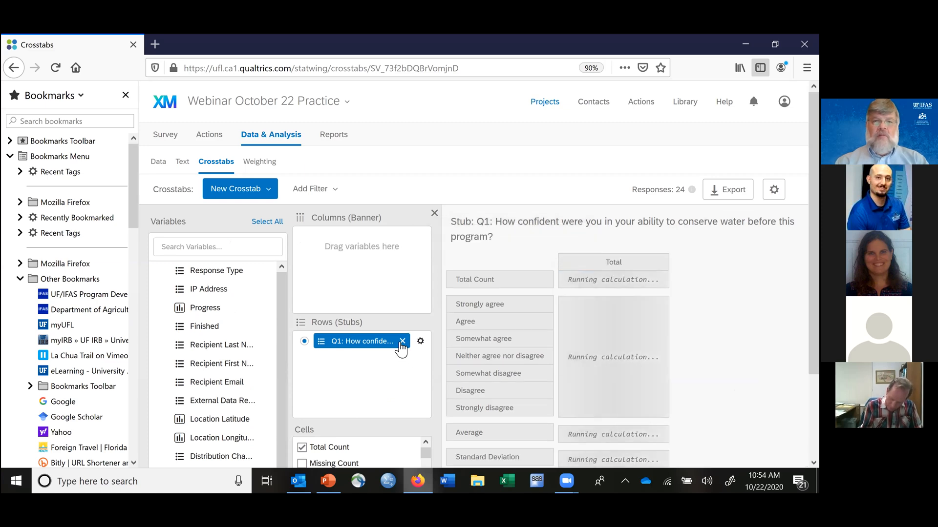
{"action": "left_click", "coordinate": [402, 341]}
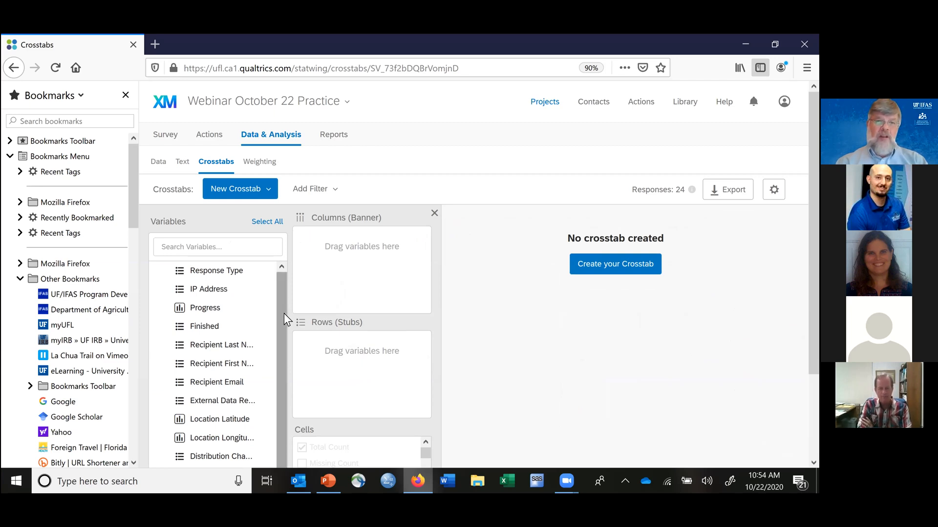
Build a new crosstab with Q1 confidence before the program as columns and Q2 confidence after the program as rows
{"action": "left_click_drag", "start_coordinate": [284, 333], "coordinate": [284, 344]}
{"action": "scroll", "coordinate": [283, 344], "scroll_direction": "down", "scroll_amount": 1}
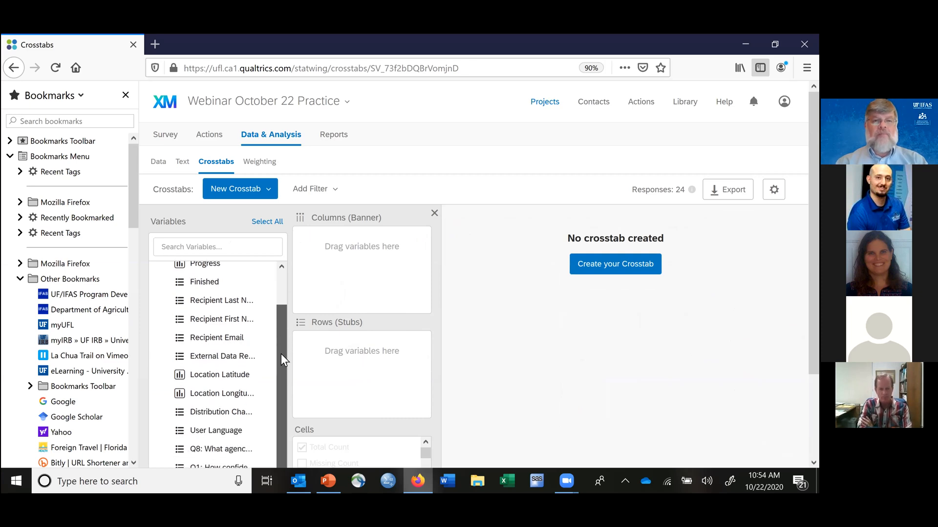
{"action": "scroll", "coordinate": [279, 406], "scroll_direction": "down", "scroll_amount": 1}
{"action": "left_click_drag", "start_coordinate": [276, 447], "coordinate": [369, 435]}
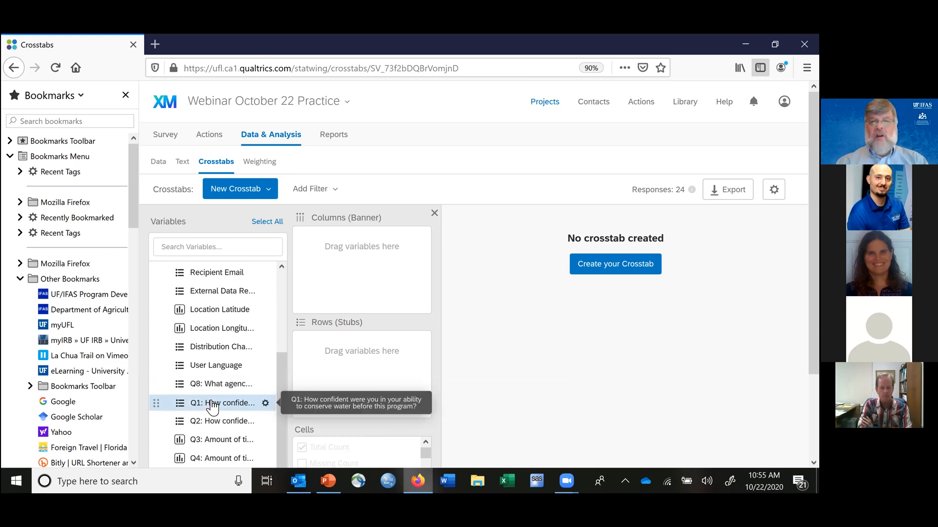
{"action": "left_click_drag", "start_coordinate": [212, 406], "coordinate": [344, 257]}
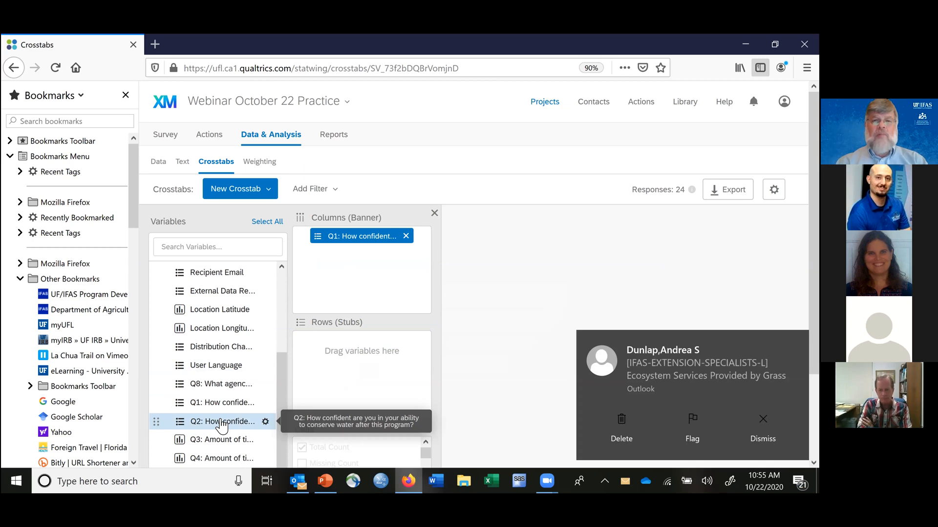
{"action": "left_click_drag", "start_coordinate": [221, 419], "coordinate": [257, 397]}
{"action": "left_click_drag", "start_coordinate": [326, 349], "coordinate": [329, 349]}
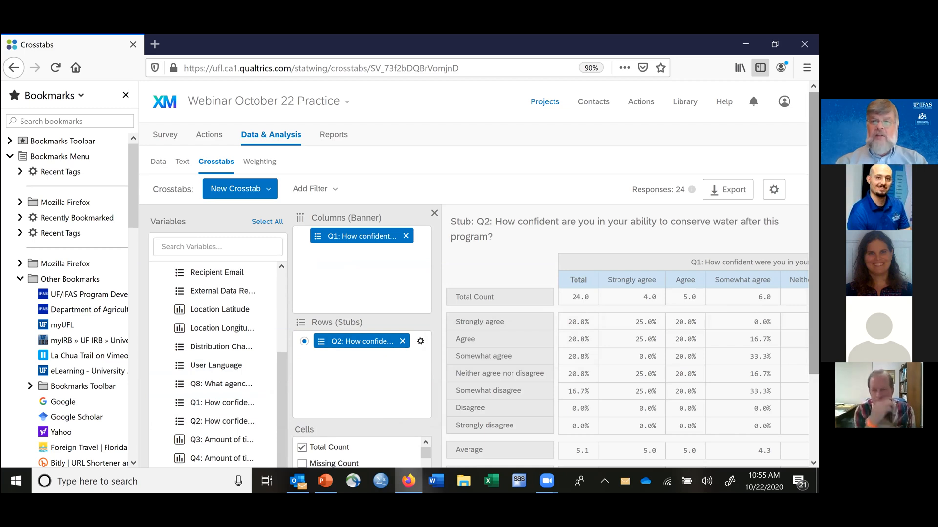
Examine the available cell statistics and the crosstab of Q2 after-program confidence across all Q1 before-program answer columns
{"action": "scroll", "coordinate": [473, 317], "scroll_direction": "down", "scroll_amount": 2}
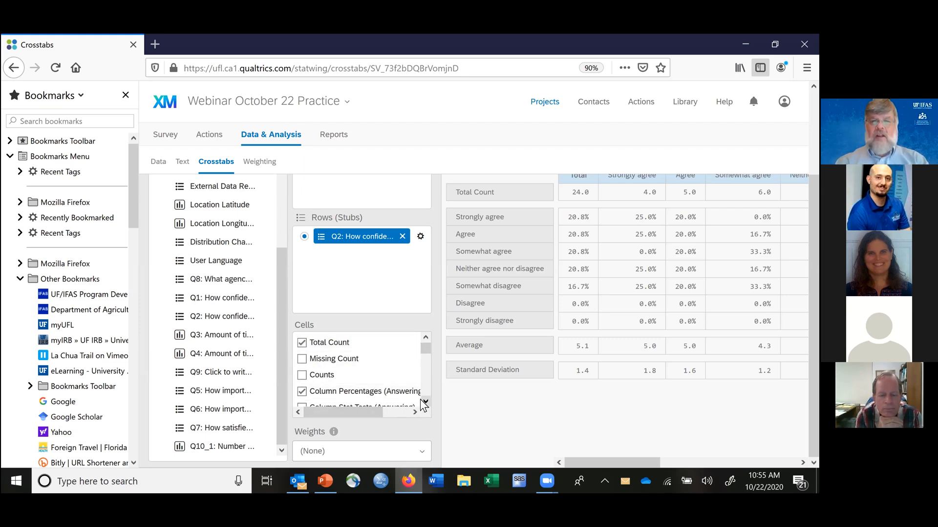
{"action": "scroll", "coordinate": [409, 369], "scroll_direction": "down", "scroll_amount": 1}
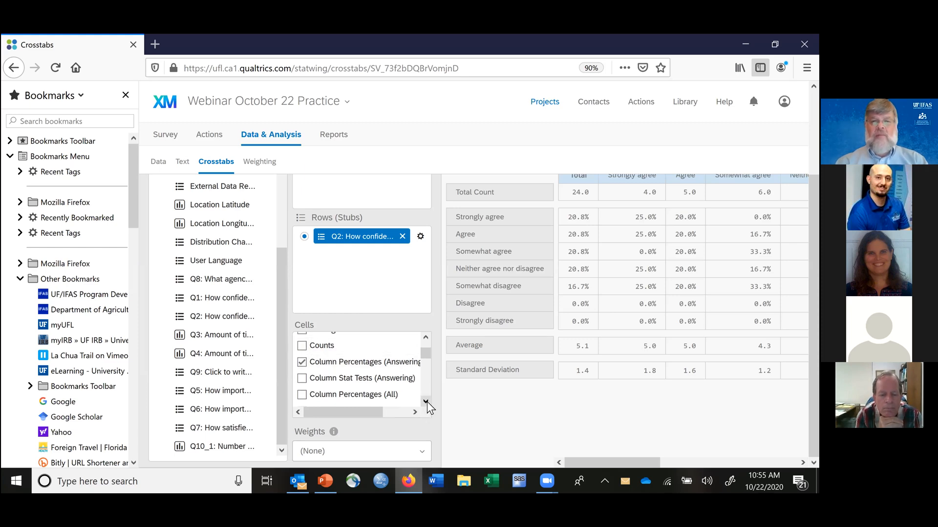
{"action": "left_click", "coordinate": [425, 402]}
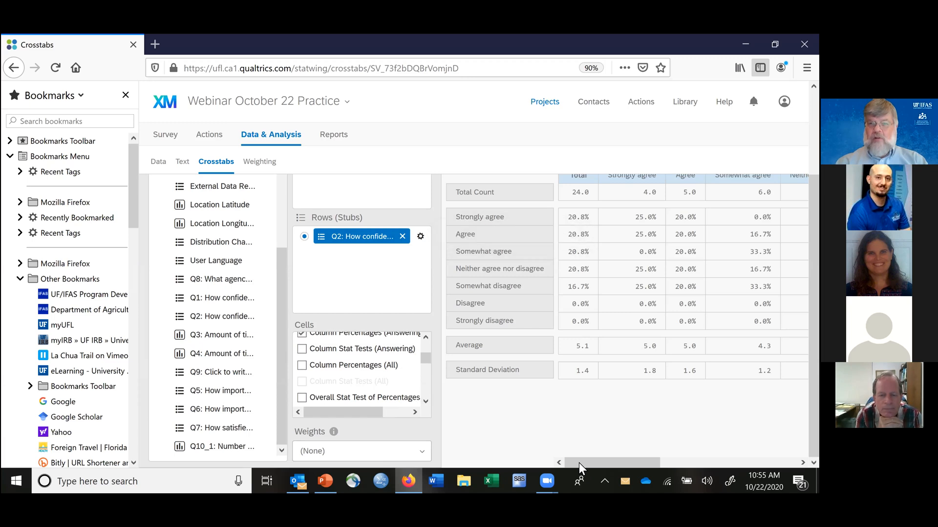
{"action": "left_click_drag", "start_coordinate": [583, 464], "coordinate": [605, 464]}
{"action": "scroll", "coordinate": [517, 405], "scroll_direction": "left", "scroll_amount": 2}
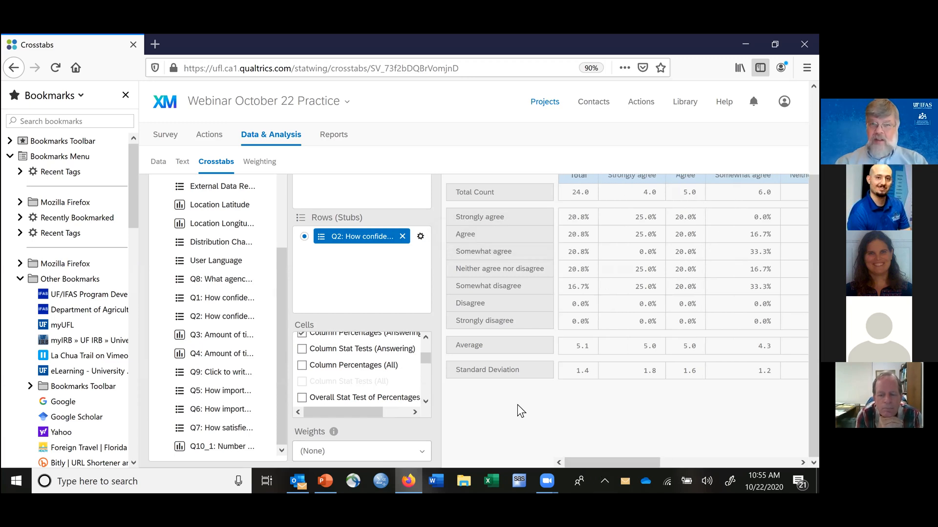
{"action": "scroll", "coordinate": [290, 277], "scroll_direction": "up", "scroll_amount": 2}
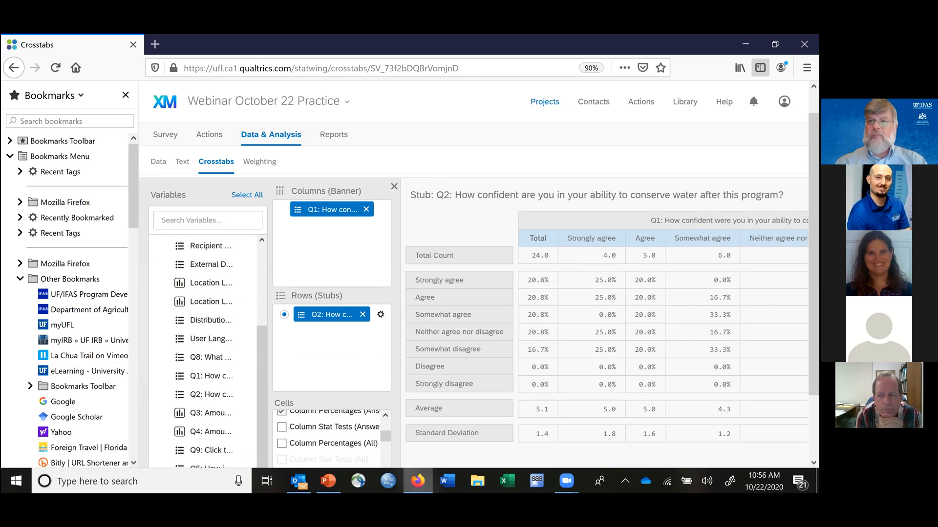
{"action": "scroll", "coordinate": [631, 146], "scroll_direction": "down", "scroll_amount": 1}
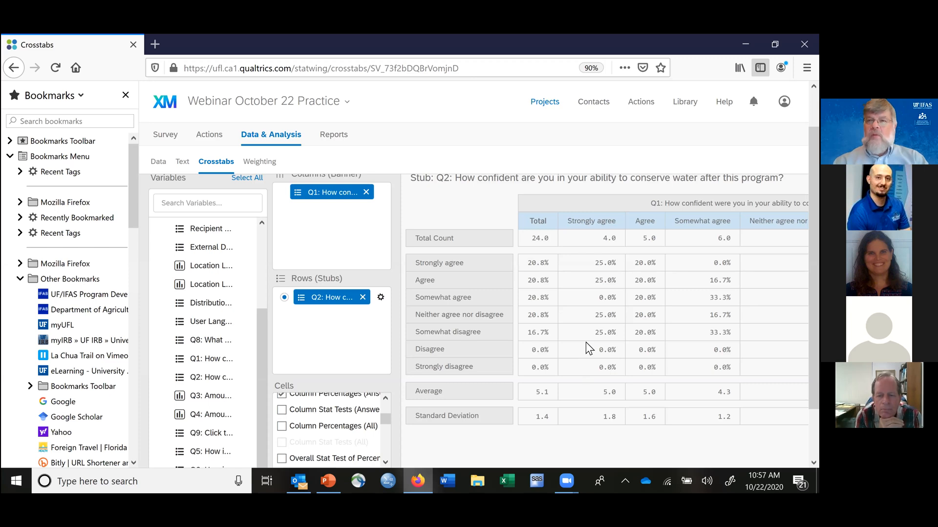
{"action": "key", "text": "ctrl+a"}
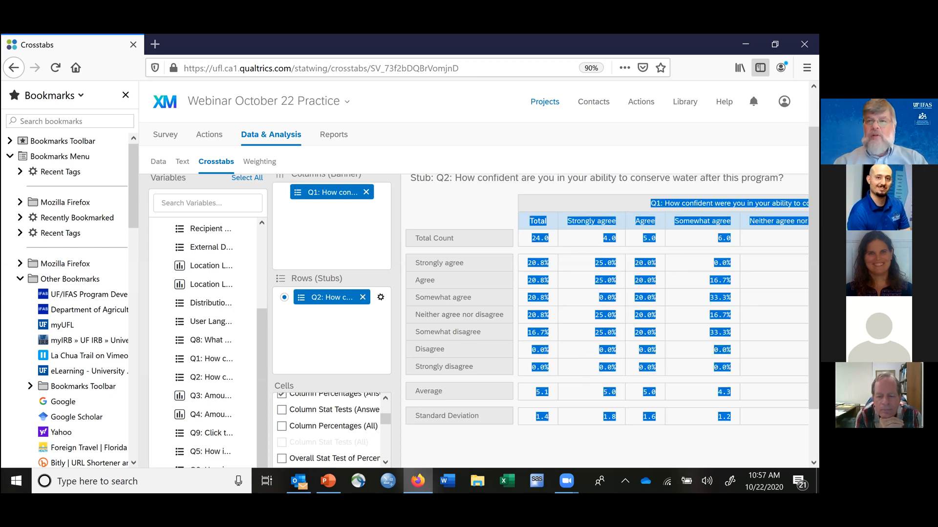
{"action": "left_click", "coordinate": [606, 315]}
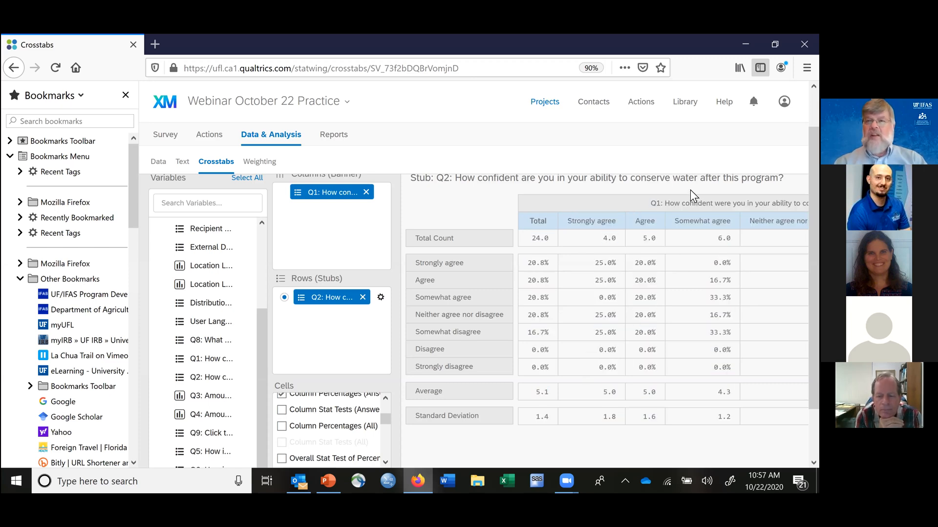
{"action": "scroll", "coordinate": [690, 189], "scroll_direction": "down", "scroll_amount": 2}
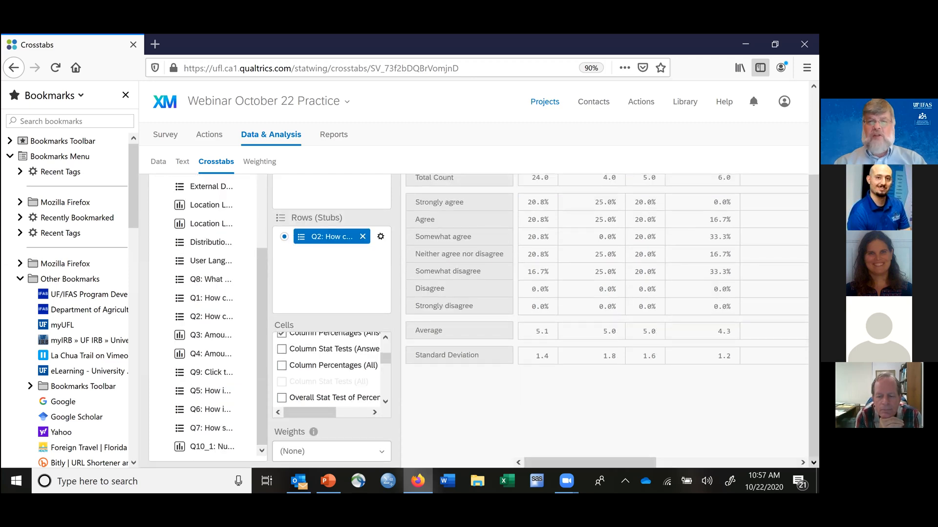
{"action": "scroll", "coordinate": [666, 293], "scroll_direction": "right", "scroll_amount": 3}
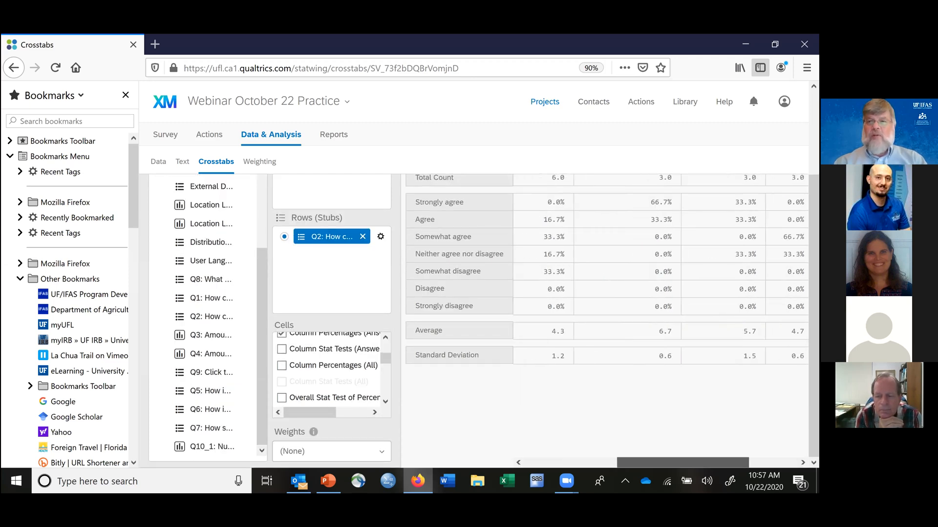
{"action": "scroll", "coordinate": [606, 317], "scroll_direction": "right", "scroll_amount": 2}
{"action": "scroll", "coordinate": [606, 318], "scroll_direction": "up", "scroll_amount": 3}
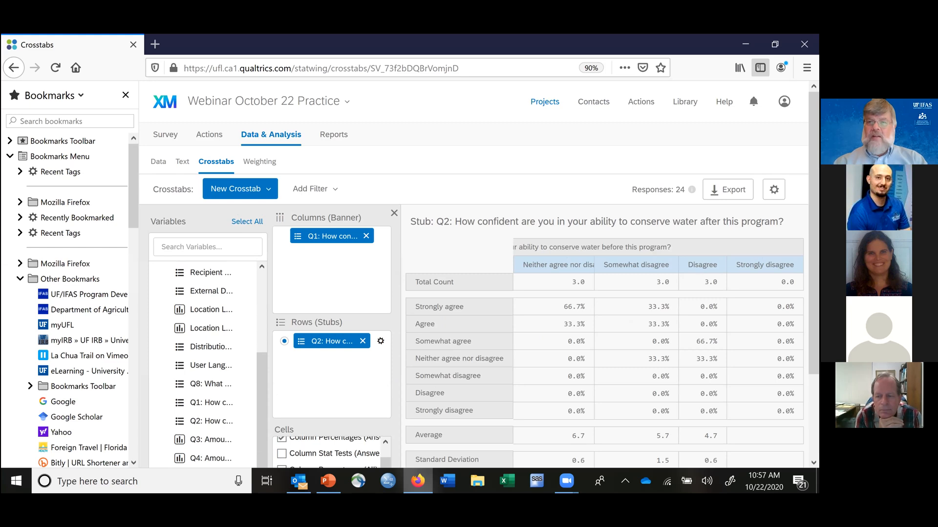
{"action": "scroll", "coordinate": [605, 318], "scroll_direction": "down", "scroll_amount": 2}
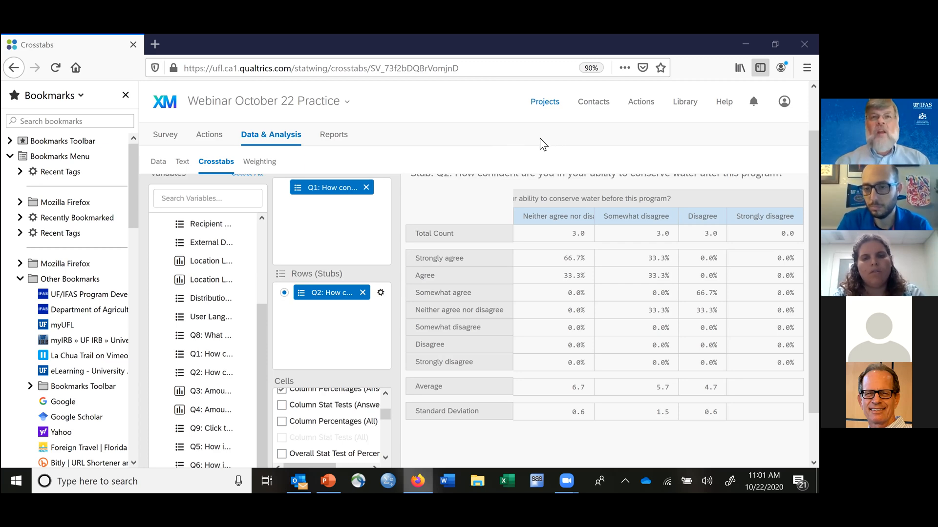
Go to the survey's recorded response data and start a data export
{"action": "left_click", "coordinate": [154, 162]}
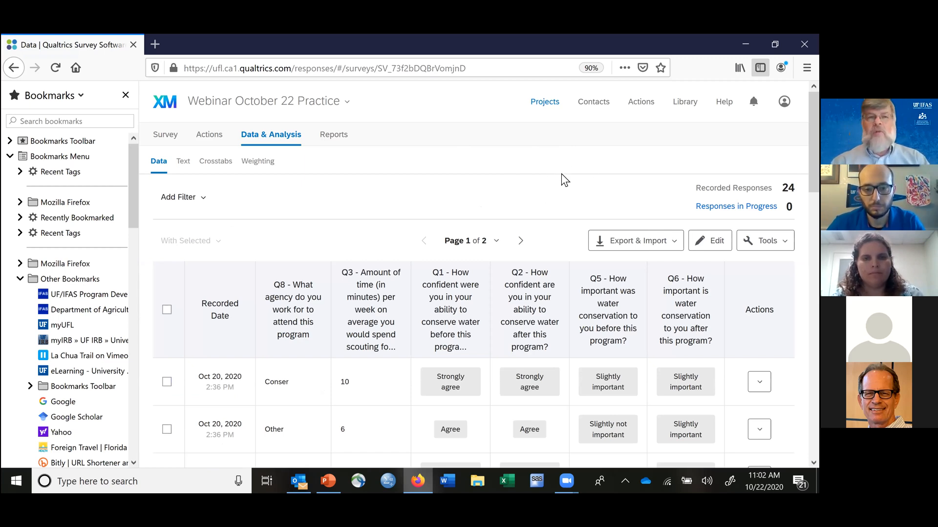
{"action": "scroll", "coordinate": [561, 174], "scroll_direction": "down", "scroll_amount": 2}
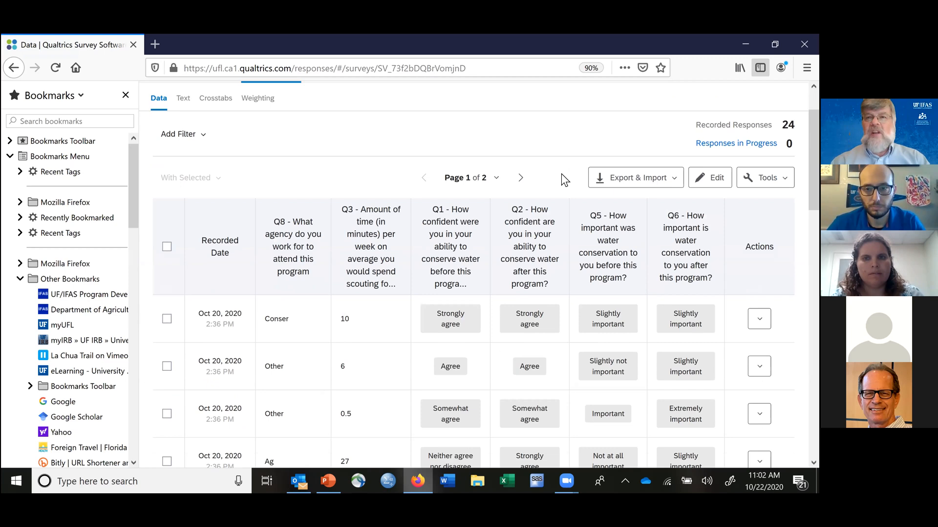
{"action": "scroll", "coordinate": [485, 165], "scroll_direction": "up", "scroll_amount": 1}
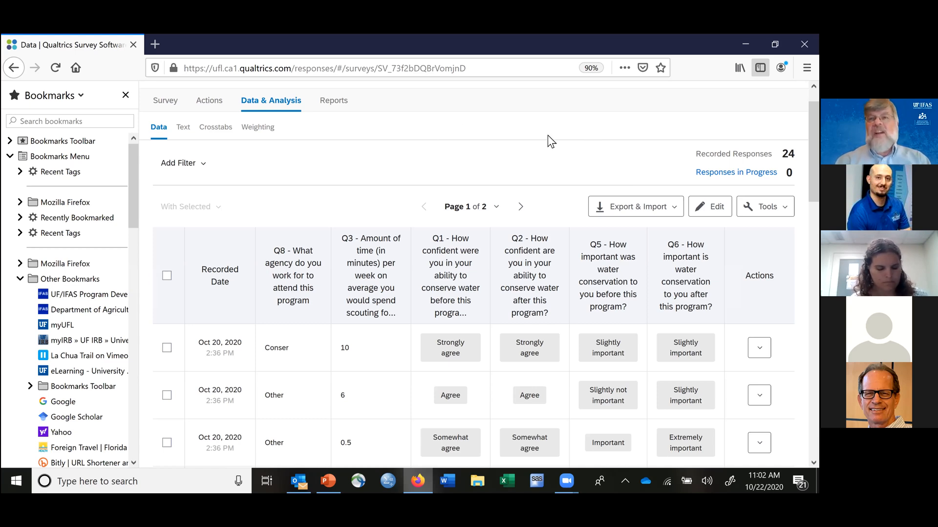
{"action": "left_click", "coordinate": [633, 210]}
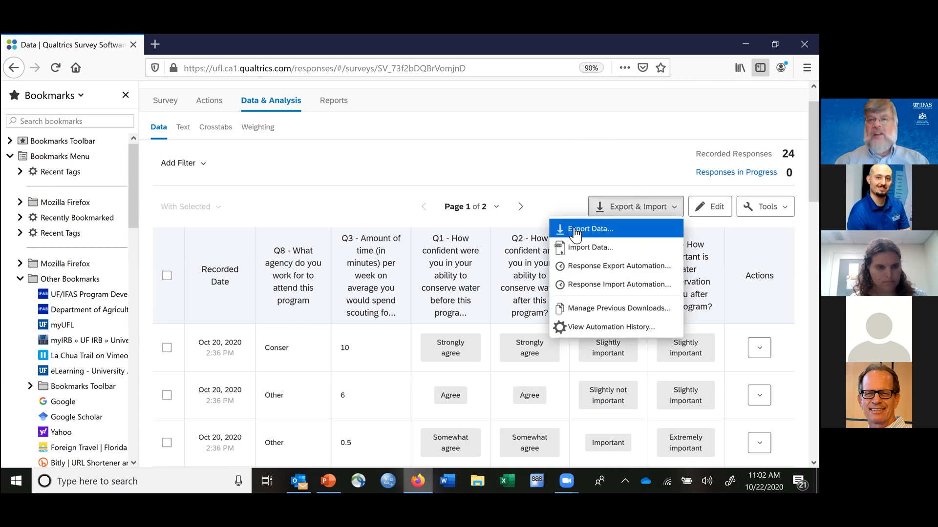
{"action": "left_click", "coordinate": [573, 227]}
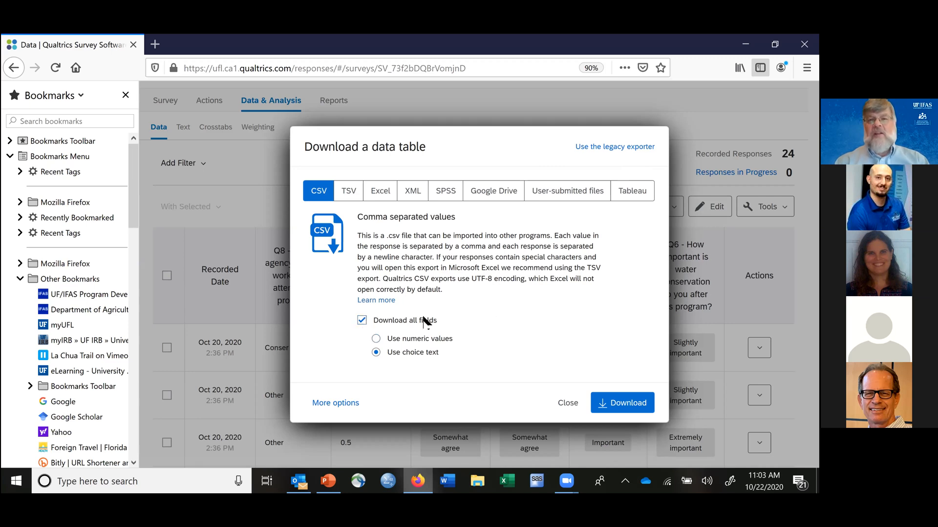
Set the CSV export to numeric values, recoding seen but unanswered questions as -99 and unanswered multi-value fields as 0
{"action": "left_click", "coordinate": [375, 339]}
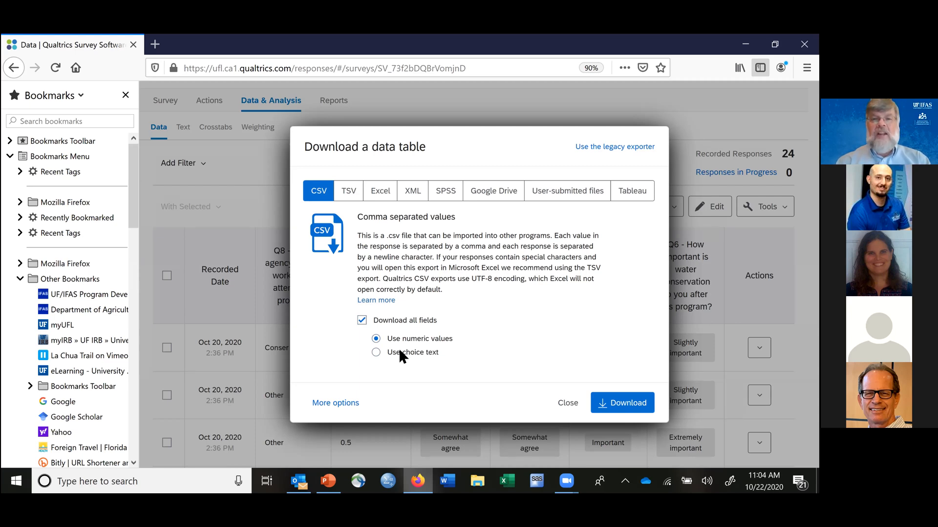
{"action": "left_click", "coordinate": [342, 403]}
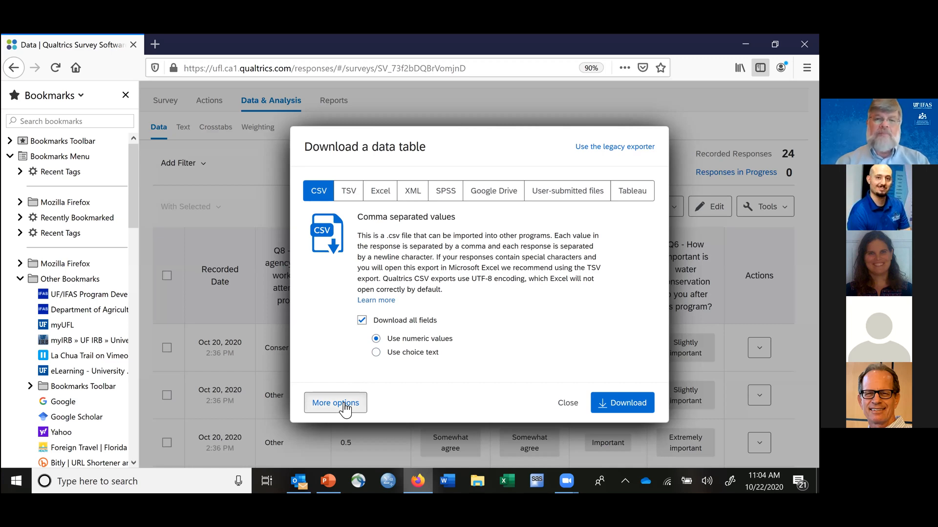
{"action": "left_click", "coordinate": [344, 404]}
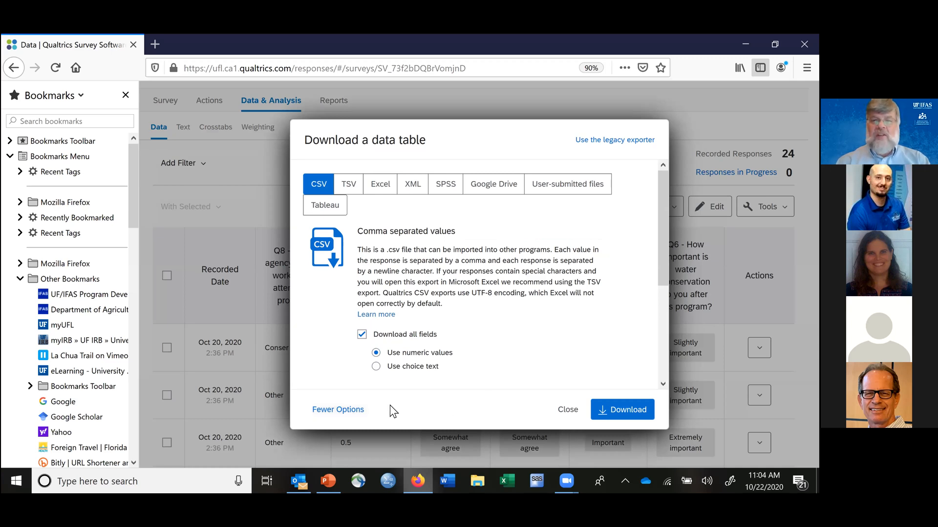
{"action": "left_click_drag", "start_coordinate": [663, 226], "coordinate": [665, 333]}
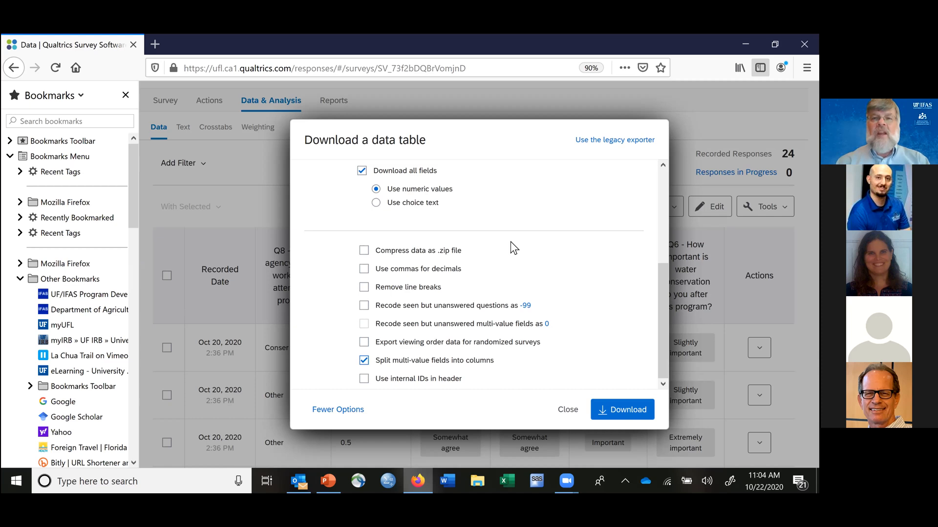
{"action": "left_click", "coordinate": [363, 306]}
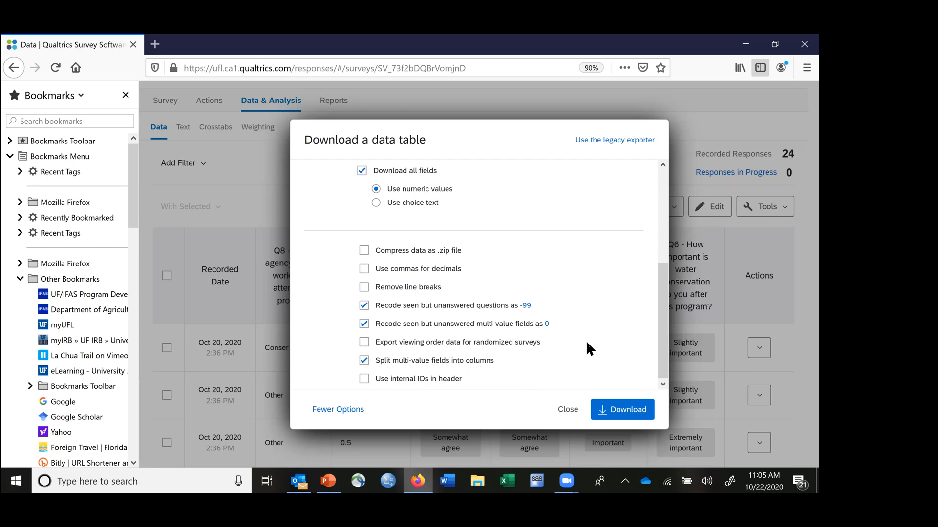
Download the response data as a CSV file and open it in a maximized Excel window
{"action": "left_click", "coordinate": [613, 412]}
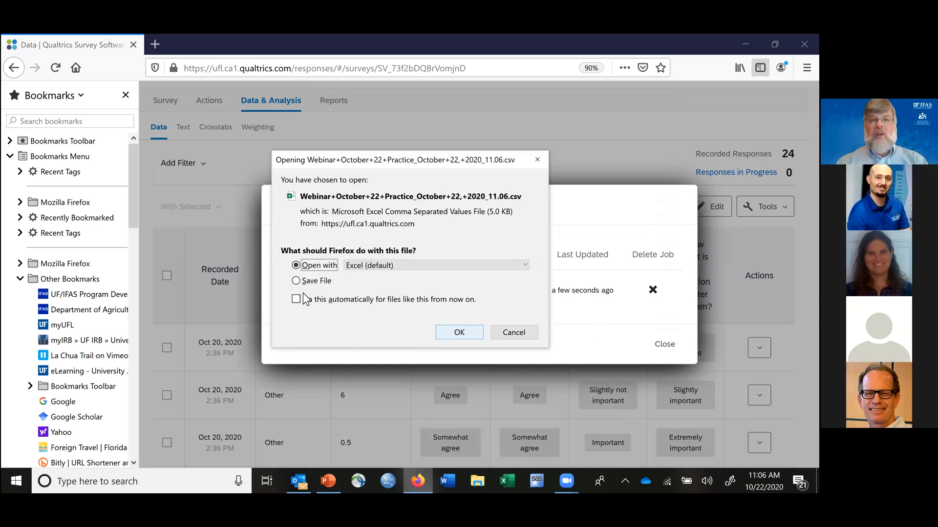
{"action": "left_click", "coordinate": [459, 334]}
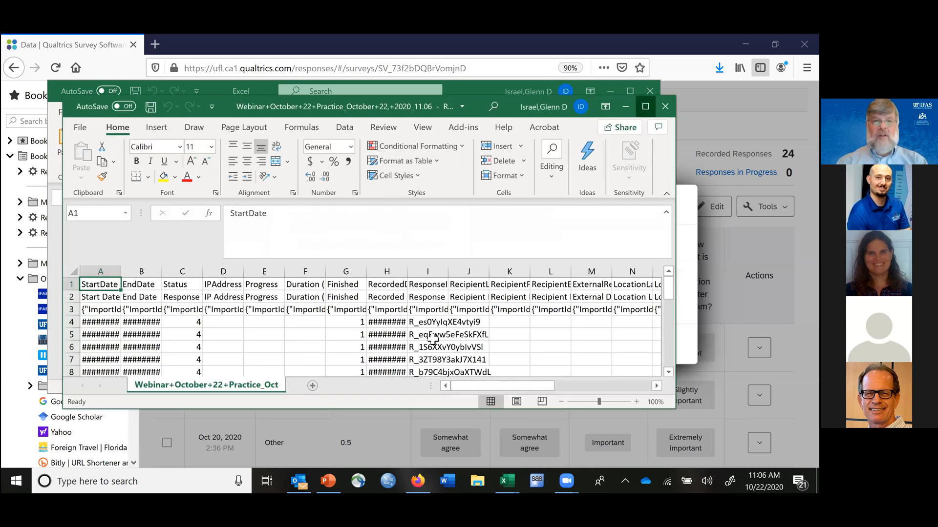
{"action": "left_click", "coordinate": [645, 107]}
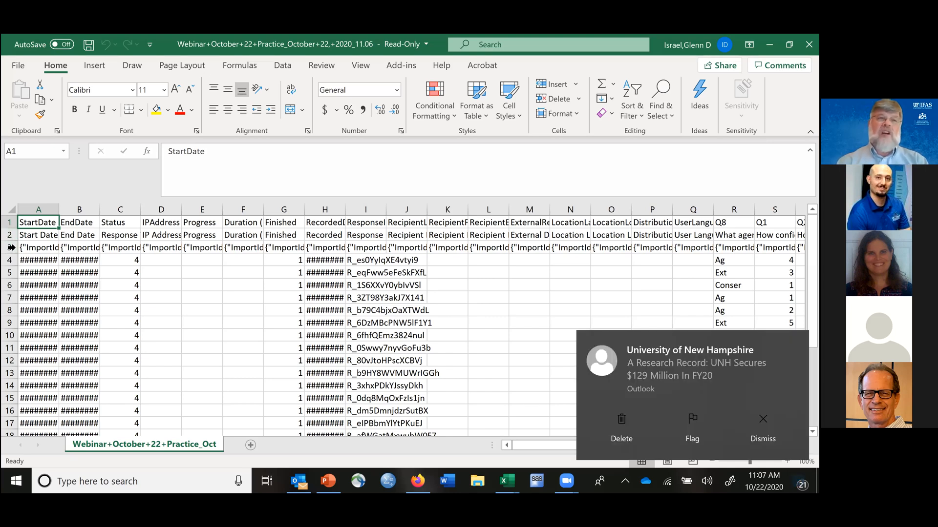
Delete rows 2 and 3 holding the question text and import IDs beneath the header row
{"action": "left_click_drag", "start_coordinate": [7, 236], "coordinate": [10, 248]}
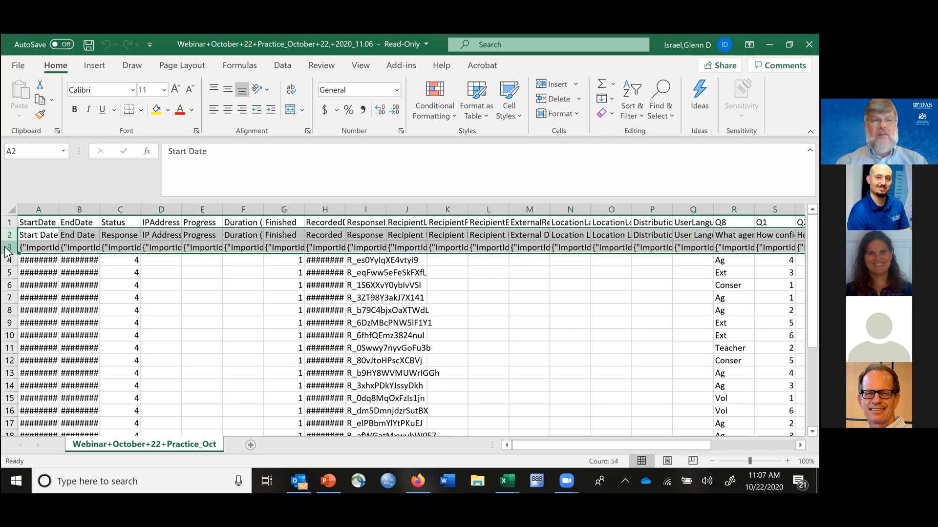
{"action": "right_click", "coordinate": [7, 251]}
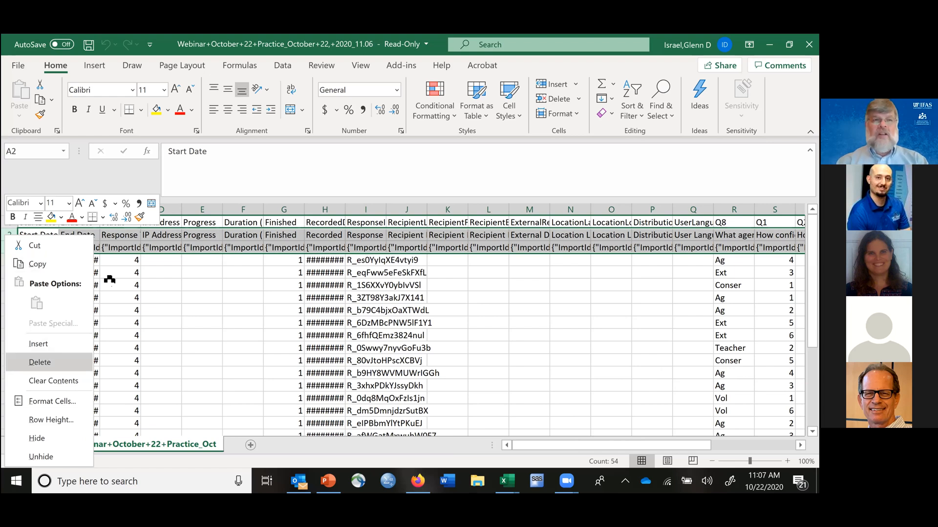
{"action": "left_click", "coordinate": [40, 362]}
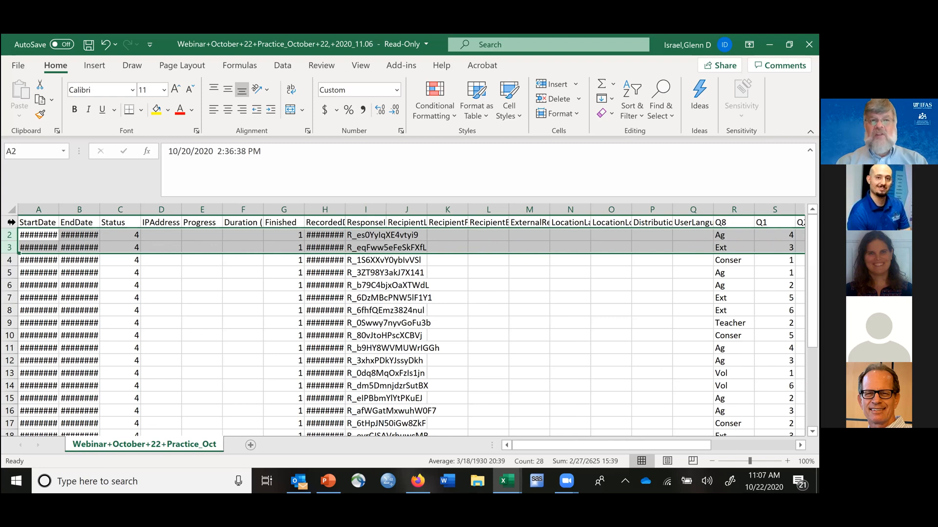
Select the header row of variable names in the exported survey data
{"action": "left_click", "coordinate": [11, 222]}
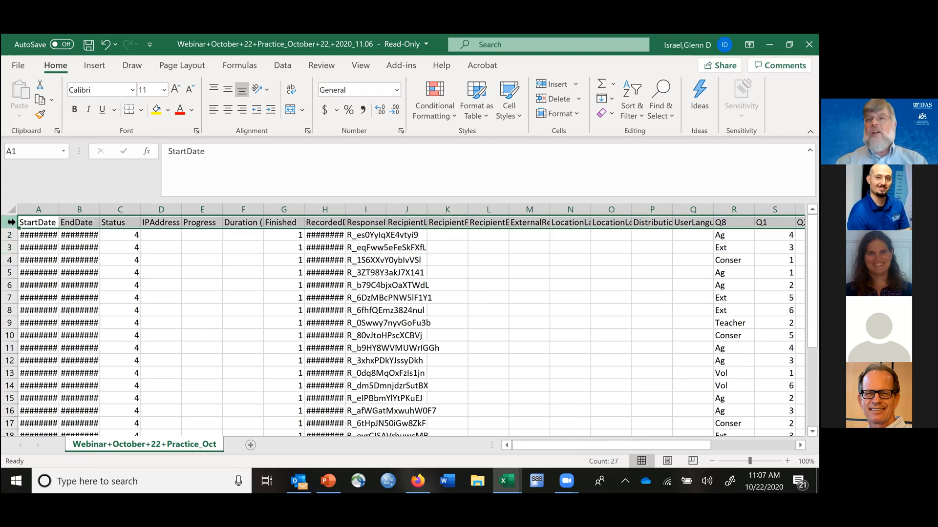
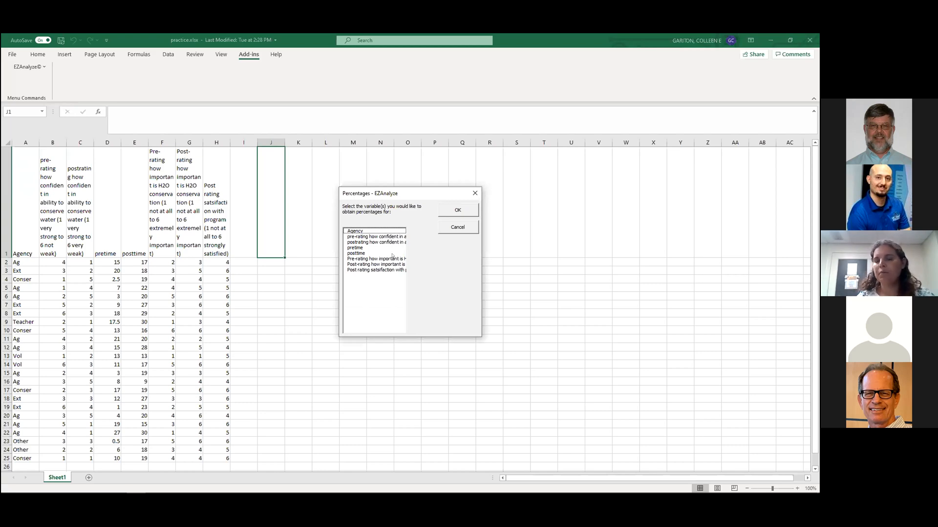
Generate an EZAnalyze Percentages report for Agency, the pre- and post-rating of confidence in conserving water, and posttime
{"action": "left_click", "coordinate": [370, 233]}
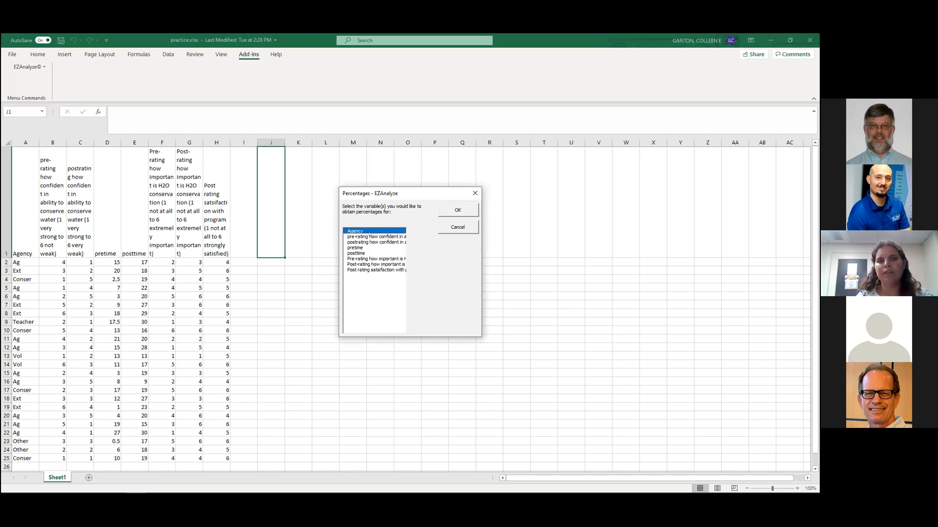
{"action": "left_click", "coordinate": [370, 236]}
{"action": "left_click", "coordinate": [371, 242]}
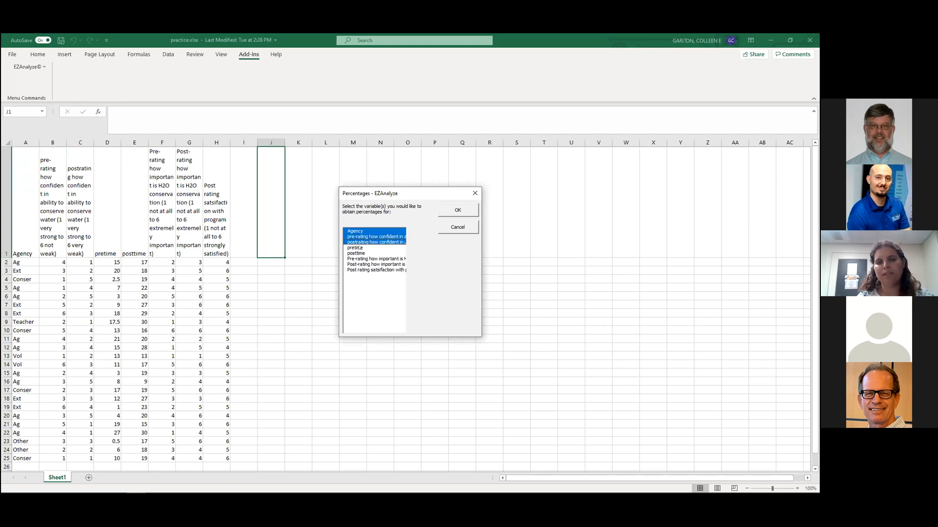
{"action": "left_click", "coordinate": [364, 254]}
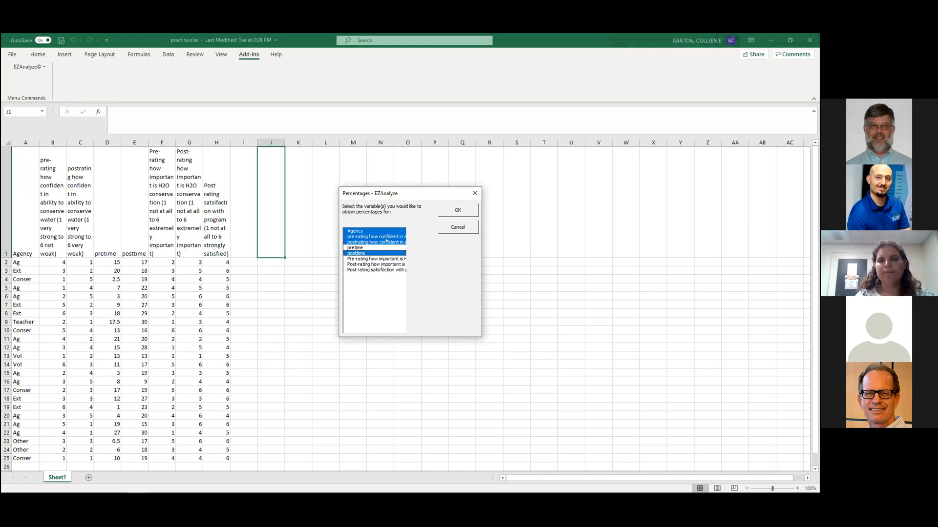
{"action": "left_click", "coordinate": [461, 212]}
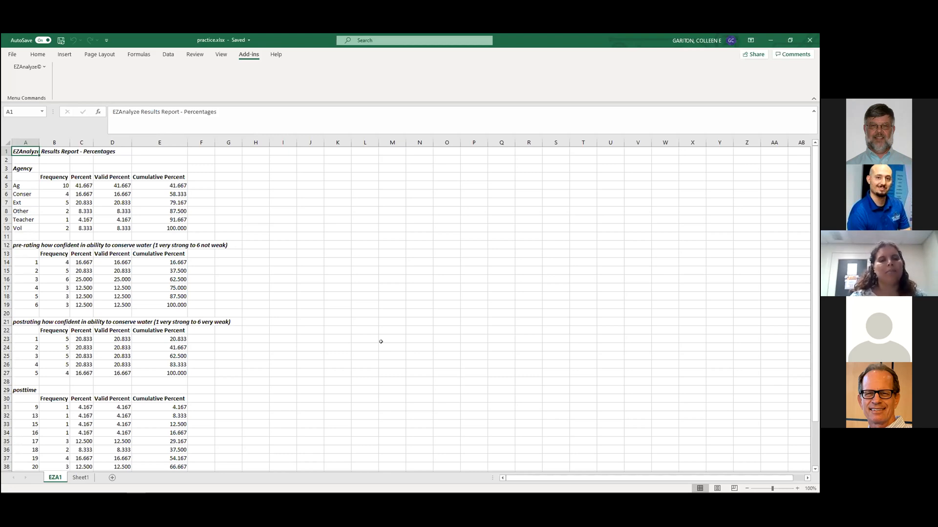
Try to run EZAnalyze Percentages from the EZA1 results sheet and return to the Sheet1 data
{"action": "left_click", "coordinate": [81, 478]}
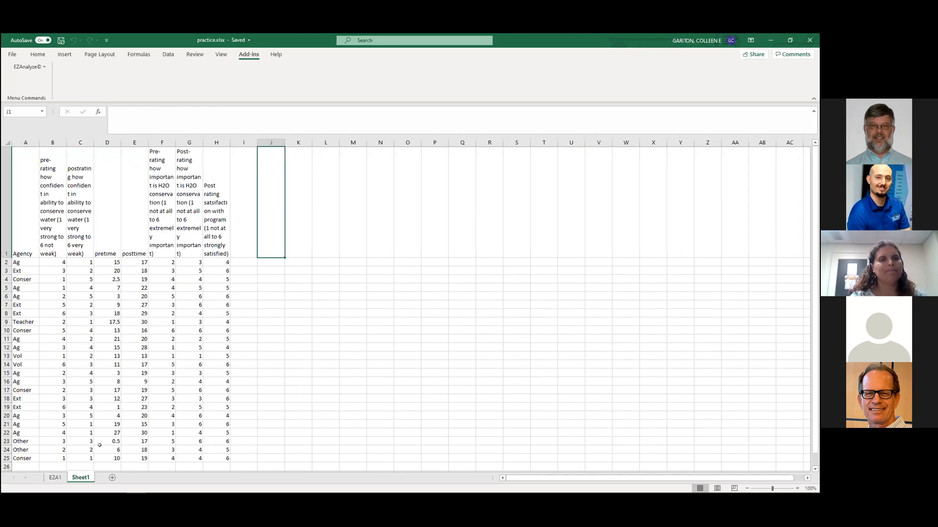
{"action": "left_click", "coordinate": [53, 478]}
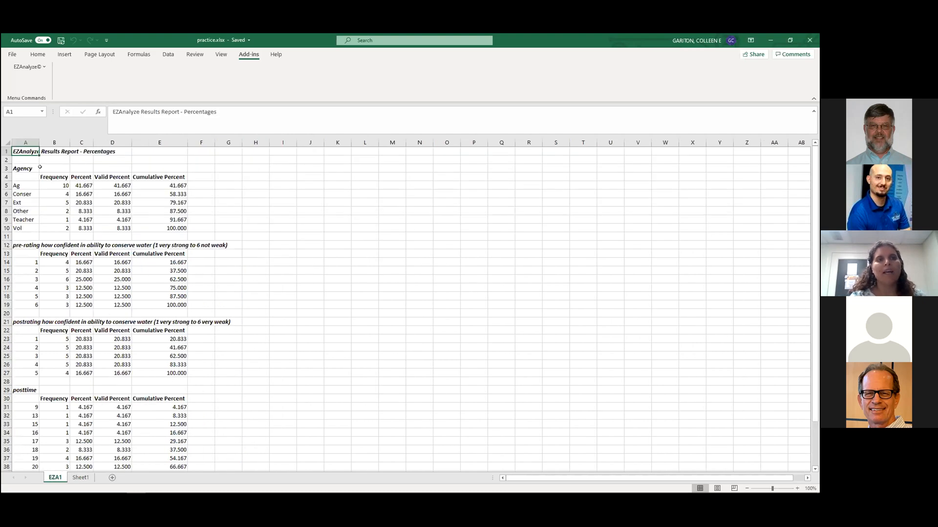
{"action": "left_click", "coordinate": [44, 67]}
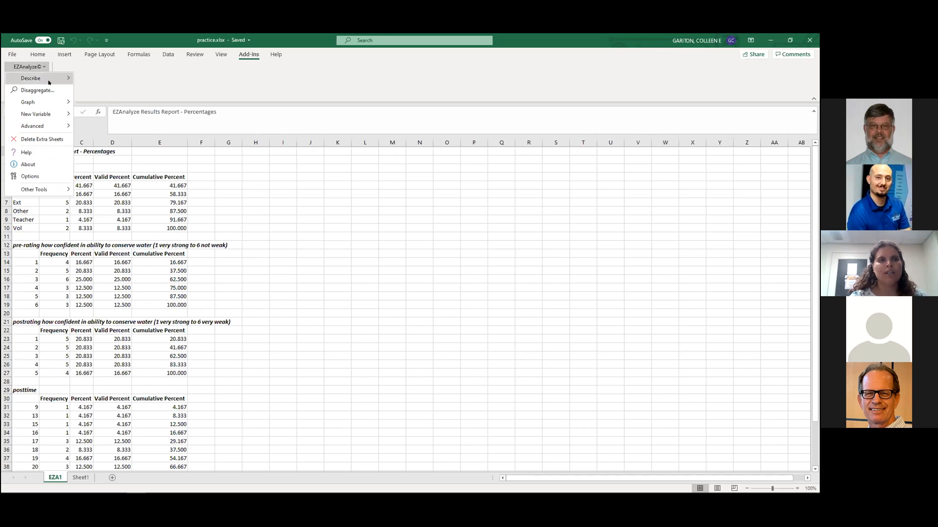
{"action": "left_click", "coordinate": [49, 82]}
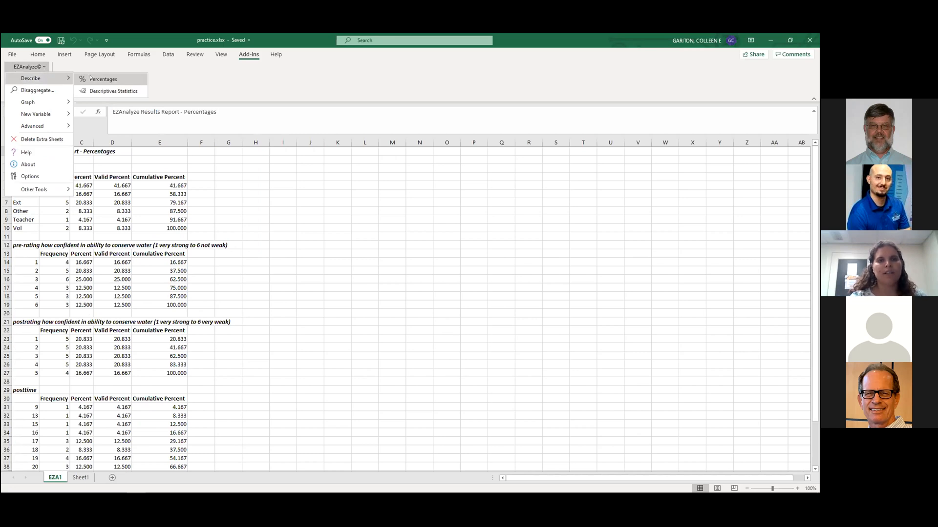
{"action": "left_click", "coordinate": [93, 79]}
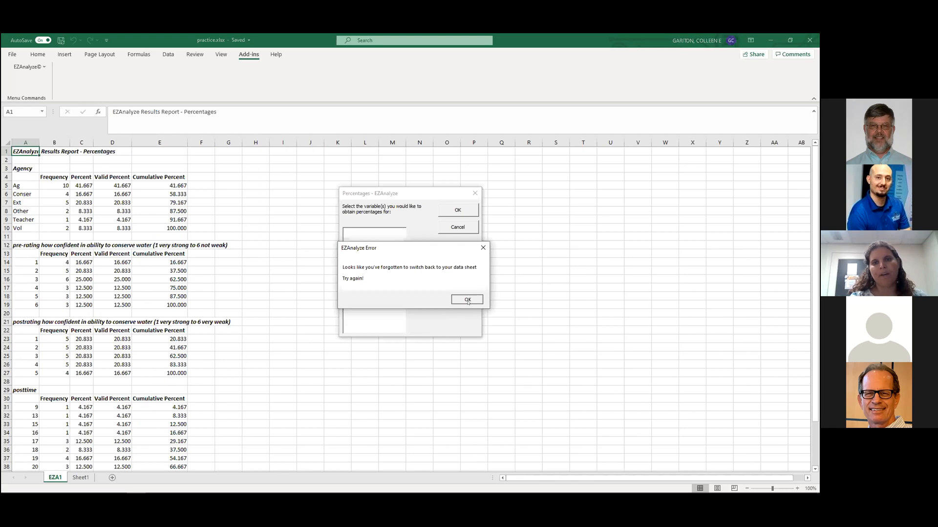
{"action": "left_click", "coordinate": [468, 301]}
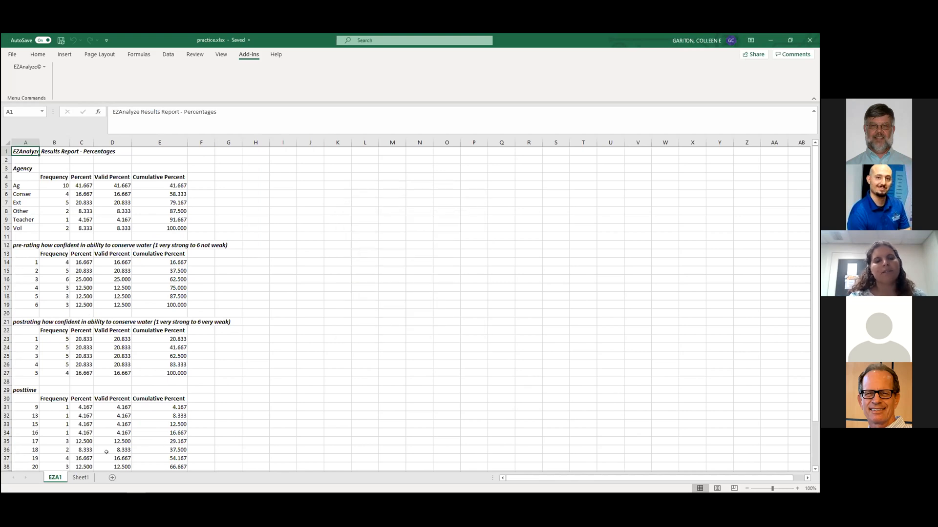
{"action": "left_click", "coordinate": [80, 478]}
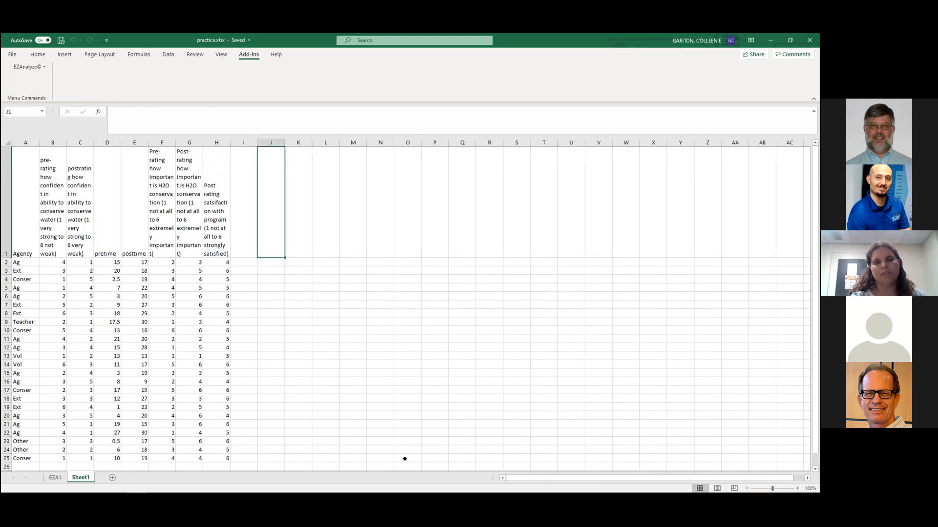
{"action": "left_click", "coordinate": [35, 64]}
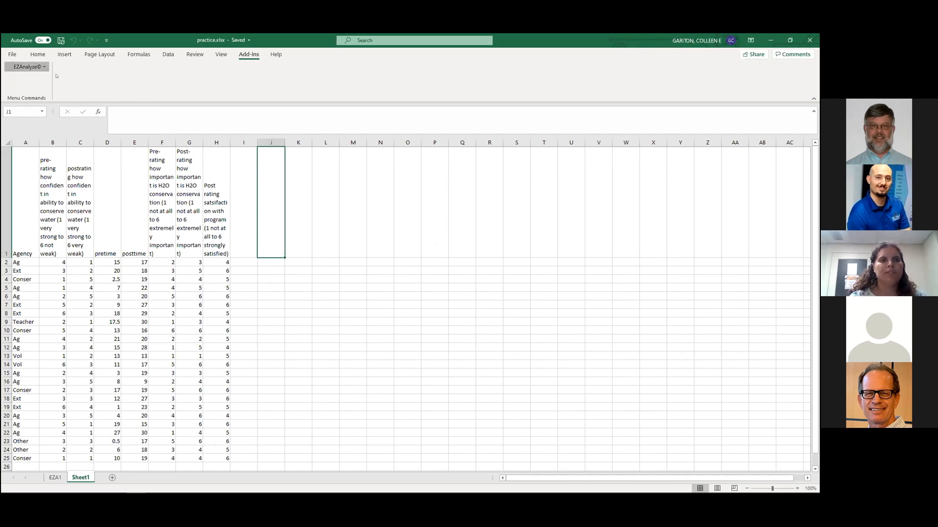
{"action": "mouse_move", "coordinate": [56, 78]}
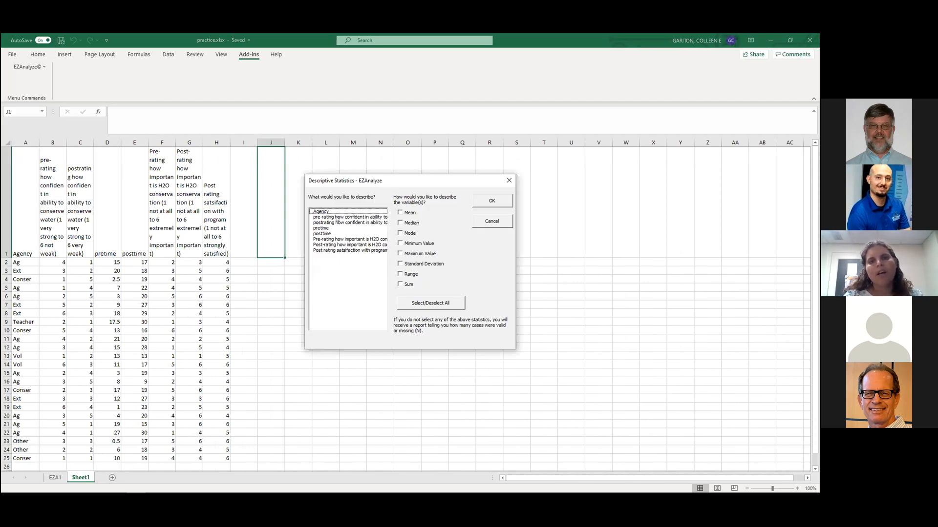
{"action": "left_click", "coordinate": [337, 218]}
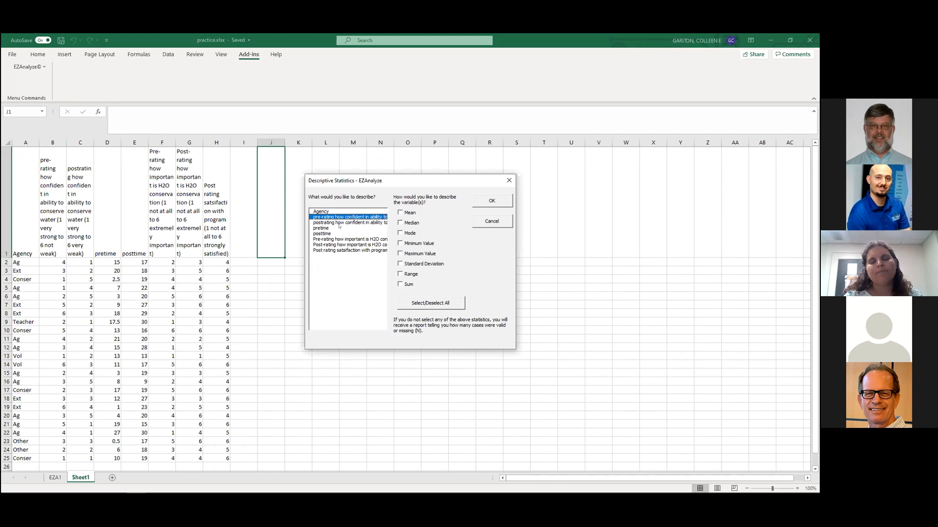
{"action": "left_click", "coordinate": [339, 223]}
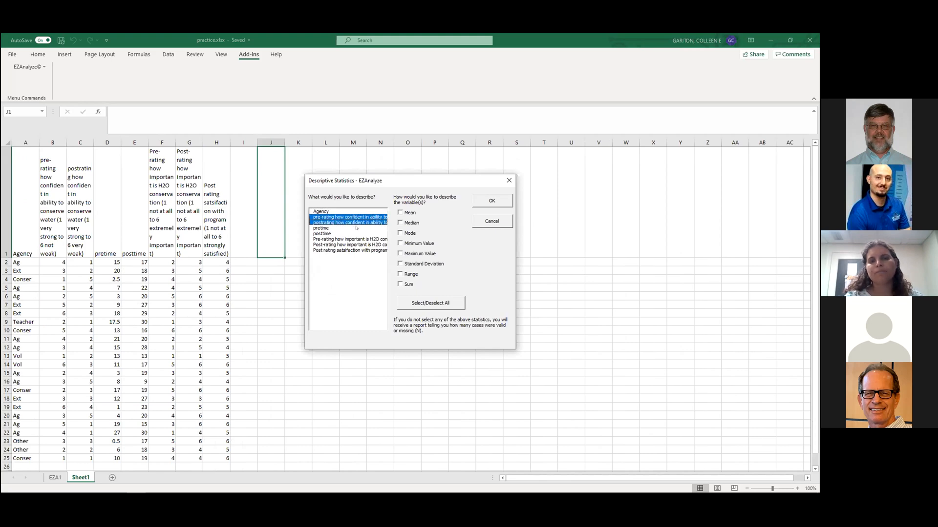
{"action": "left_click", "coordinate": [401, 213]}
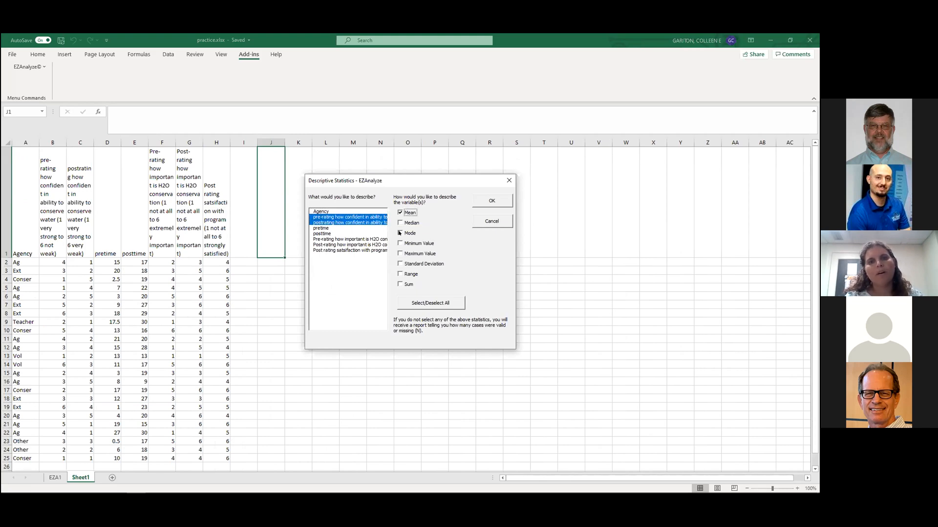
{"action": "left_click", "coordinate": [400, 243]}
{"action": "left_click", "coordinate": [400, 253]}
{"action": "left_click", "coordinate": [400, 264]}
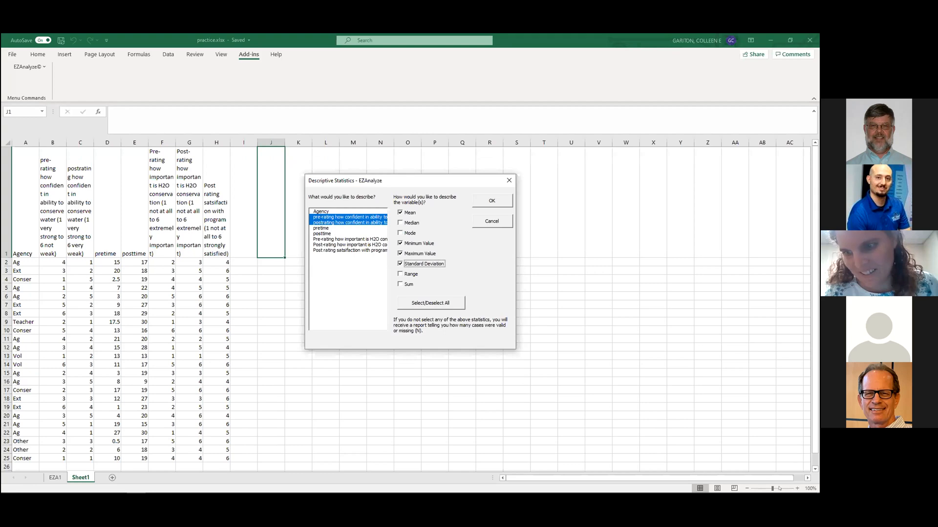
{"action": "left_click", "coordinate": [509, 180]}
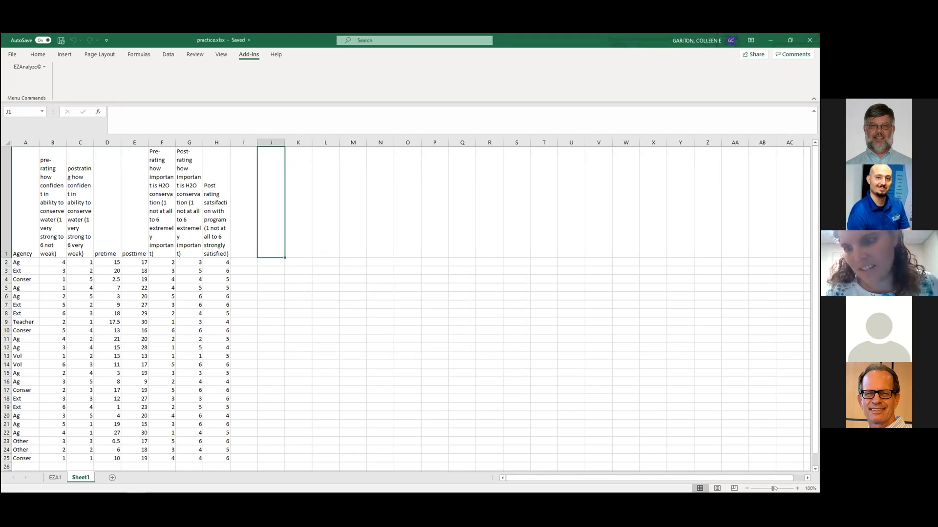
Enlarge the Sheet1 worksheet view to 140%
{"action": "left_click_drag", "start_coordinate": [775, 488], "coordinate": [780, 489]}
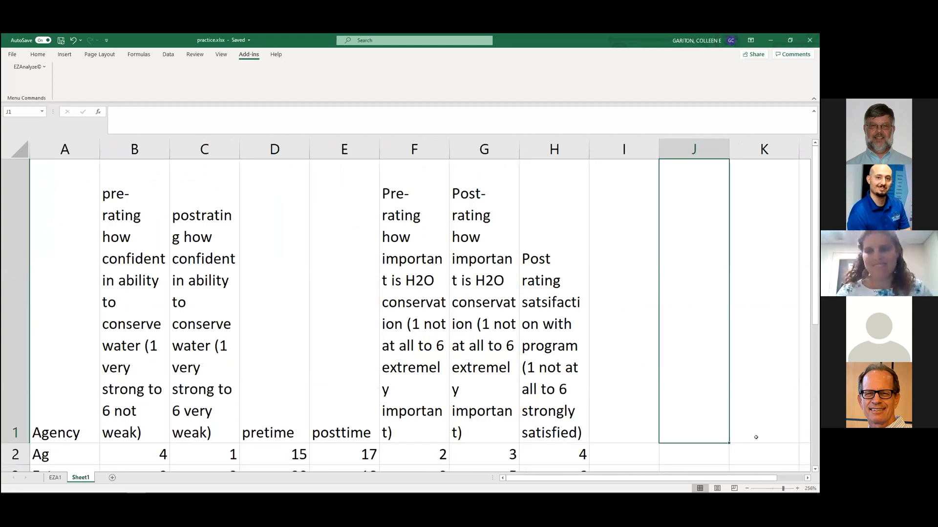
{"action": "left_click", "coordinate": [774, 488]}
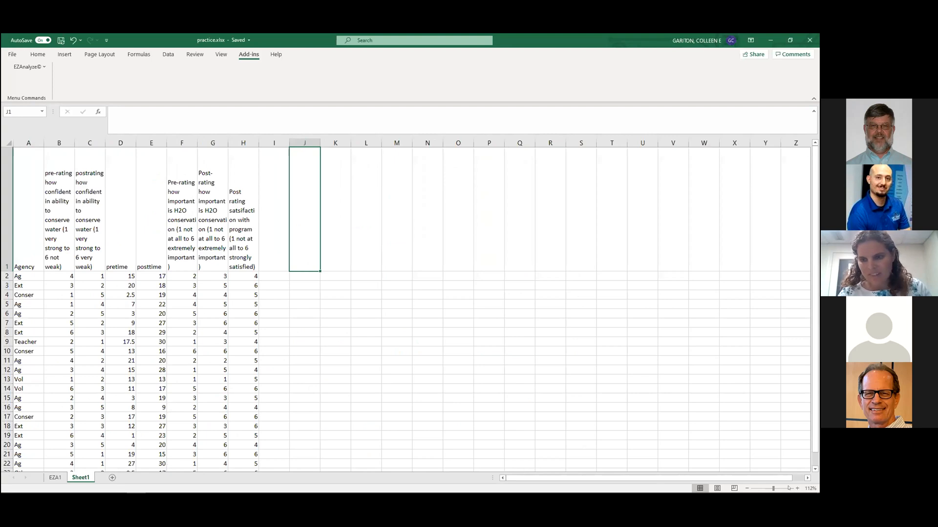
{"action": "left_click", "coordinate": [797, 488]}
{"action": "left_click", "coordinate": [797, 489]}
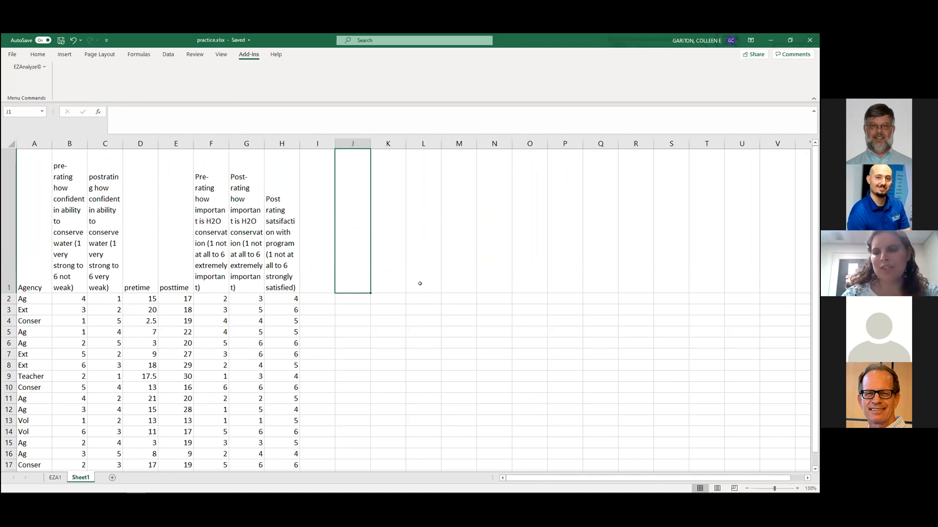
{"action": "left_click", "coordinate": [797, 488]}
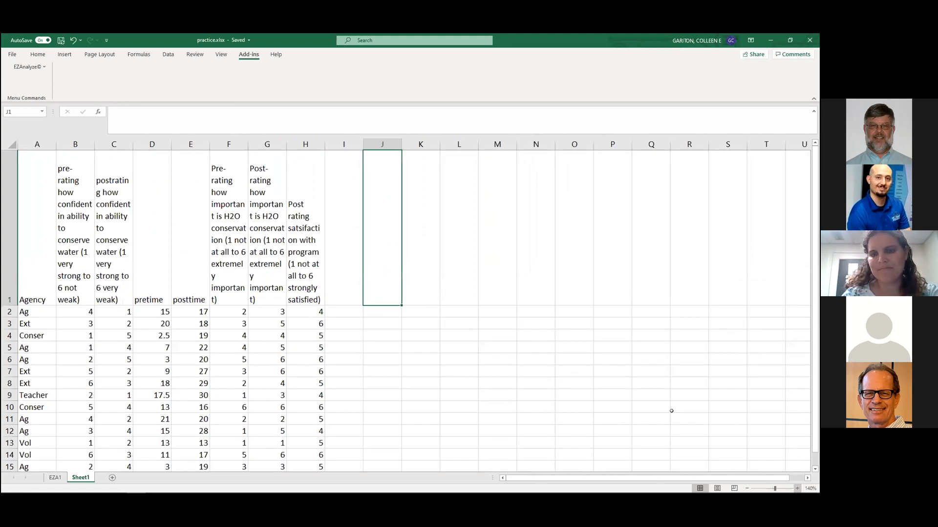
{"action": "left_click", "coordinate": [44, 68]}
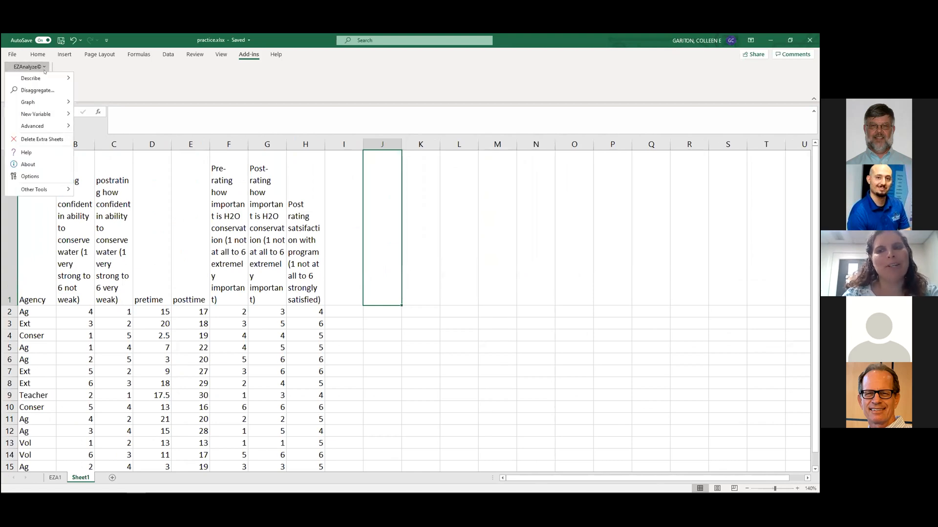
{"action": "mouse_move", "coordinate": [44, 78]}
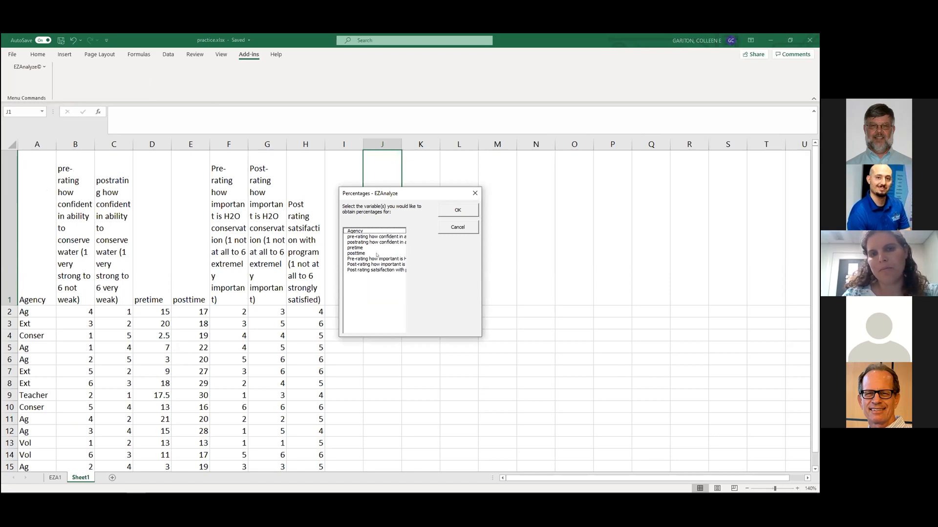
{"action": "left_click", "coordinate": [474, 194]}
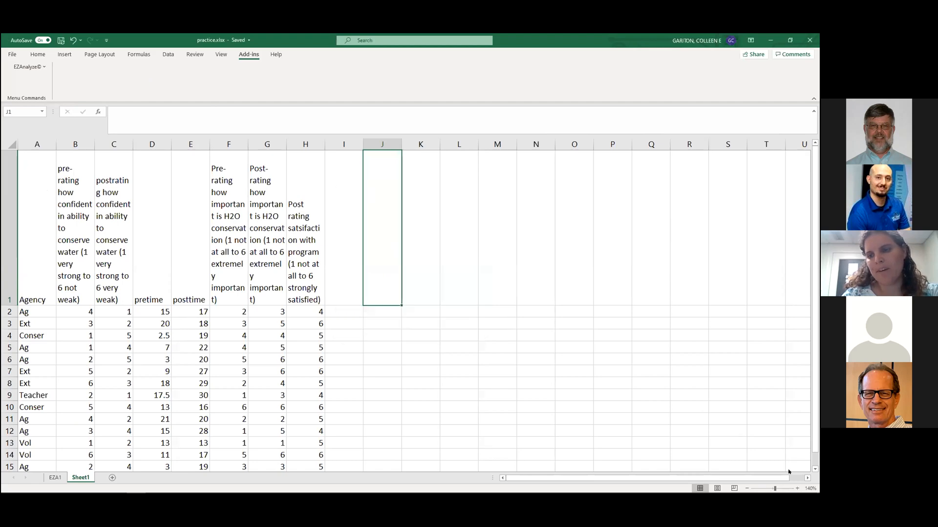
Generate an EZAnalyze Descriptive Statistics report with mean, minimum, maximum and standard deviation for the pre- and post-ratings of confidence in conserving water
{"action": "left_click", "coordinate": [797, 489]}
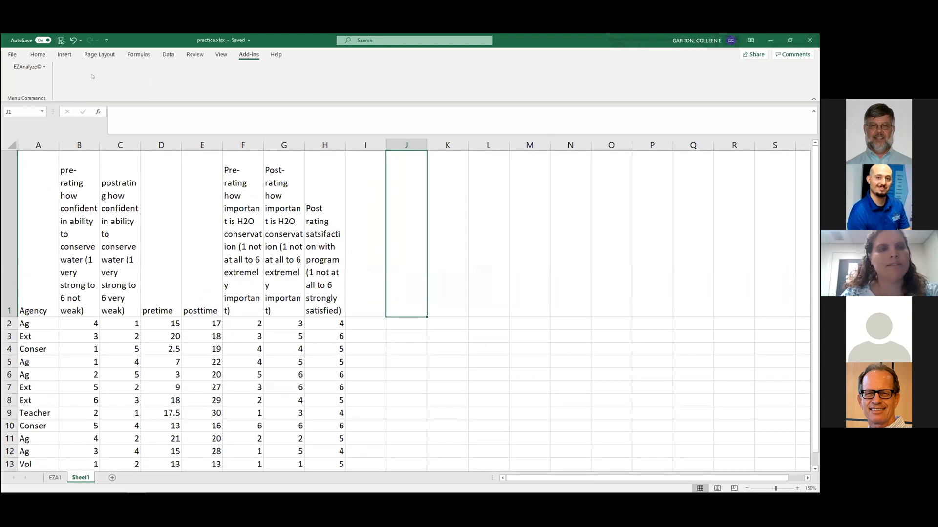
{"action": "left_click", "coordinate": [43, 68]}
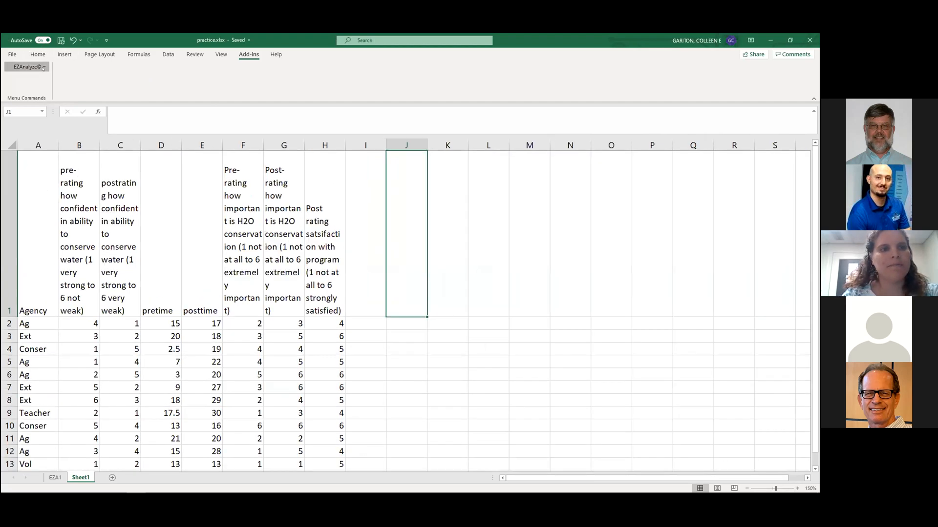
{"action": "mouse_move", "coordinate": [107, 91]}
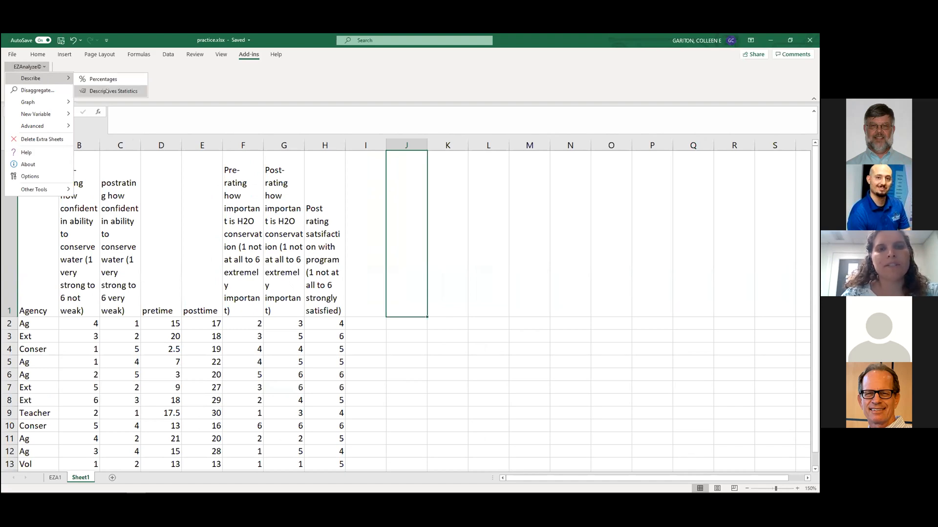
{"action": "left_click", "coordinate": [107, 91]}
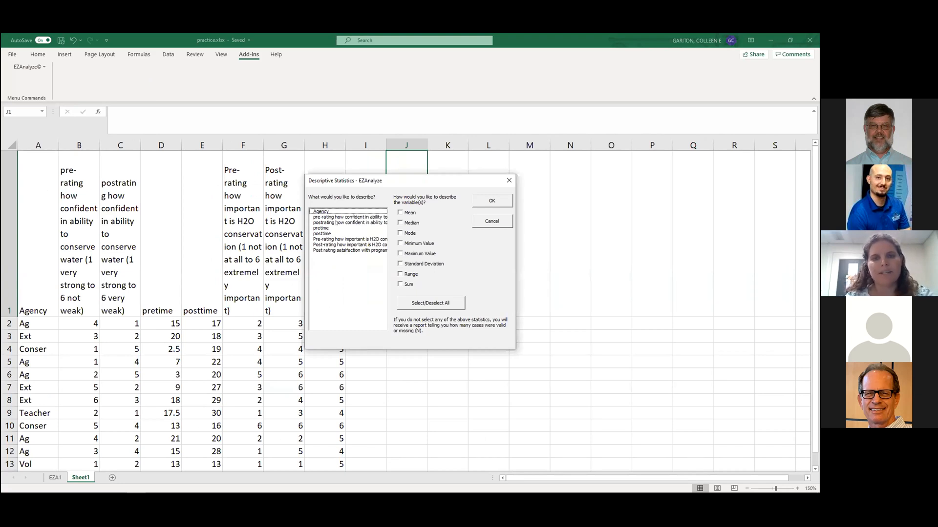
{"action": "left_click", "coordinate": [336, 217]}
{"action": "left_click", "coordinate": [336, 223]}
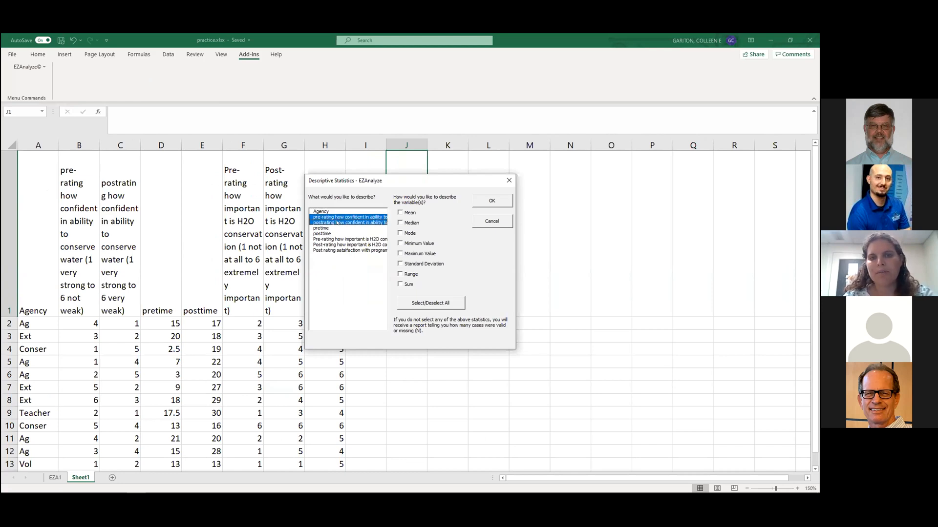
{"action": "left_click", "coordinate": [400, 213]}
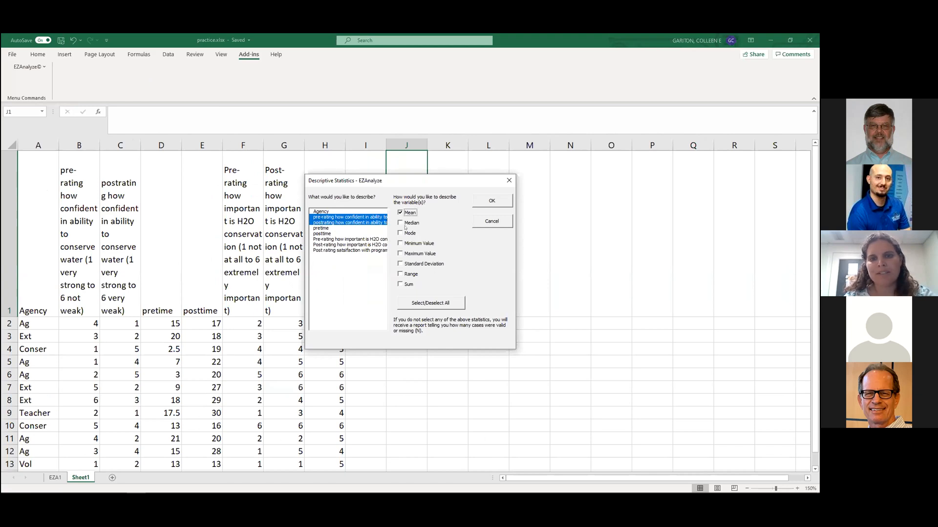
{"action": "left_click", "coordinate": [400, 253]}
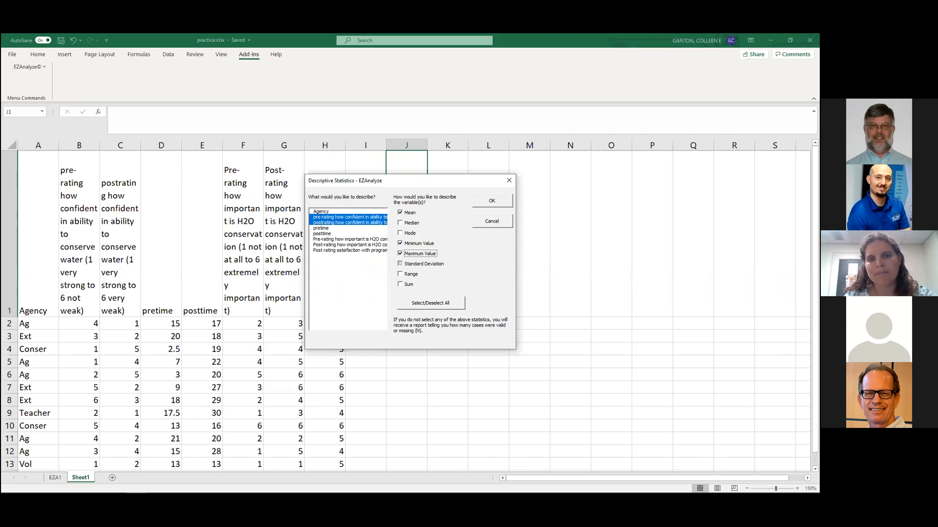
{"action": "left_click", "coordinate": [400, 264]}
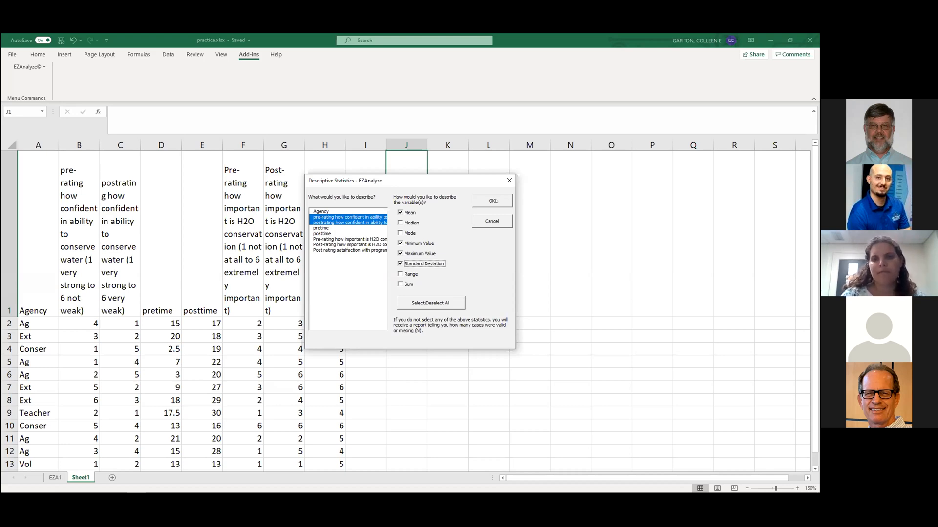
{"action": "left_click", "coordinate": [493, 201]}
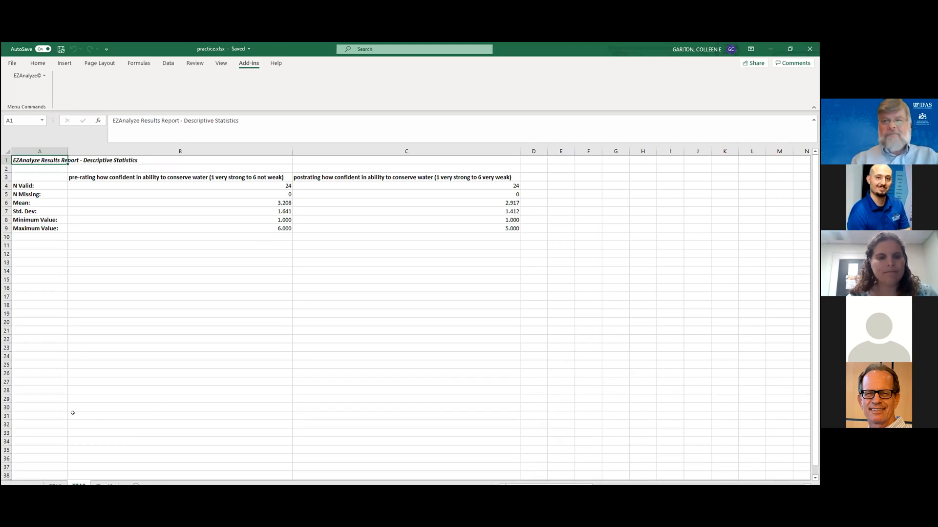
Run an EZAnalyze paired samples t-test on the Sheet1 data, with confidence in conserving water pre-rating as pretest and postrating as posttest
{"action": "left_click", "coordinate": [104, 477]}
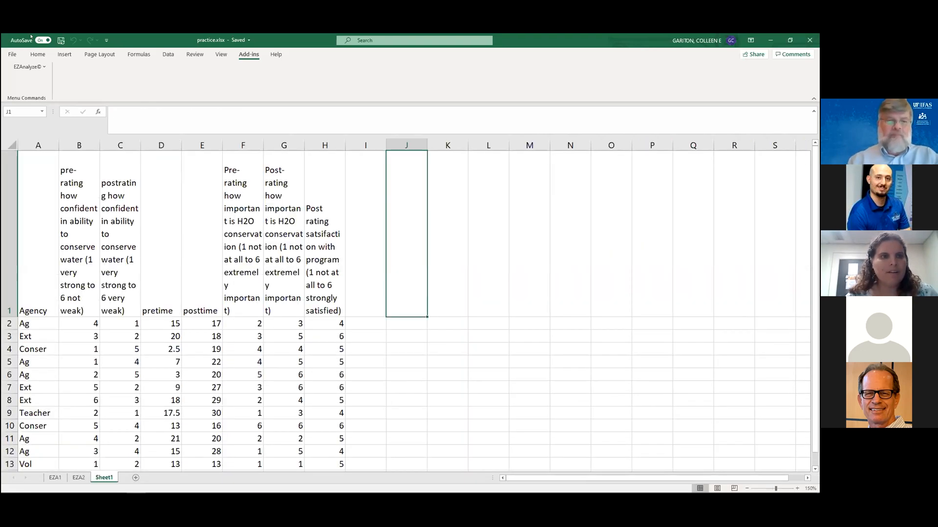
{"action": "left_click", "coordinate": [38, 65]}
{"action": "mouse_move", "coordinate": [63, 117]}
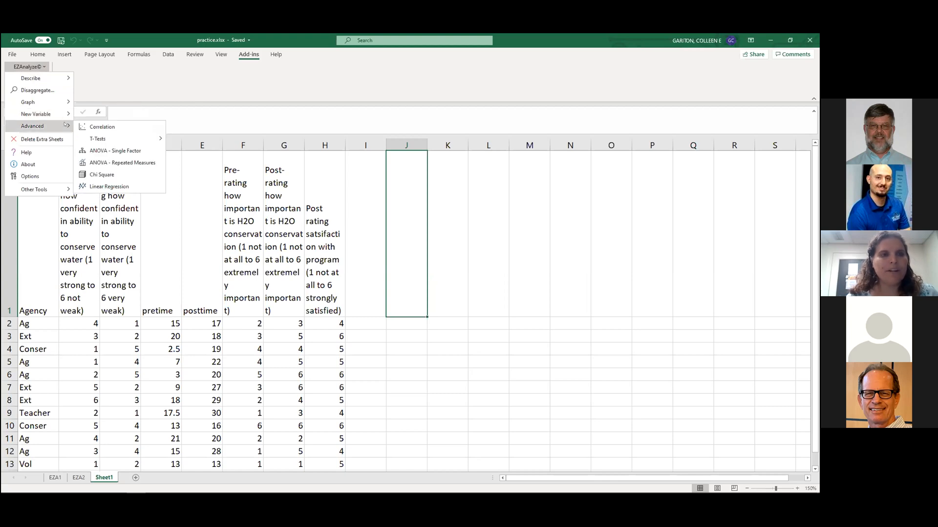
{"action": "mouse_move", "coordinate": [118, 138]}
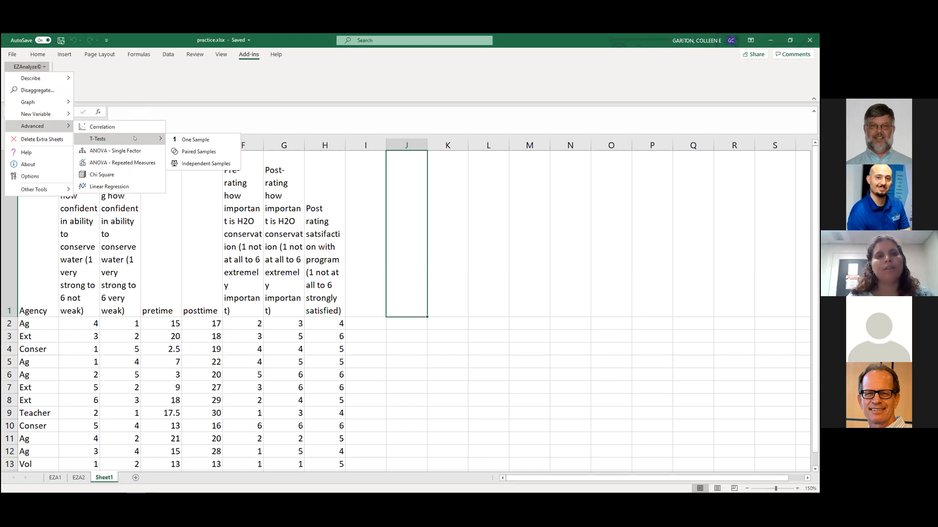
{"action": "left_click", "coordinate": [194, 153]}
{"action": "left_click", "coordinate": [344, 225]}
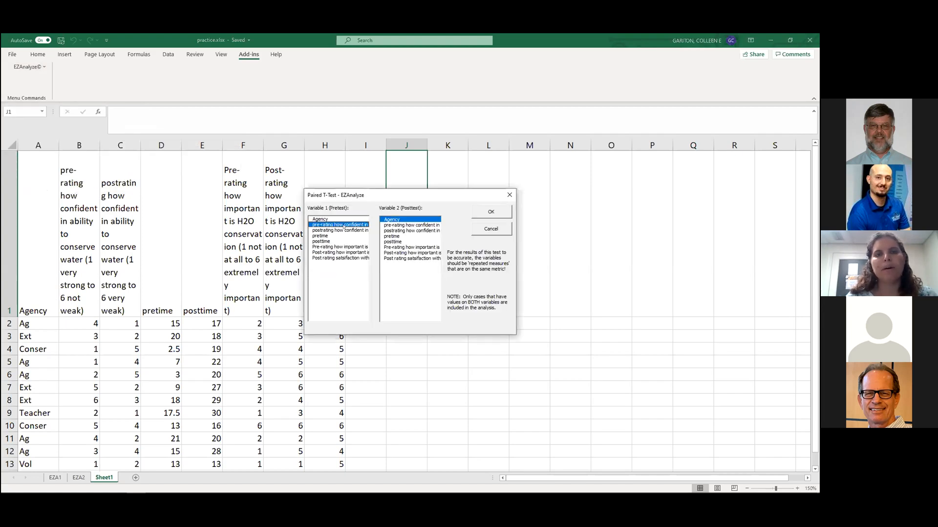
{"action": "left_click", "coordinate": [413, 230]}
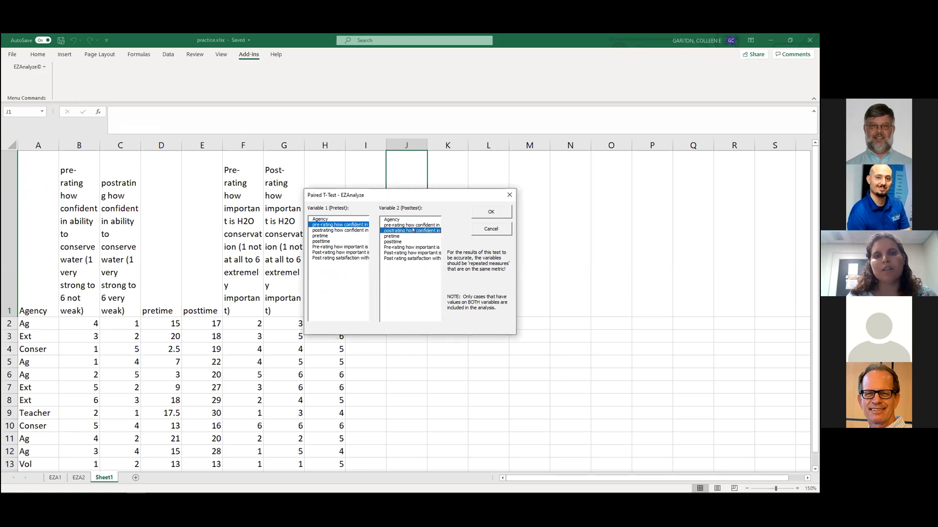
{"action": "left_click", "coordinate": [487, 212]}
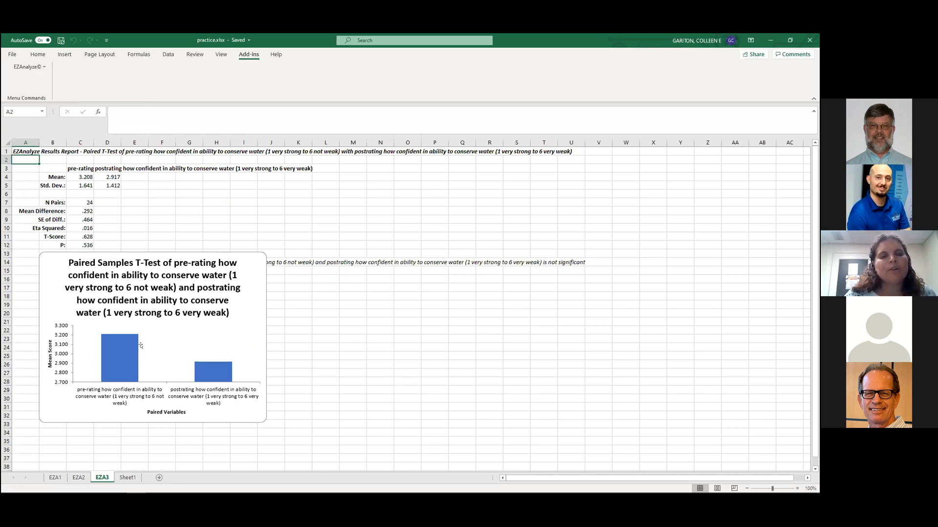
{"action": "mouse_move", "coordinate": [111, 358]}
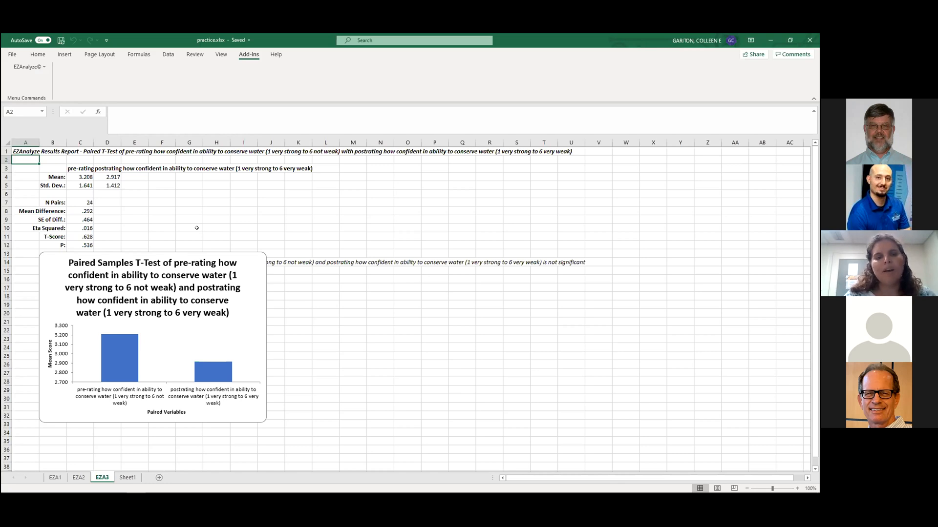
Run an EZAnalyze paired samples t-test on the Sheet1 data comparing the pre- and post-ratings of how important H2O conservation is
{"action": "left_click", "coordinate": [127, 478]}
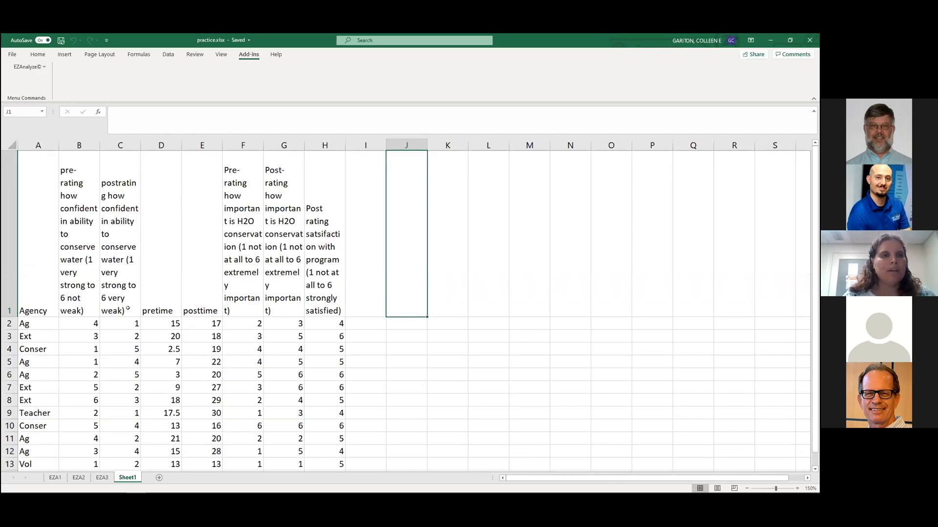
{"action": "left_click", "coordinate": [44, 69]}
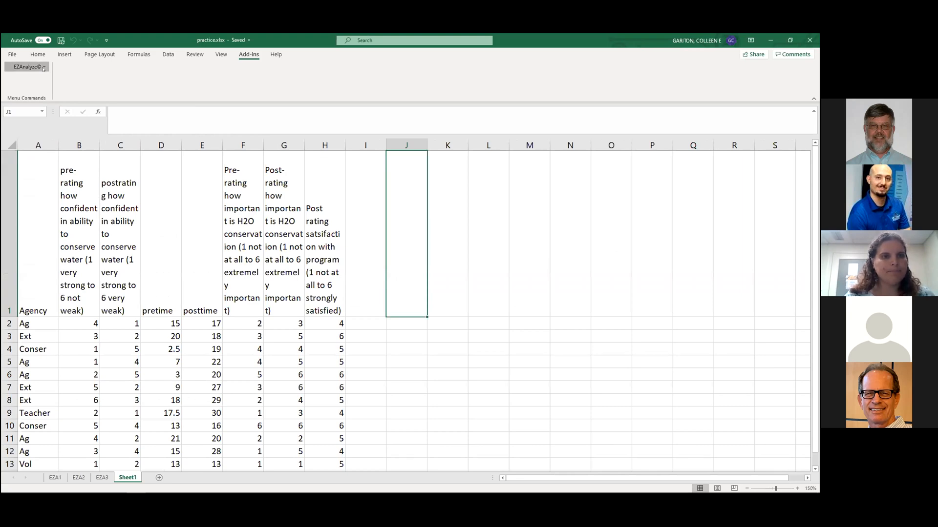
{"action": "mouse_move", "coordinate": [33, 126]}
{"action": "mouse_move", "coordinate": [98, 138]}
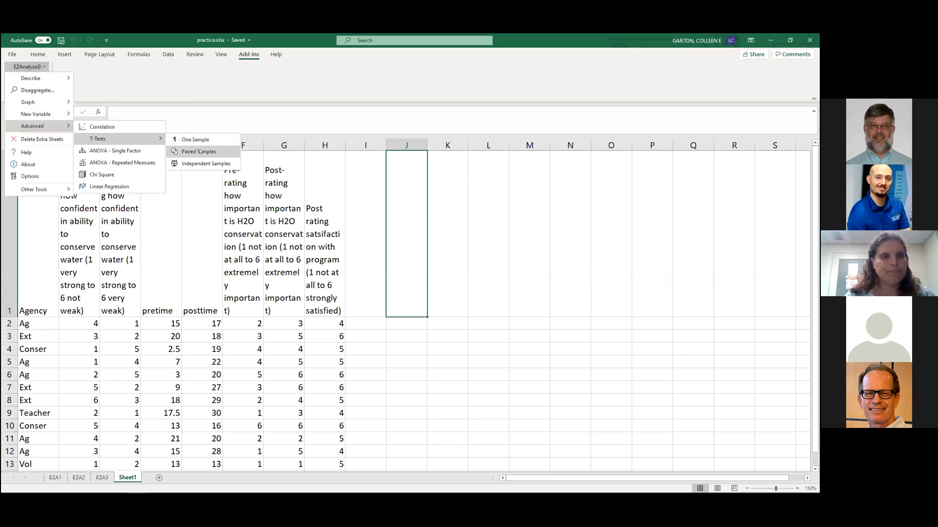
{"action": "left_click", "coordinate": [332, 247]}
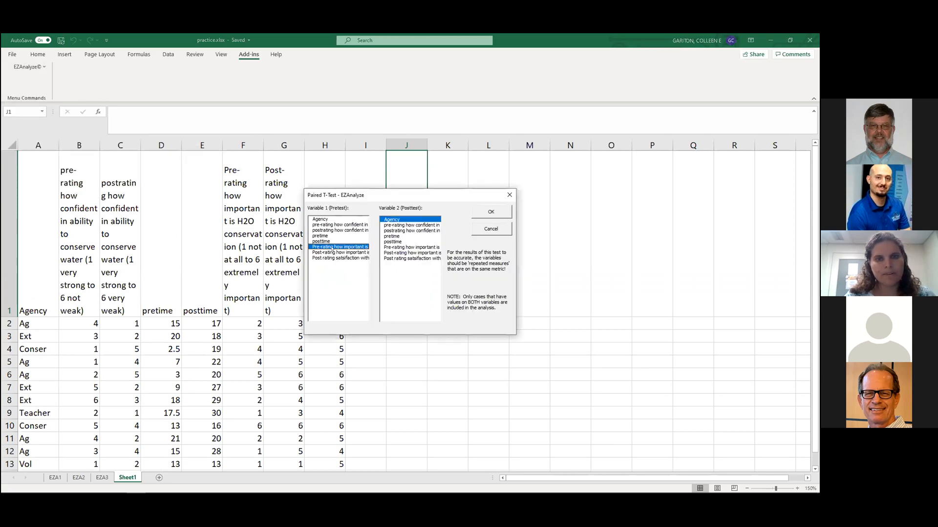
{"action": "left_click", "coordinate": [405, 254]}
{"action": "left_click", "coordinate": [491, 212]}
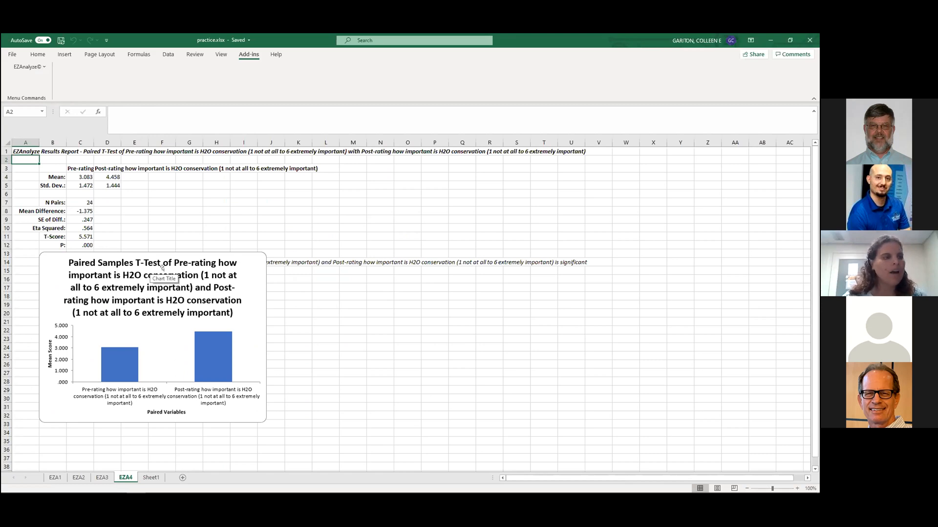
Run an EZAnalyze one sample t-test on the post rating of satisfaction with the program, using a numeric test value of 0
{"action": "left_click", "coordinate": [152, 477]}
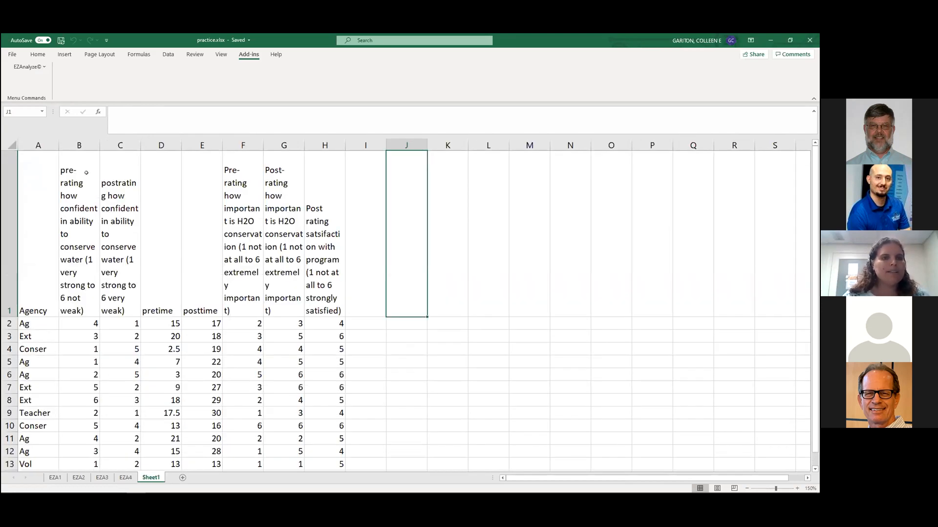
{"action": "left_click", "coordinate": [44, 65]}
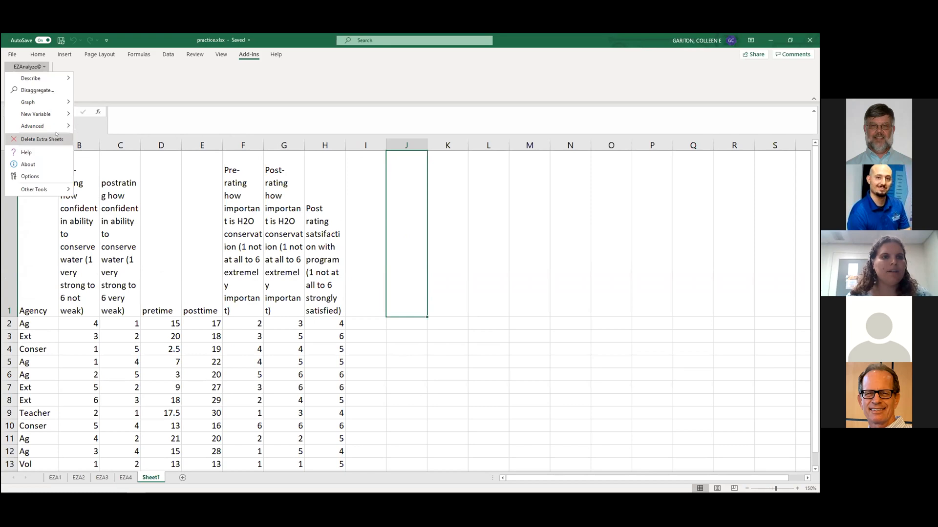
{"action": "mouse_move", "coordinate": [46, 126]}
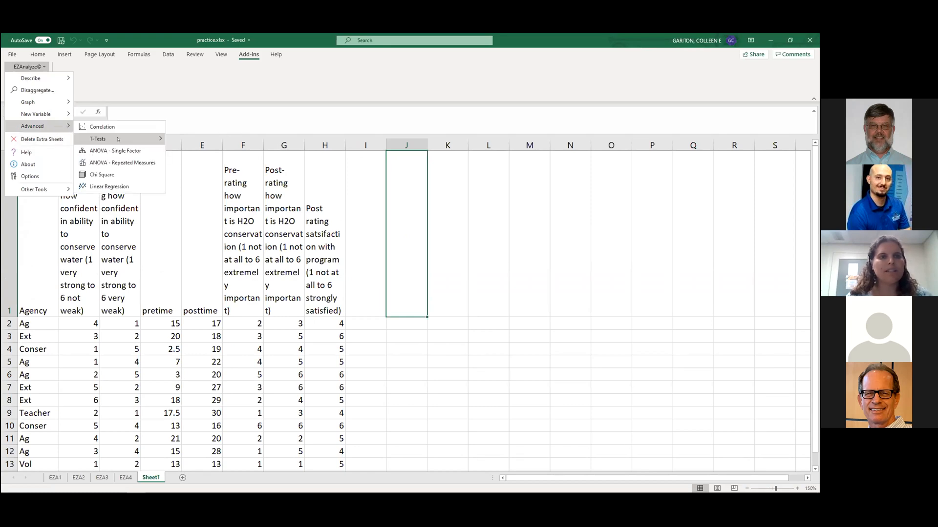
{"action": "mouse_move", "coordinate": [112, 139]}
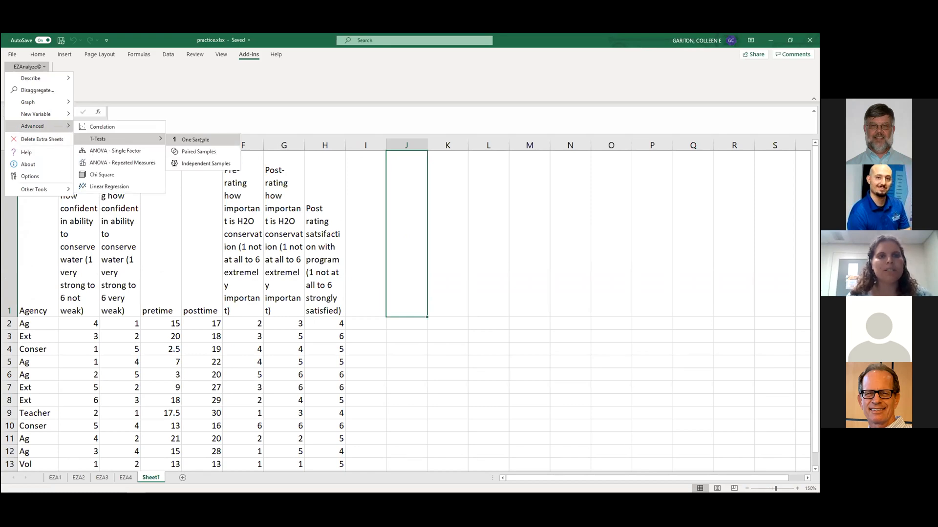
{"action": "left_click", "coordinate": [201, 140]}
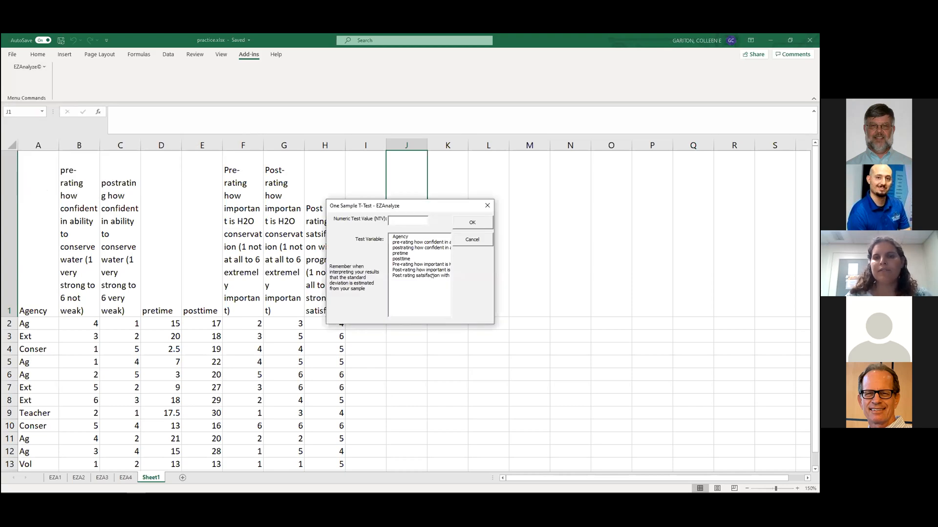
{"action": "left_click", "coordinate": [431, 276]}
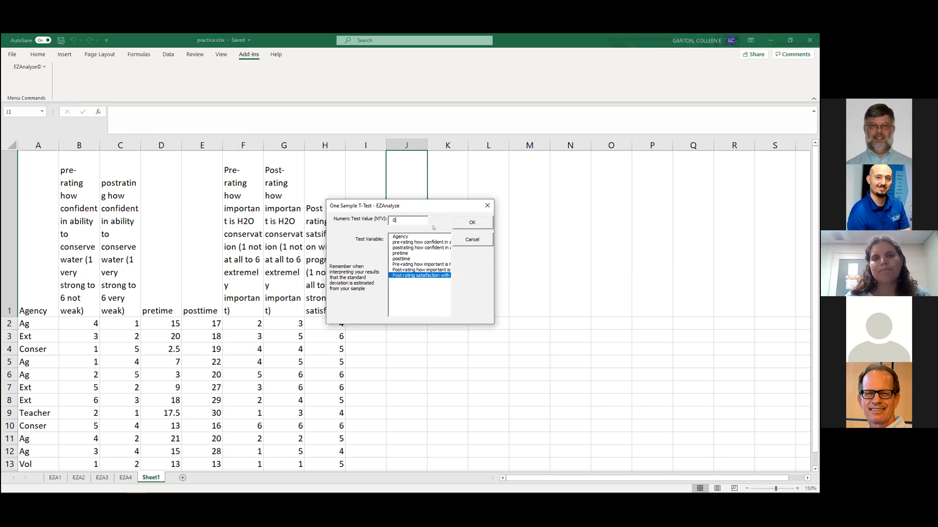
{"action": "left_click", "coordinate": [468, 224]}
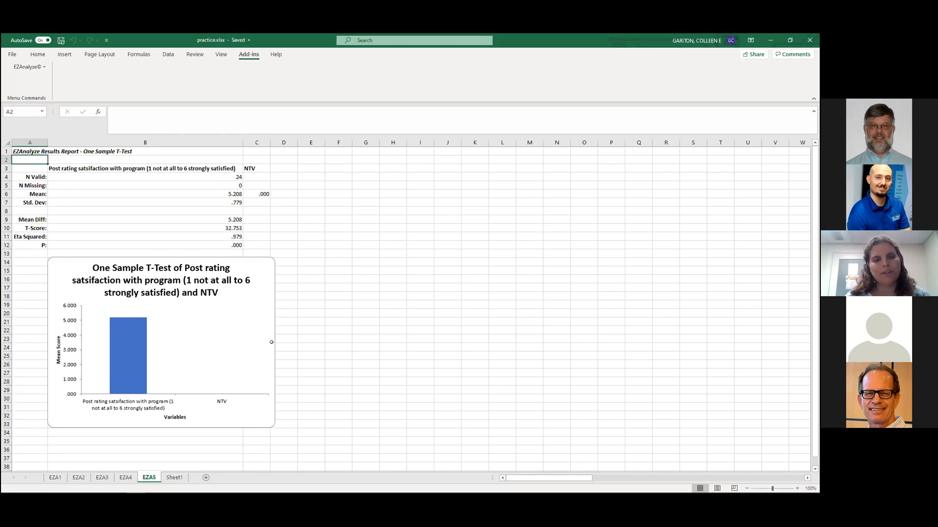
Run a one sample t-test on the post rating of program satisfaction with a numeric test value of 3, and return to Sheet1
{"action": "left_click", "coordinate": [175, 479]}
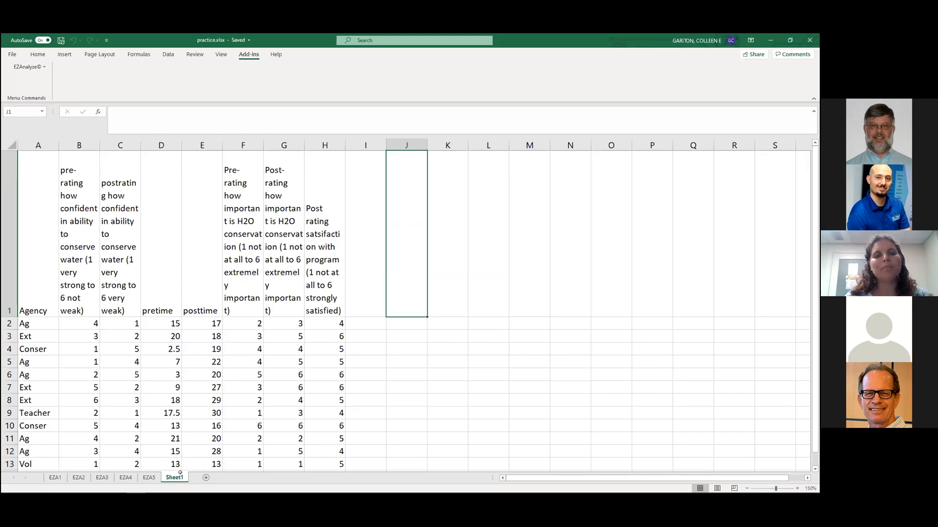
{"action": "left_click", "coordinate": [39, 65]}
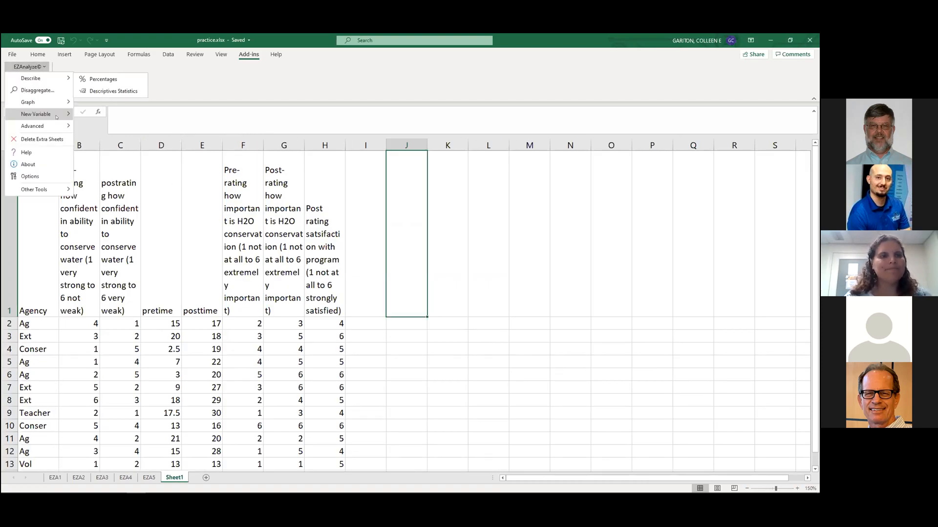
{"action": "mouse_move", "coordinate": [57, 126]}
{"action": "mouse_move", "coordinate": [127, 139]}
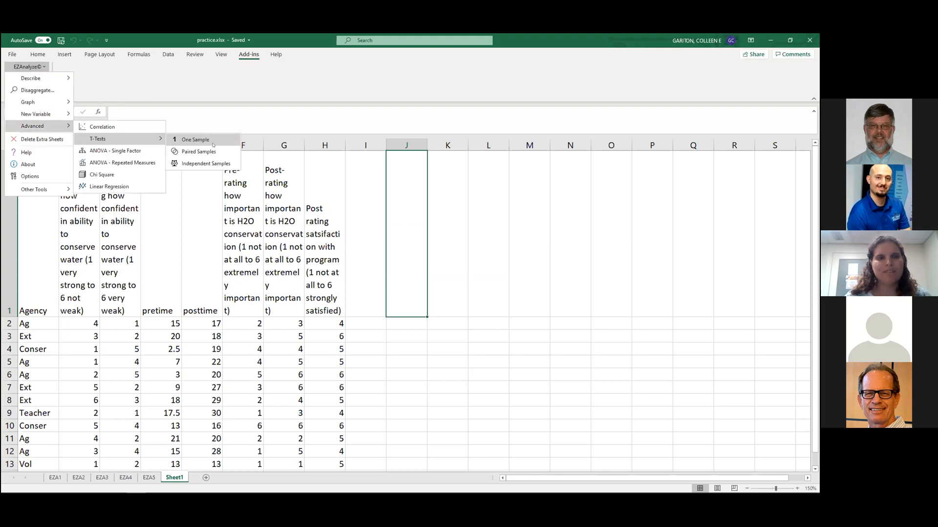
{"action": "left_click", "coordinate": [213, 140]}
{"action": "left_click", "coordinate": [432, 276]}
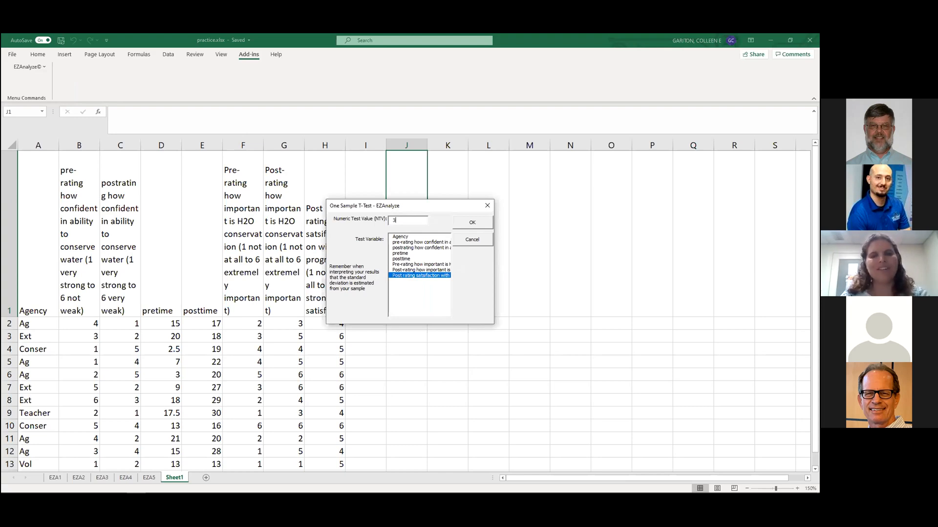
{"action": "left_click", "coordinate": [459, 220]}
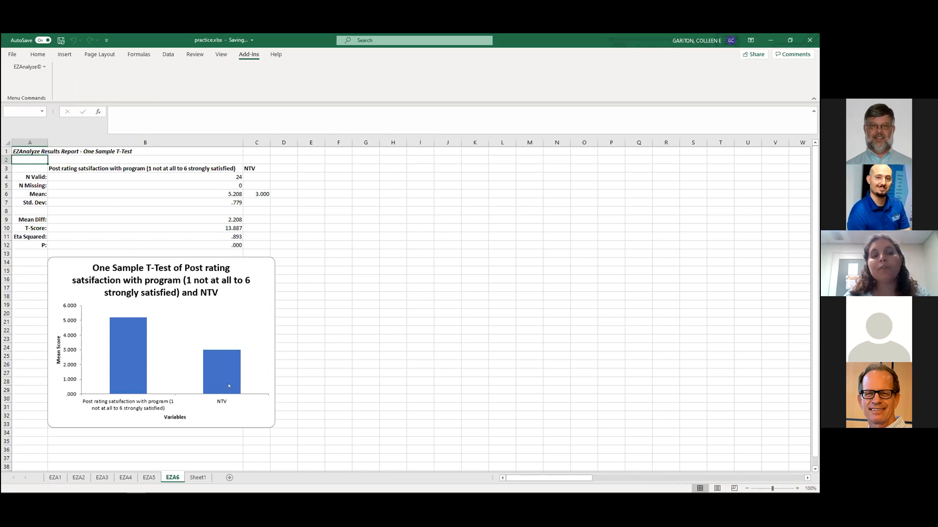
{"action": "mouse_move", "coordinate": [226, 386]}
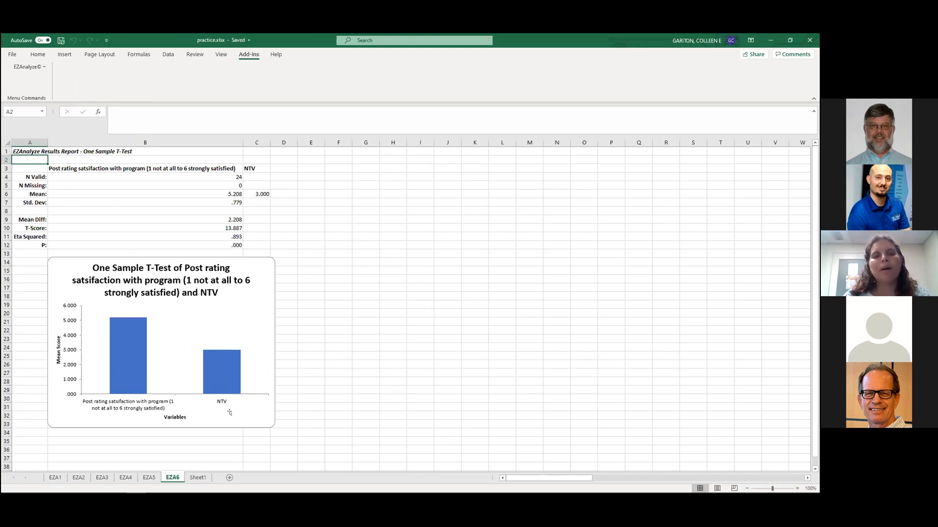
{"action": "left_click", "coordinate": [200, 479]}
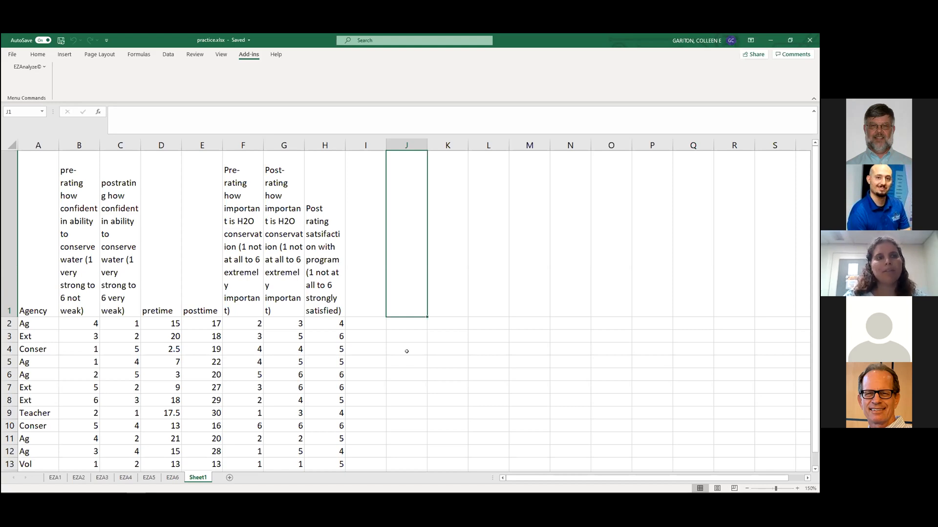
{"action": "left_click", "coordinate": [44, 65]}
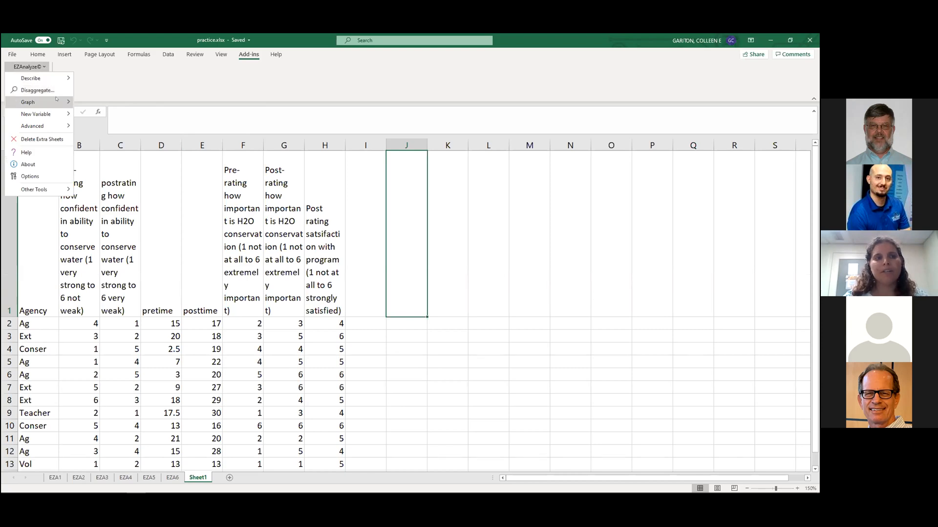
{"action": "mouse_move", "coordinate": [57, 100]}
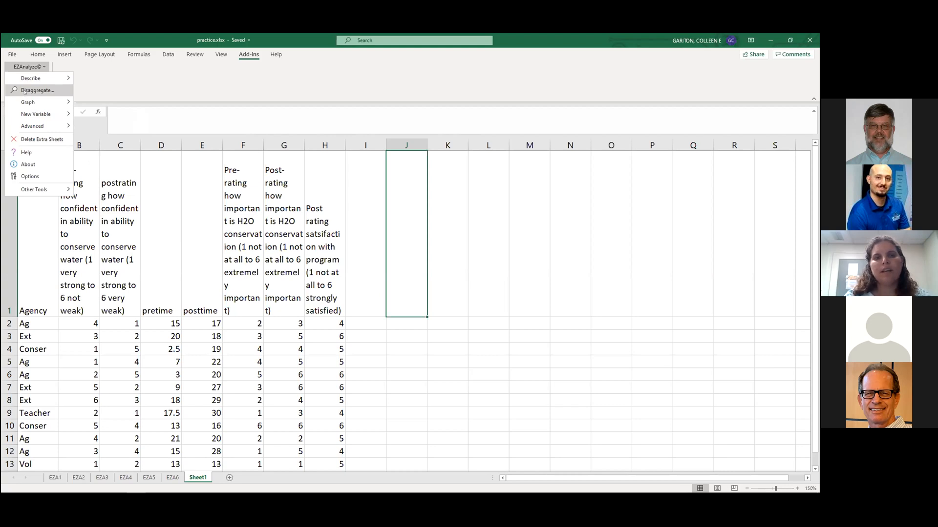
{"action": "left_click", "coordinate": [25, 91]}
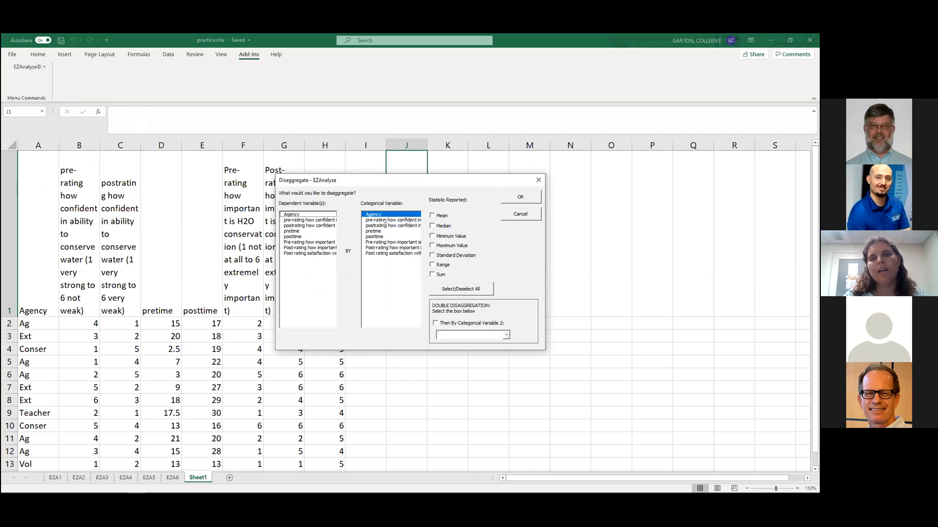
{"action": "left_click", "coordinate": [385, 221]}
{"action": "left_click", "coordinate": [384, 226]}
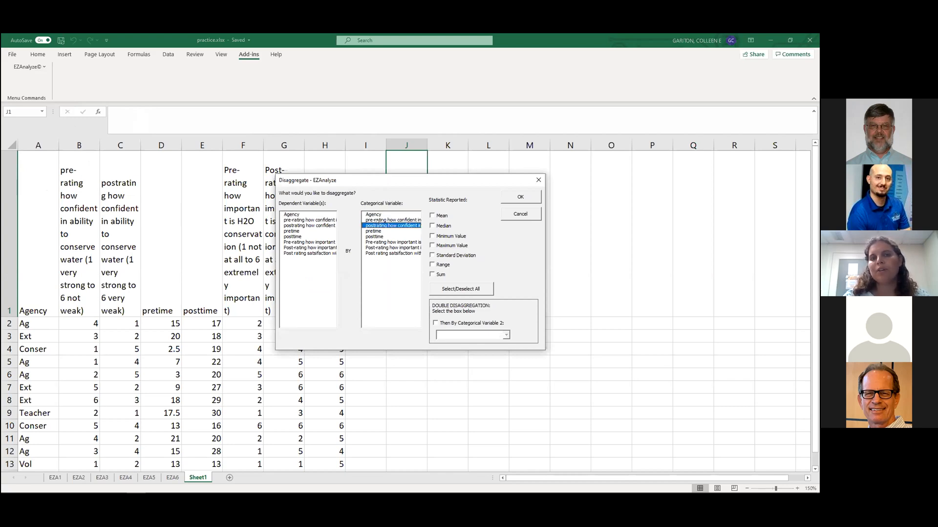
{"action": "left_click", "coordinate": [377, 220]}
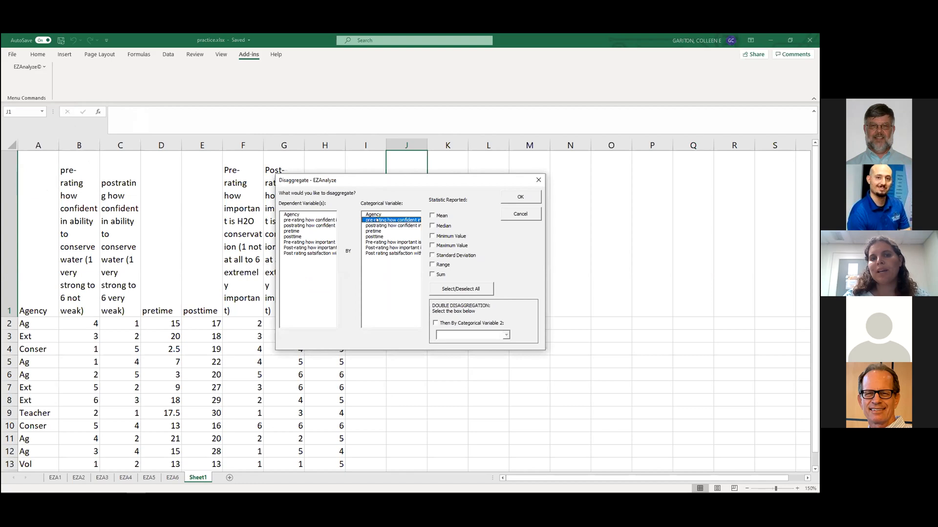
{"action": "left_click", "coordinate": [368, 226]}
{"action": "left_click", "coordinate": [311, 226]}
{"action": "left_click", "coordinate": [296, 242]}
{"action": "left_click", "coordinate": [296, 247]}
{"action": "left_click", "coordinate": [293, 236]}
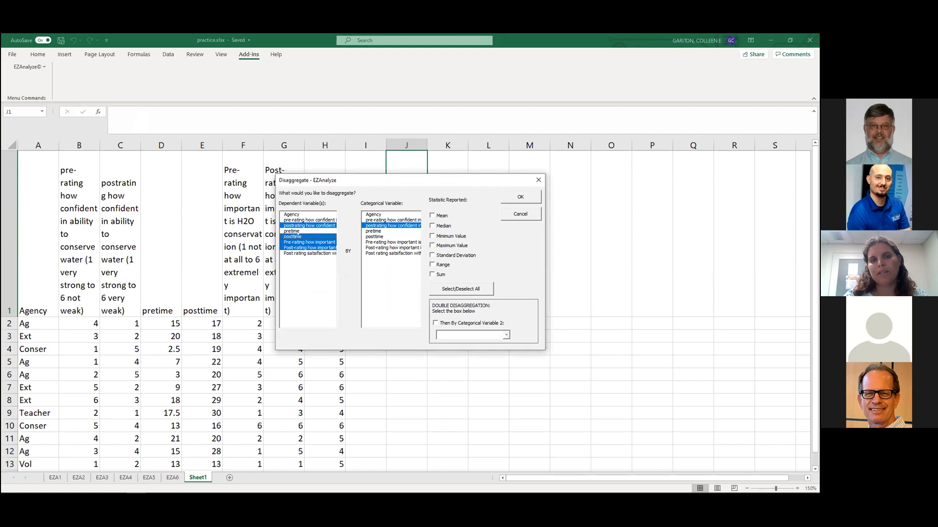
{"action": "left_click", "coordinate": [538, 180]}
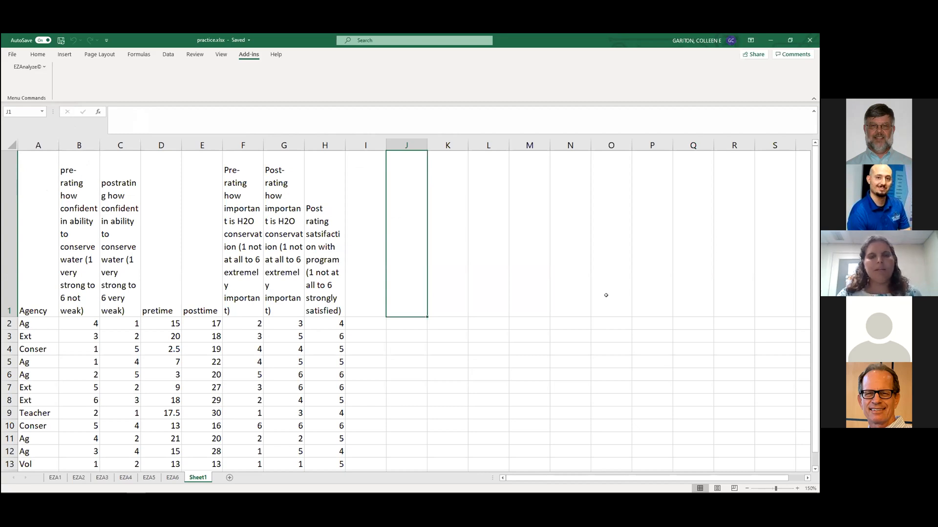
Create an EZAnalyze difference variable named difference from the pre-rating of H2O conservation importance minus the post-rating, and look over the new column
{"action": "left_click", "coordinate": [43, 65]}
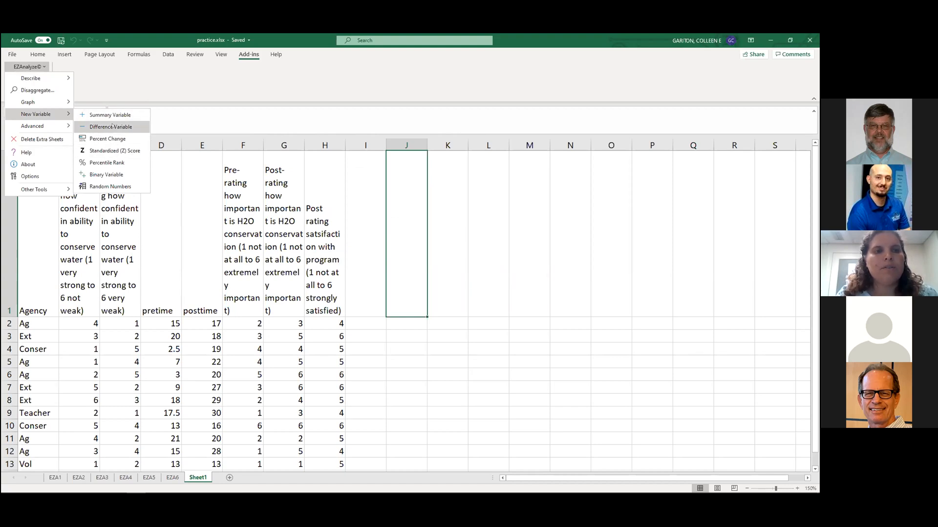
{"action": "key", "text": "Return"}
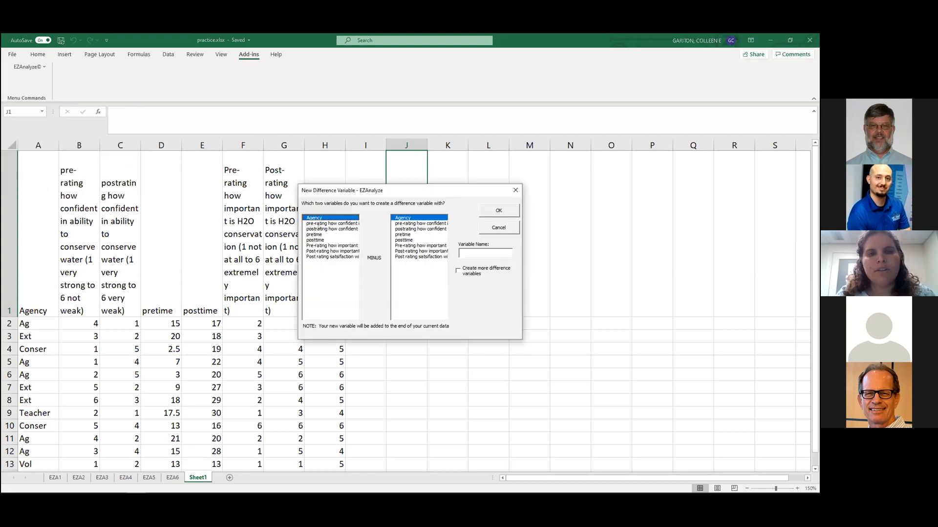
{"action": "left_click", "coordinate": [323, 246]}
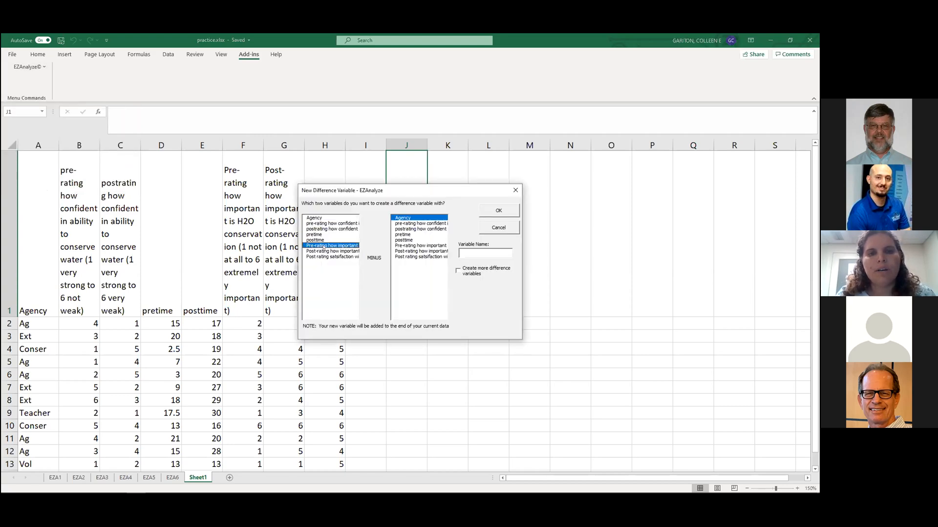
{"action": "left_click", "coordinate": [404, 252]}
{"action": "left_click", "coordinate": [496, 212]}
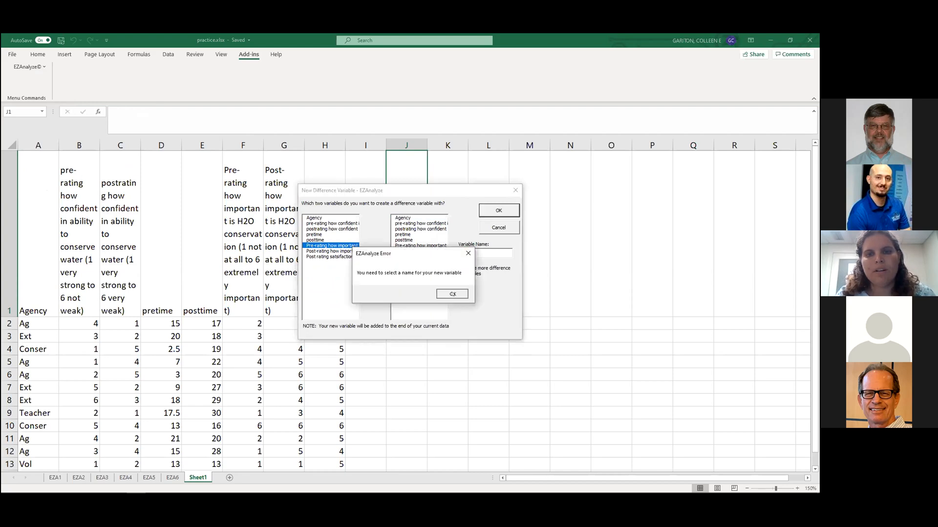
{"action": "left_click", "coordinate": [452, 295]}
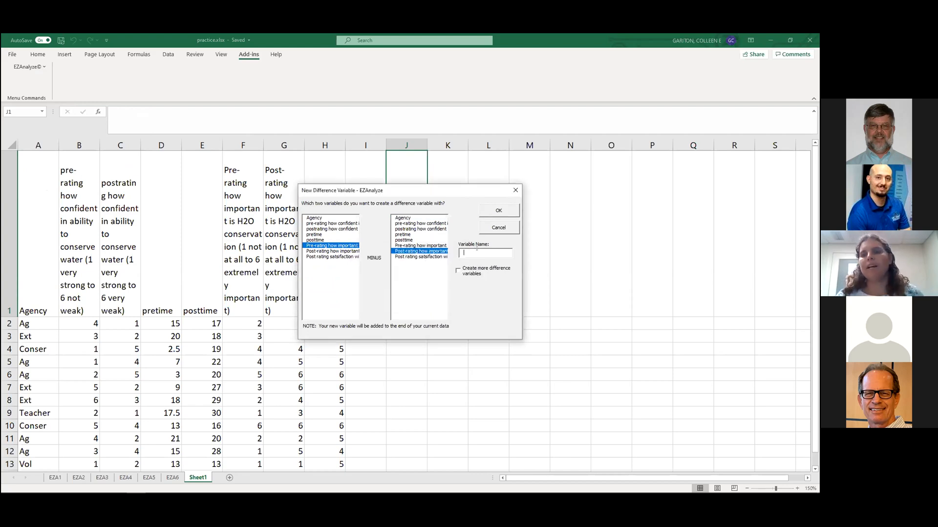
{"action": "type", "text": "diff"}
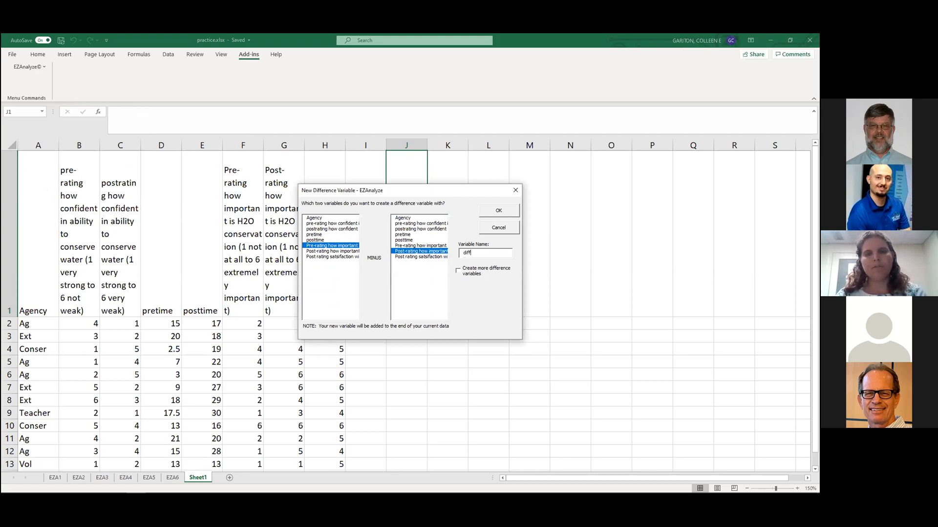
{"action": "type", "text": "erence"}
{"action": "left_click", "coordinate": [508, 209]}
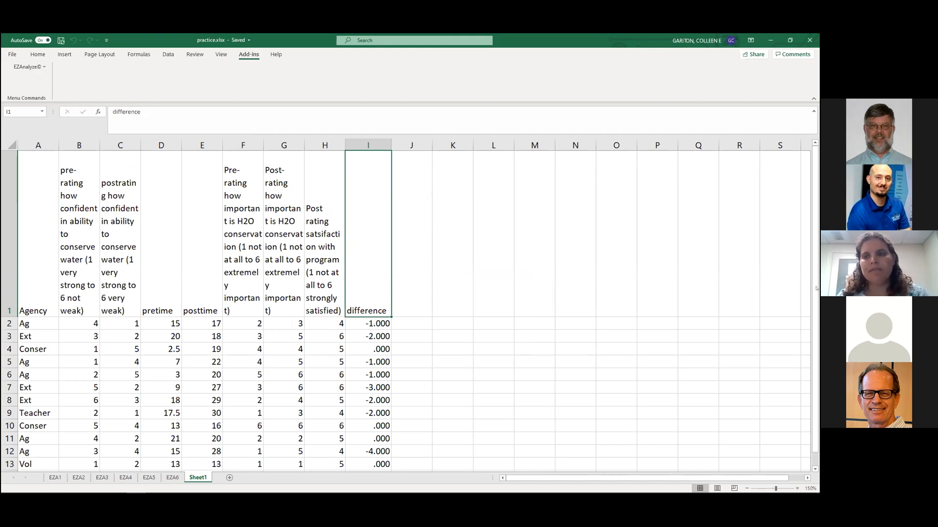
{"action": "scroll", "coordinate": [816, 261], "scroll_direction": "down", "scroll_amount": 1}
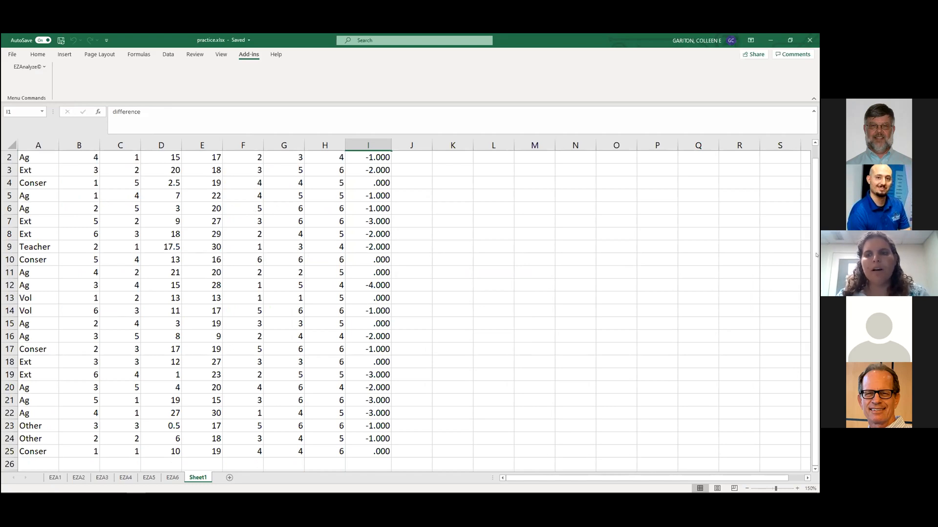
{"action": "scroll", "coordinate": [815, 174], "scroll_direction": "up", "scroll_amount": 1}
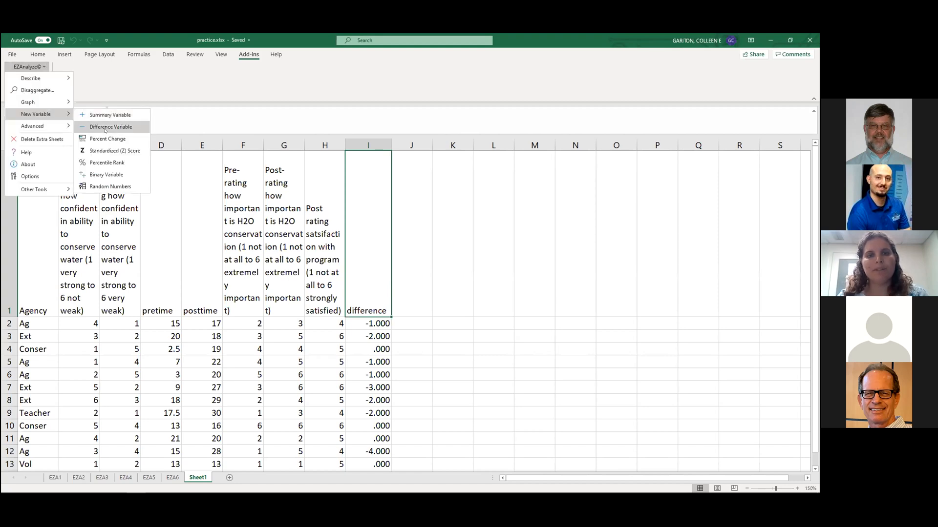
Create a second difference variable named difference 2 from the same pre-rating minus post-rating of H2O conservation importance, and check its column
{"action": "left_click", "coordinate": [105, 128]}
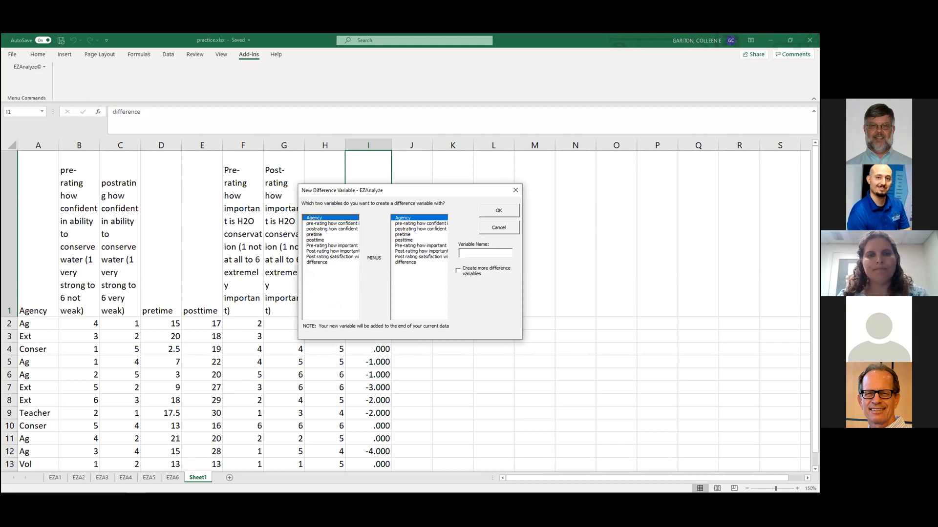
{"action": "left_click", "coordinate": [325, 246]}
{"action": "left_click", "coordinate": [404, 252]}
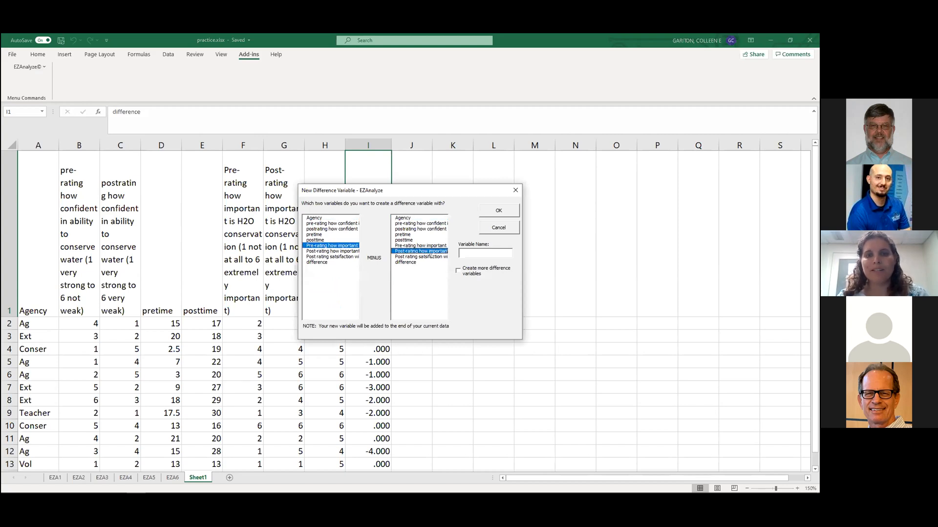
{"action": "type", "text": "diffe"}
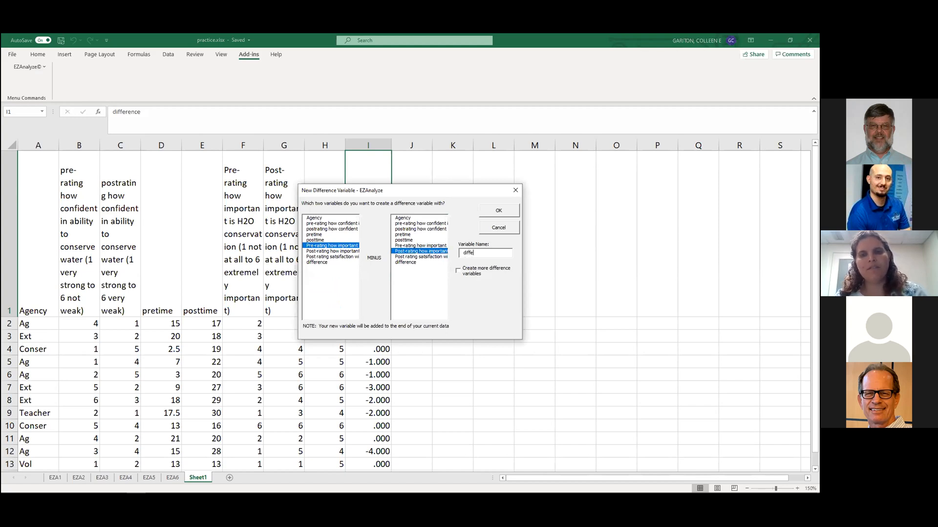
{"action": "type", "text": "rence 2"}
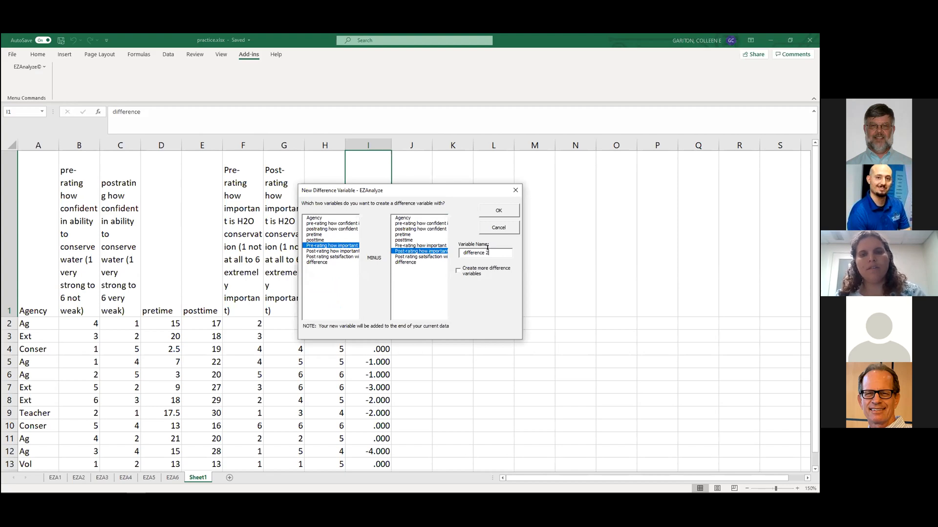
{"action": "left_click", "coordinate": [499, 211]}
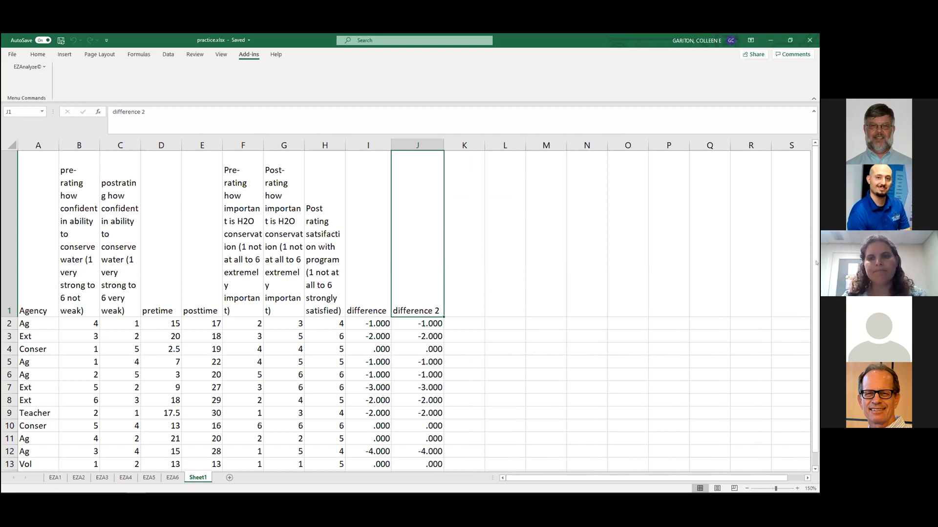
{"action": "left_click", "coordinate": [815, 469]}
{"action": "left_click", "coordinate": [814, 469]}
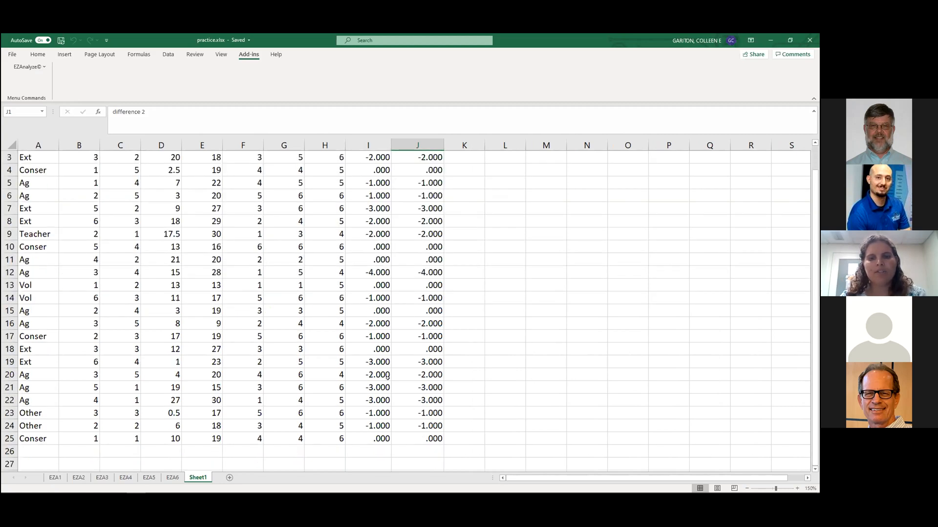
{"action": "left_click", "coordinate": [815, 161]}
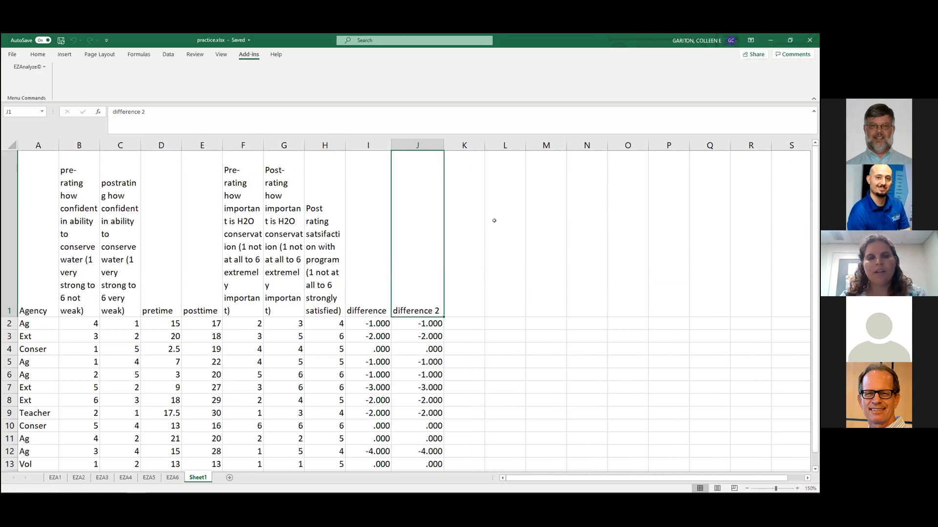
Create an EZAnalyze summary variable named average that averages the pre-ratings of confidence in conserving water and of H2O conservation importance
{"action": "left_click", "coordinate": [42, 65]}
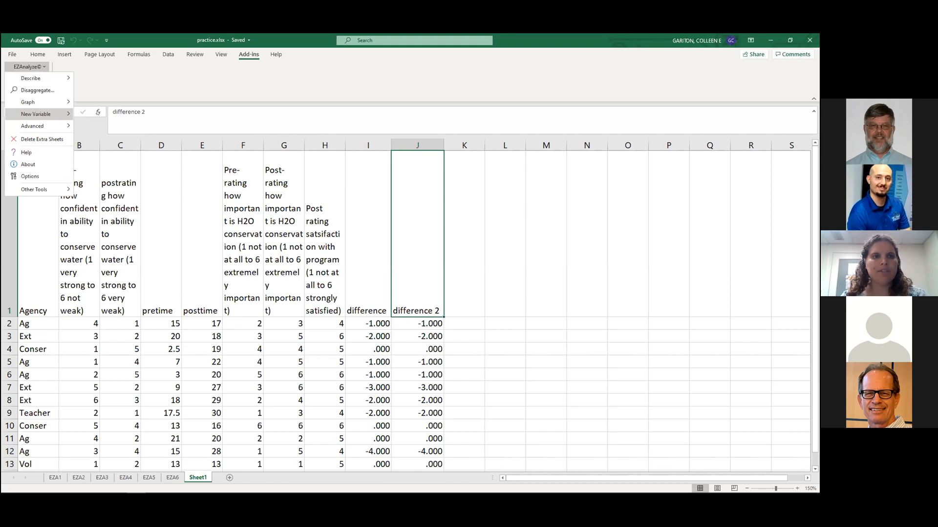
{"action": "mouse_move", "coordinate": [59, 114]}
{"action": "left_click", "coordinate": [137, 120]}
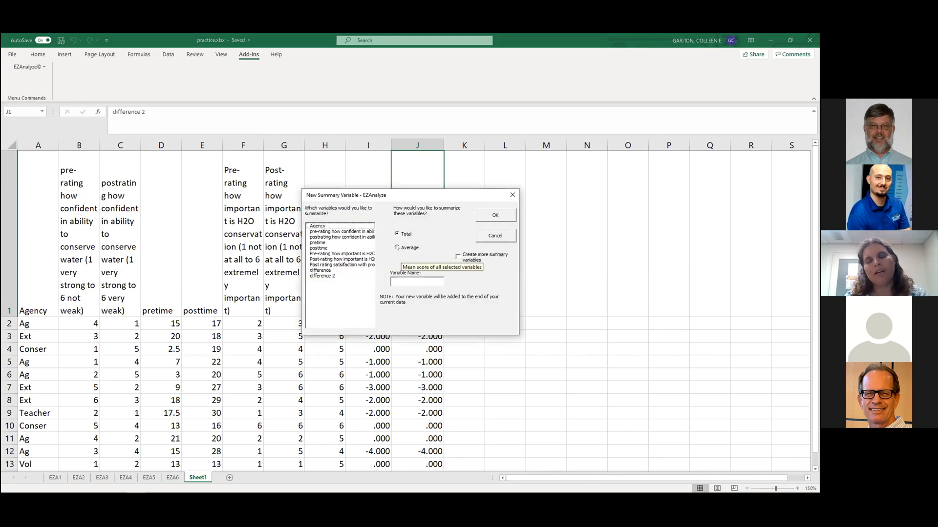
{"action": "left_click", "coordinate": [345, 233]}
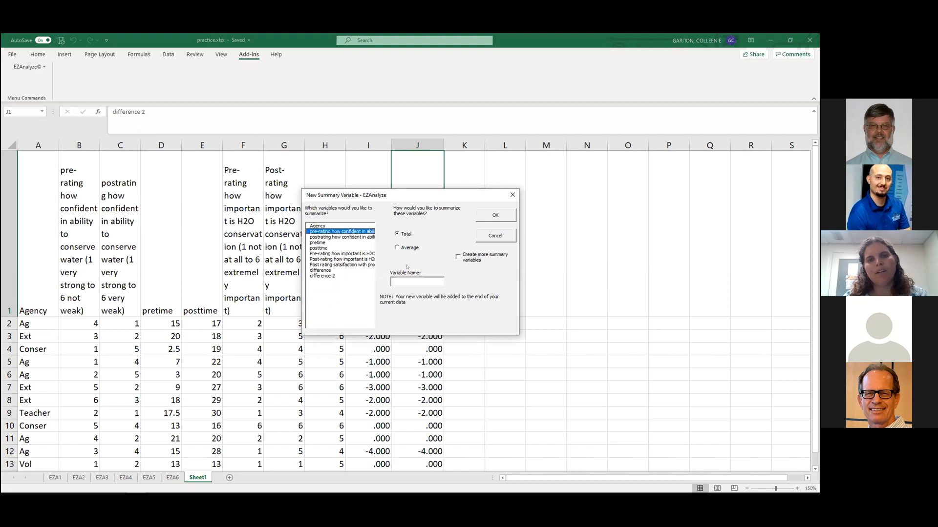
{"action": "left_click", "coordinate": [406, 248]}
{"action": "left_click", "coordinate": [350, 254]}
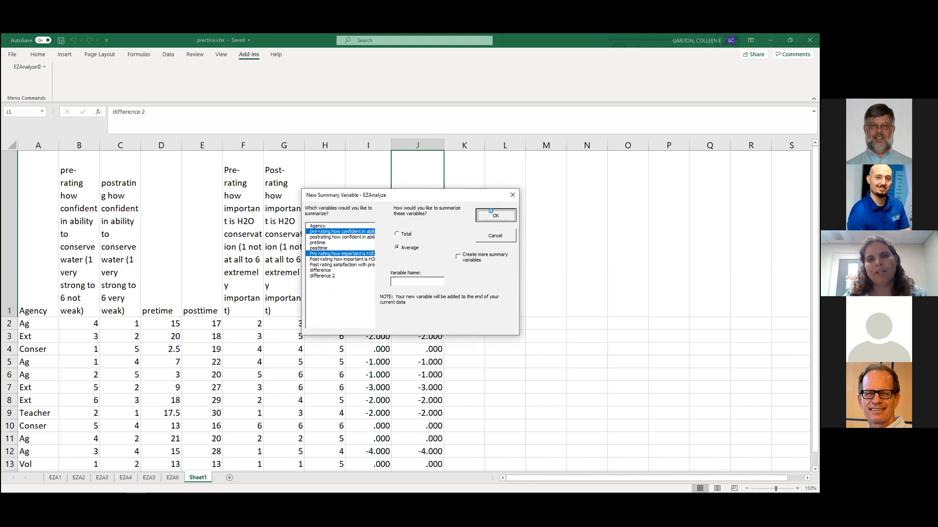
{"action": "left_click", "coordinate": [491, 212]}
{"action": "left_click", "coordinate": [445, 294]}
{"action": "type", "text": "average"}
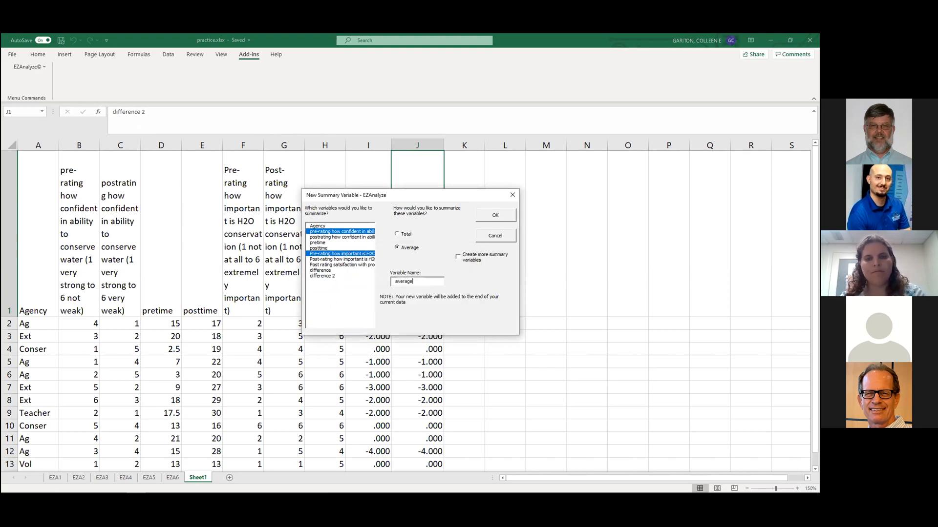
{"action": "left_click", "coordinate": [495, 215]}
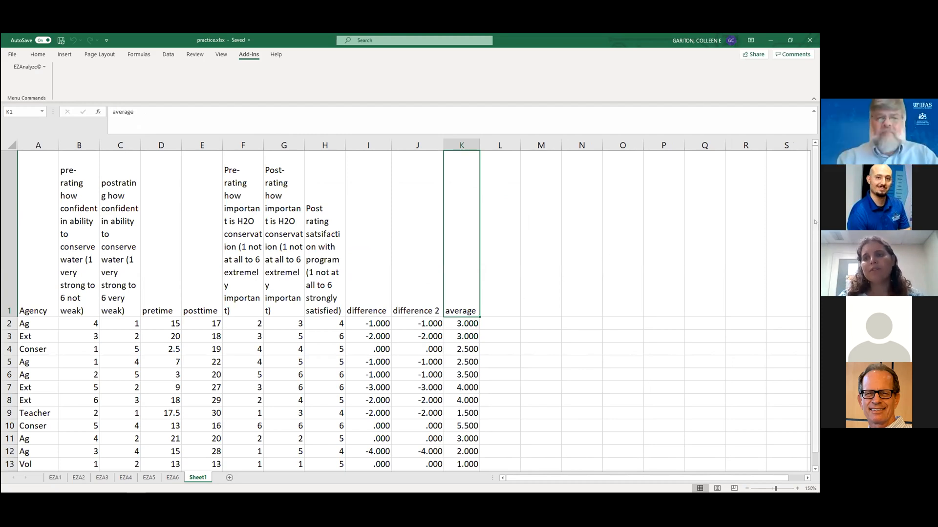
Enter an AVERAGE formula for K2:K25 in cell K26 beneath the average column, and check the finished formula
{"action": "scroll", "coordinate": [516, 417], "scroll_direction": "down", "scroll_amount": 1}
{"action": "left_click", "coordinate": [447, 461]}
{"action": "type", "text": "=a"}
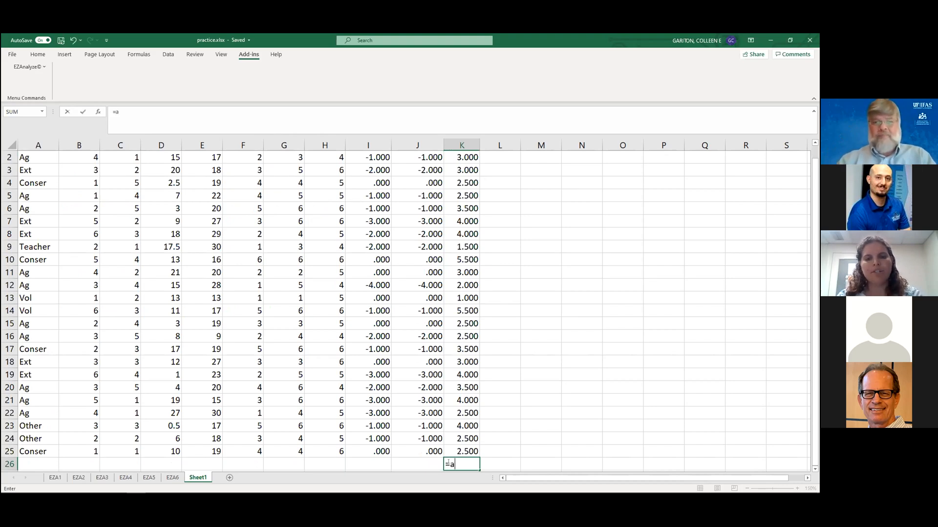
{"action": "type", "text": "verage"}
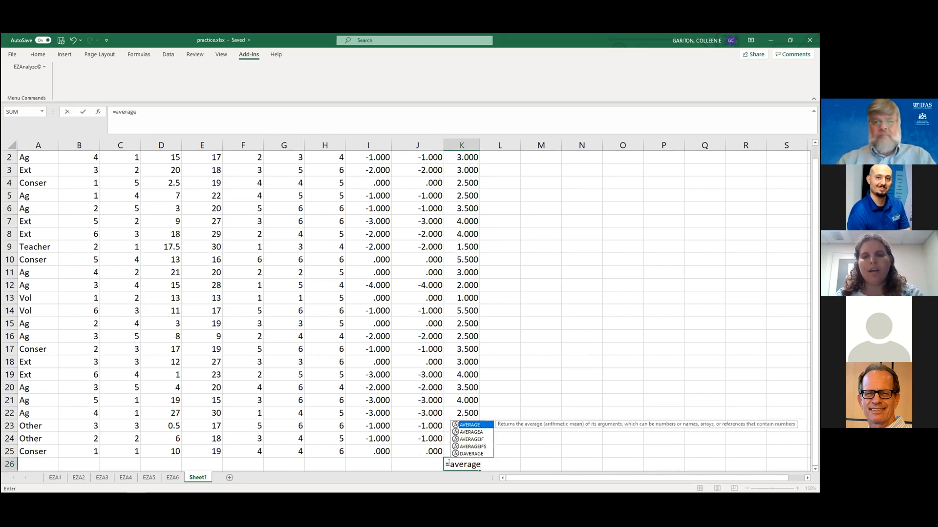
{"action": "type", "text": "("}
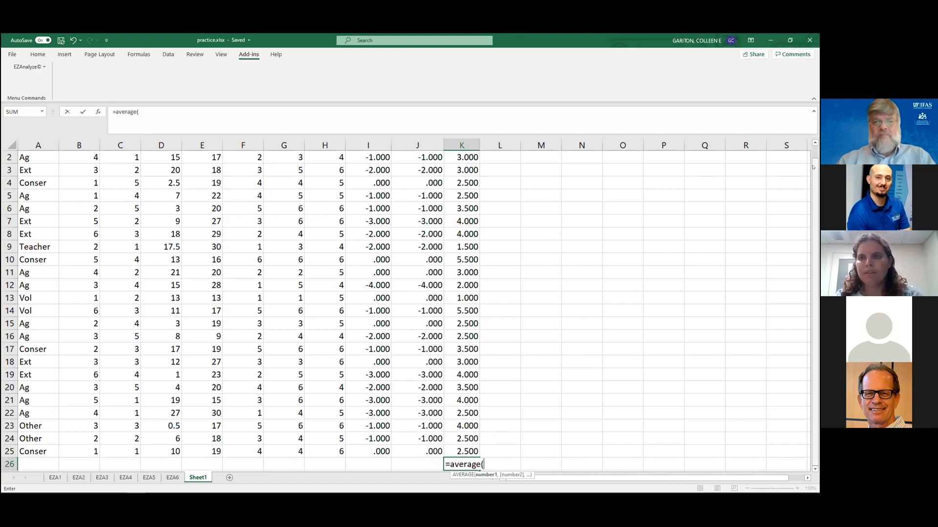
{"action": "scroll", "coordinate": [598, 248], "scroll_direction": "up", "scroll_amount": 1}
{"action": "left_click", "coordinate": [462, 323]}
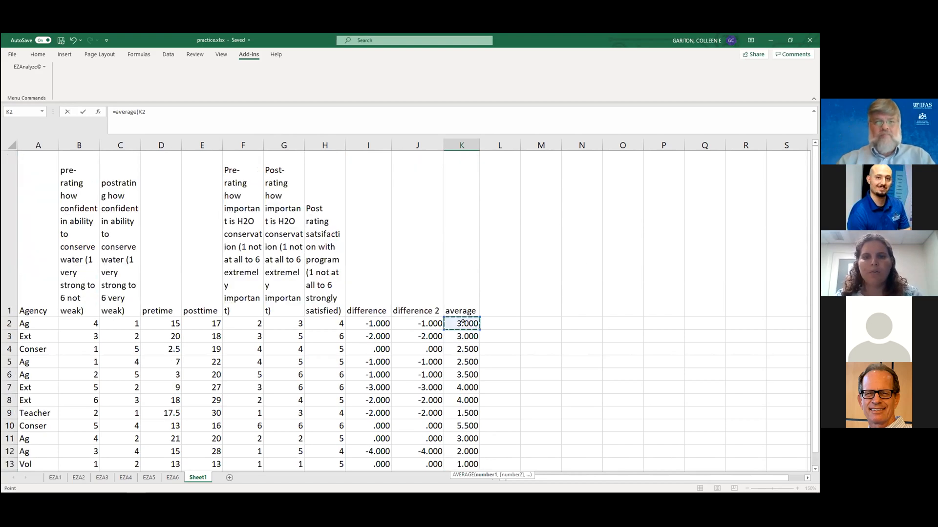
{"action": "left_click", "coordinate": [149, 111]}
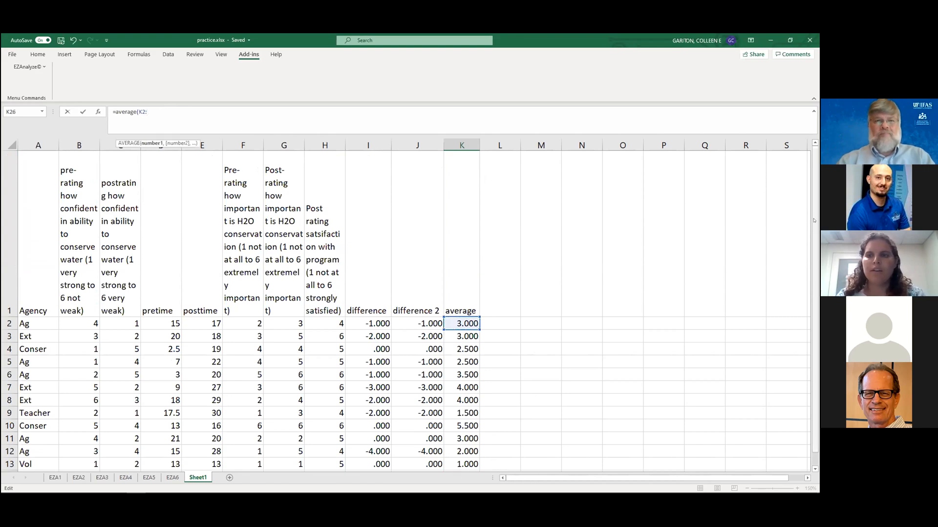
{"action": "scroll", "coordinate": [813, 220], "scroll_direction": "down", "scroll_amount": 1}
{"action": "left_click", "coordinate": [459, 452]}
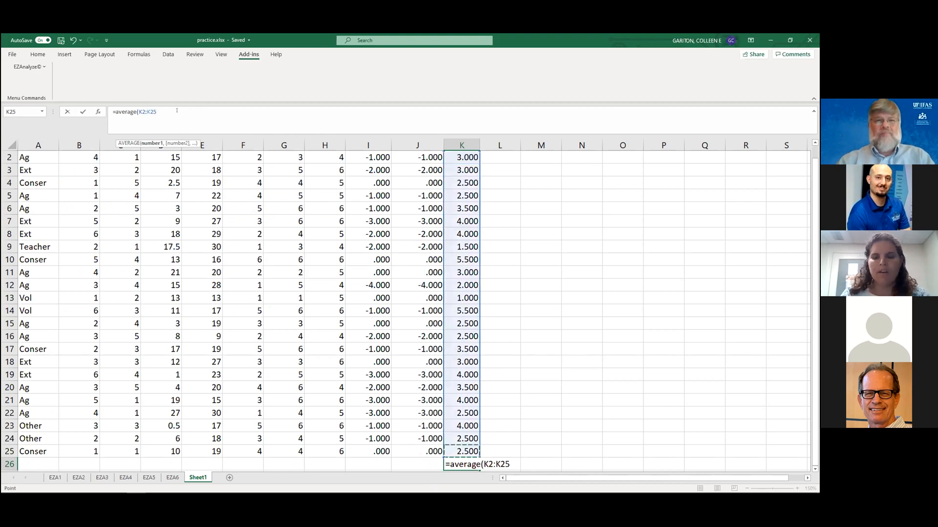
{"action": "type", "text": ")"}
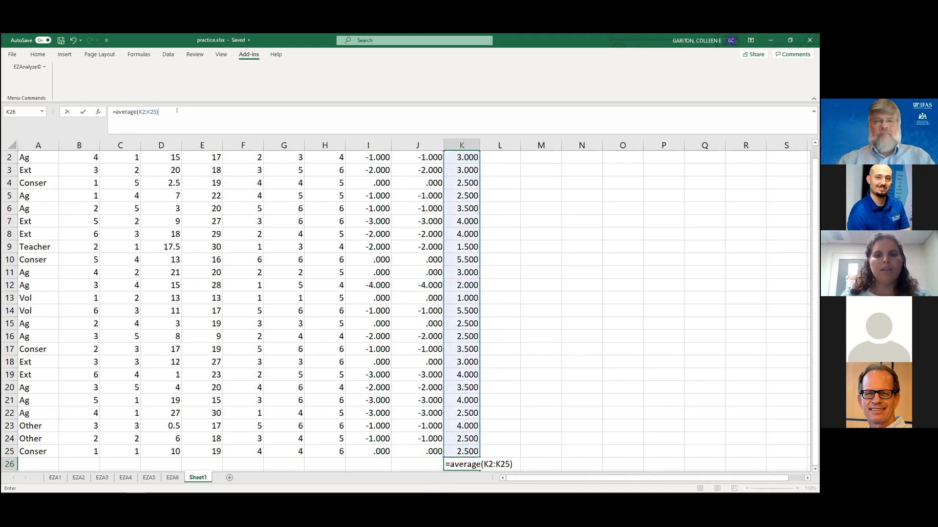
{"action": "key", "text": "Return"}
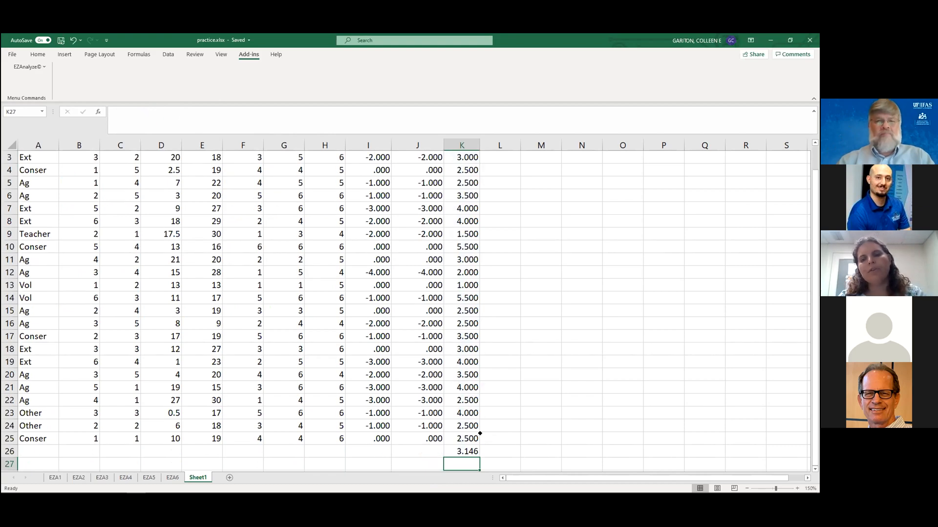
{"action": "left_click", "coordinate": [468, 450]}
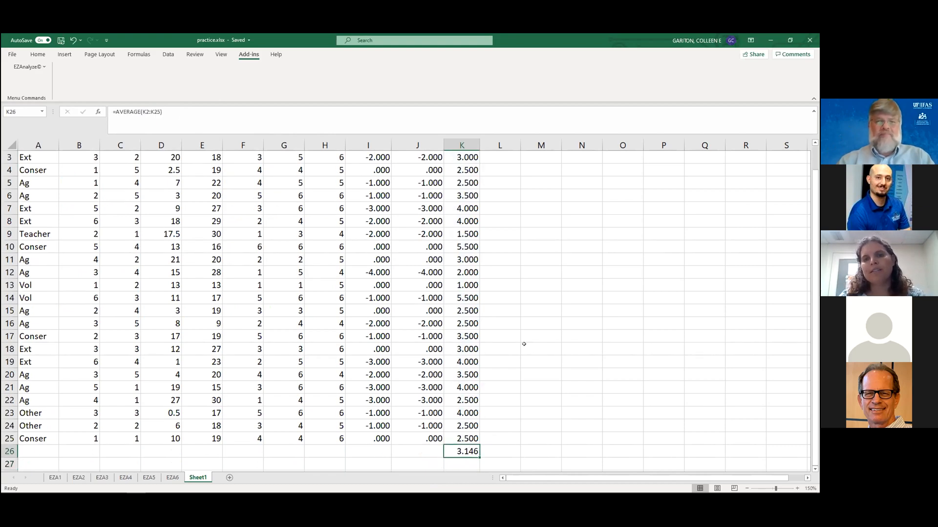
Look over the new variable columns from header to last row, and switch to the Qualtrics Training for 10-22-2020 presentation in the browser
{"action": "scroll", "coordinate": [814, 145], "scroll_direction": "up", "scroll_amount": 1}
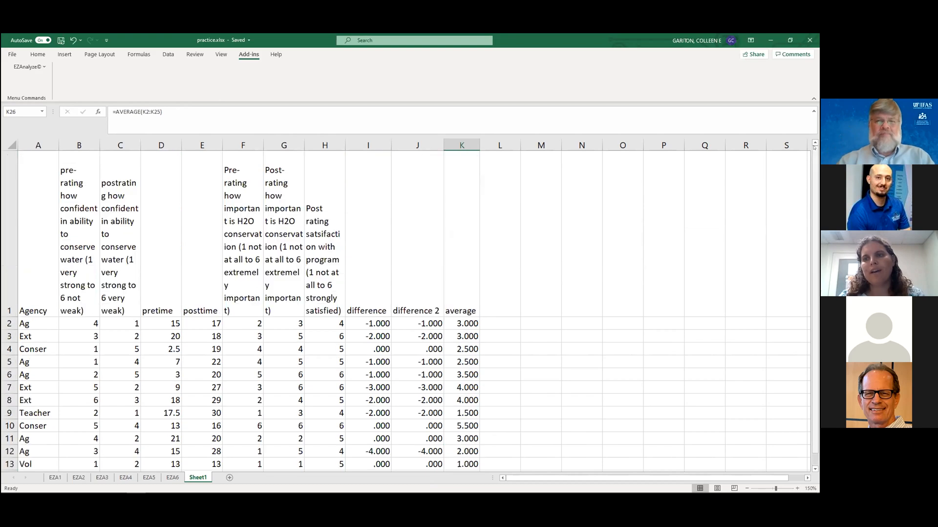
{"action": "left_click", "coordinate": [496, 247]}
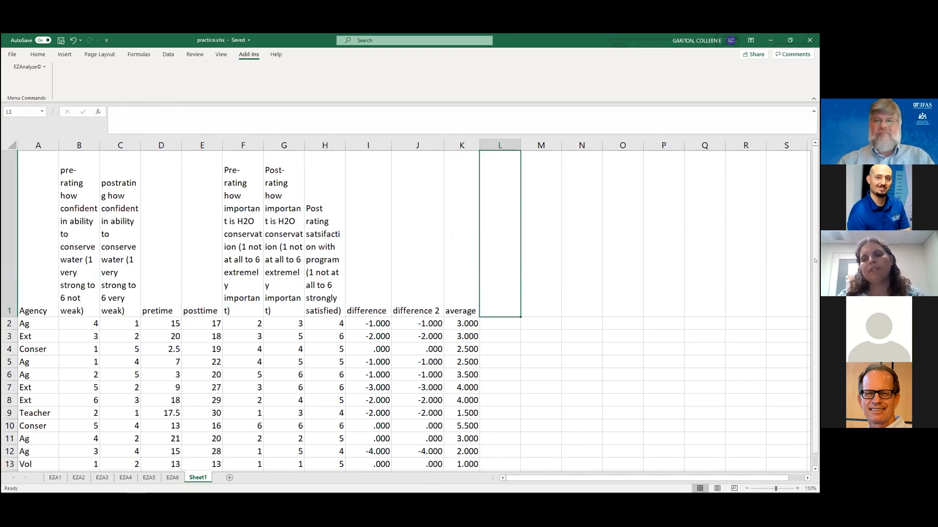
{"action": "scroll", "coordinate": [551, 433], "scroll_direction": "down", "scroll_amount": 1}
{"action": "left_click", "coordinate": [489, 465]}
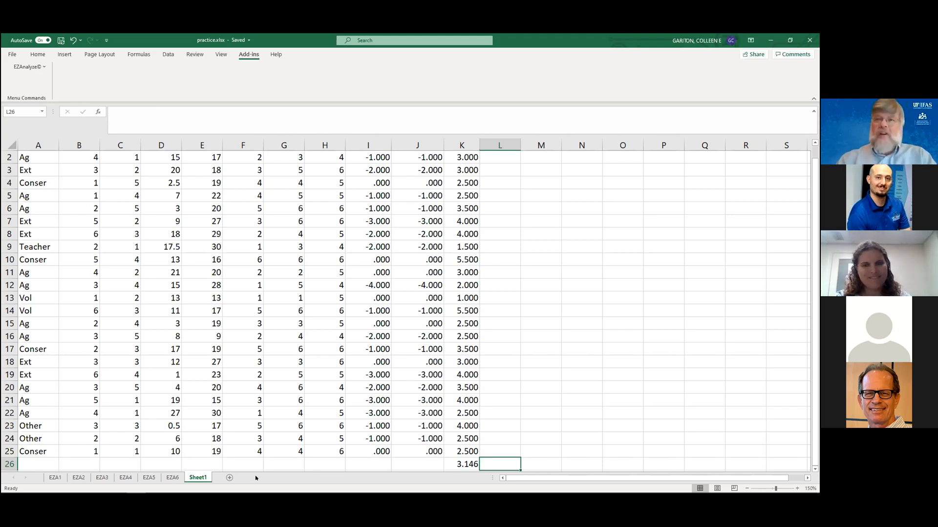
{"action": "left_click", "coordinate": [417, 71]}
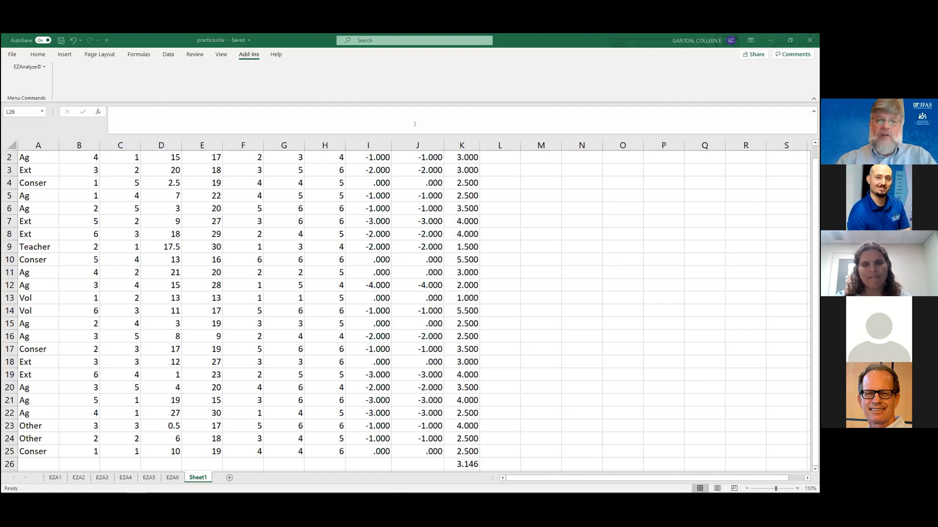
{"action": "left_click", "coordinate": [95, 490]}
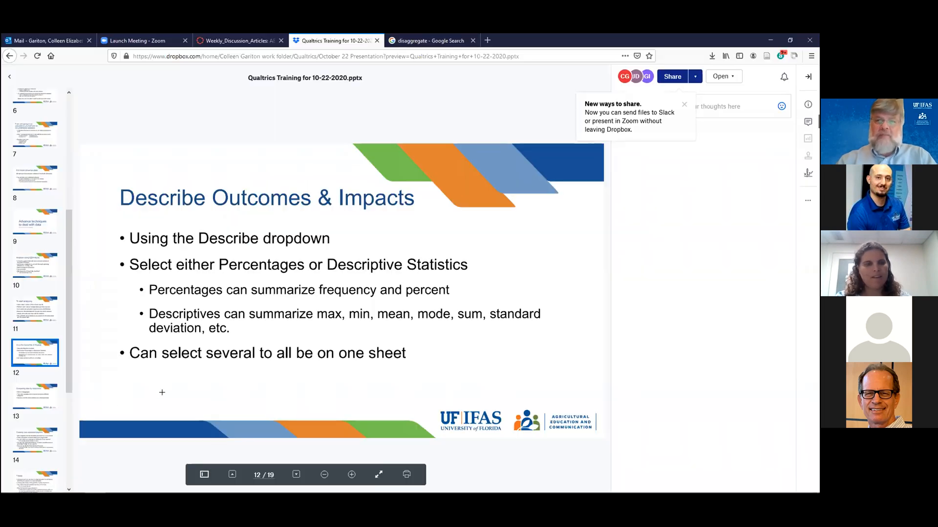